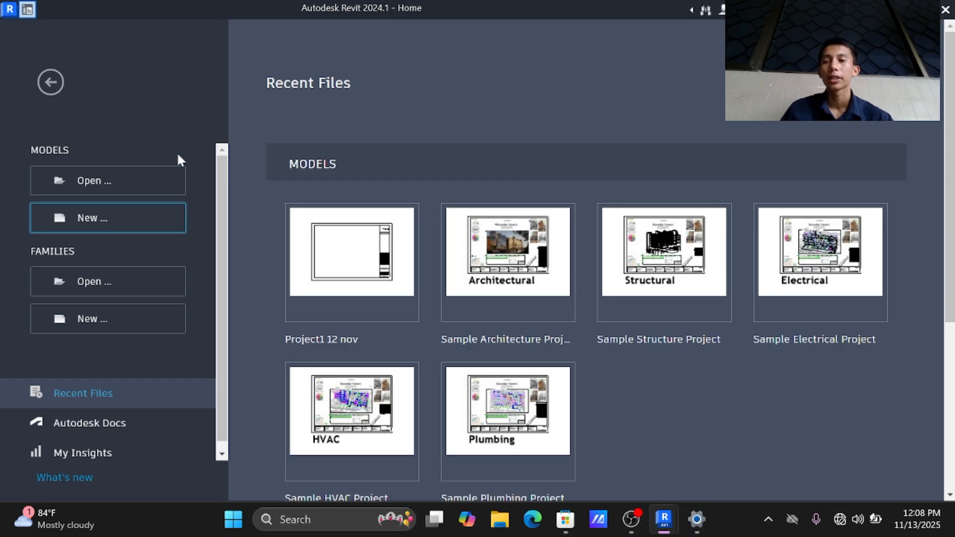
Start a new project and open the browser for choosing its template file
click(149, 229)
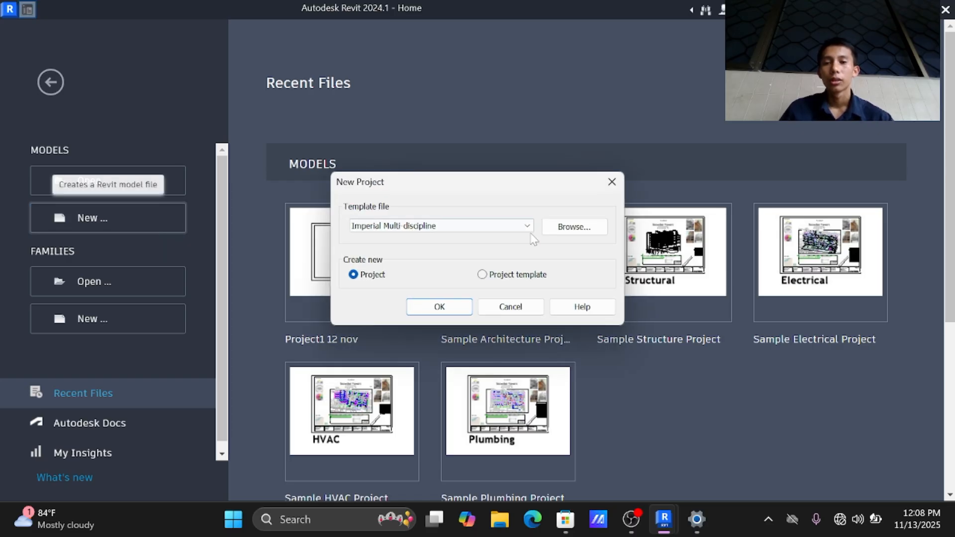
click(572, 227)
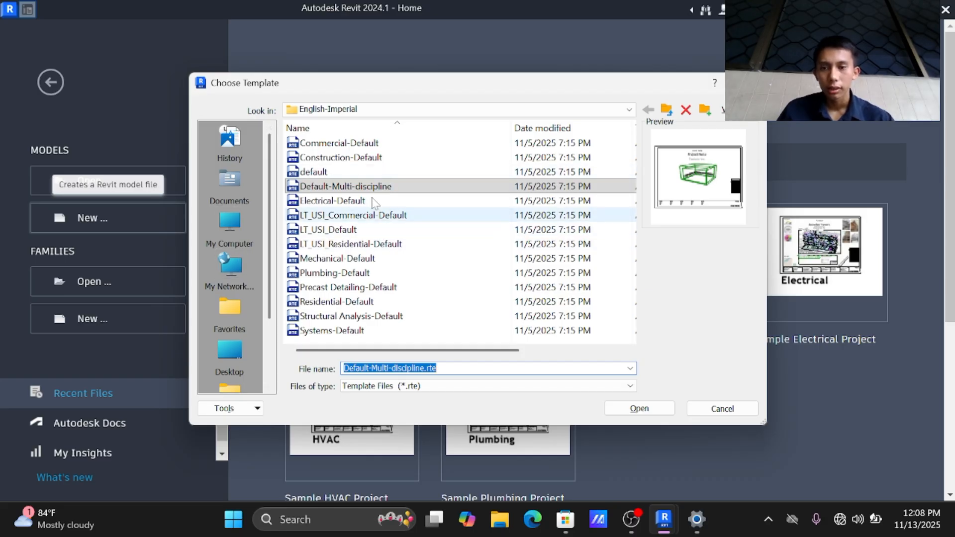
Examine the library, favorites, network, computer, documents and desktop locations for template files, leaving without choosing one
scroll(229, 308, down, 2)
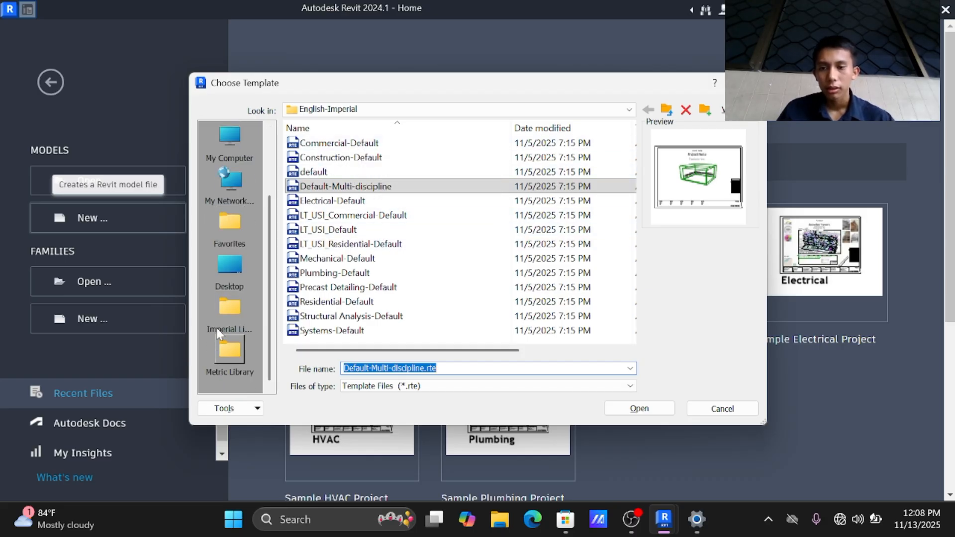
click(224, 309)
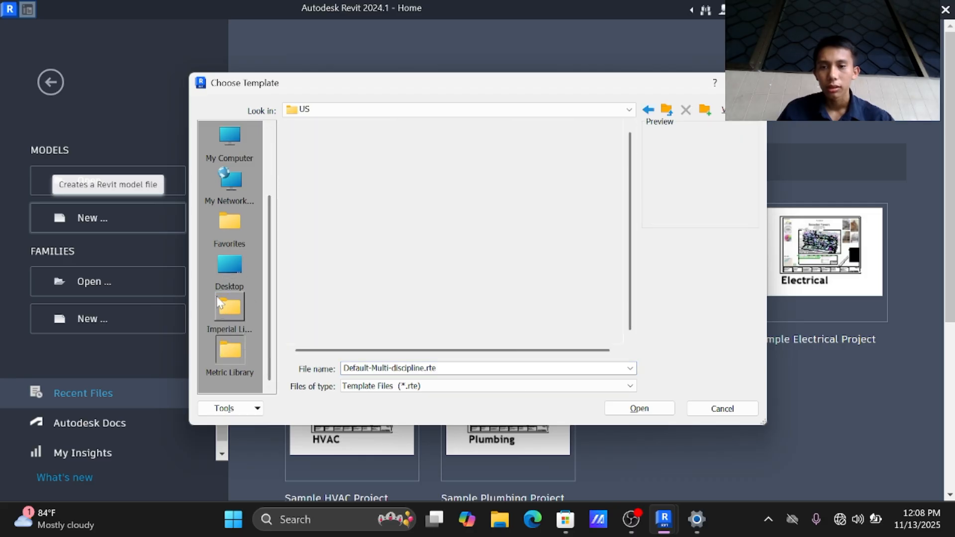
click(229, 222)
click(230, 181)
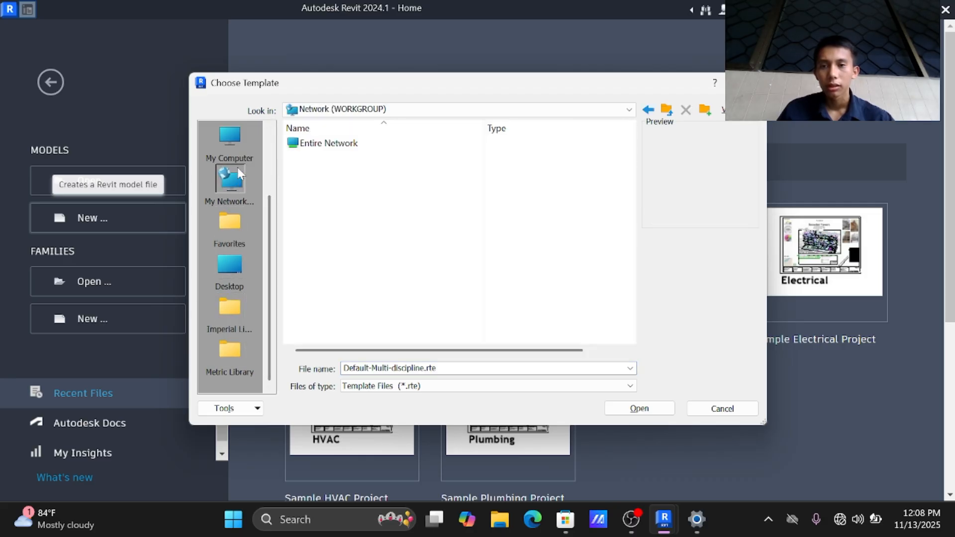
scroll(236, 167, up, 2)
click(236, 170)
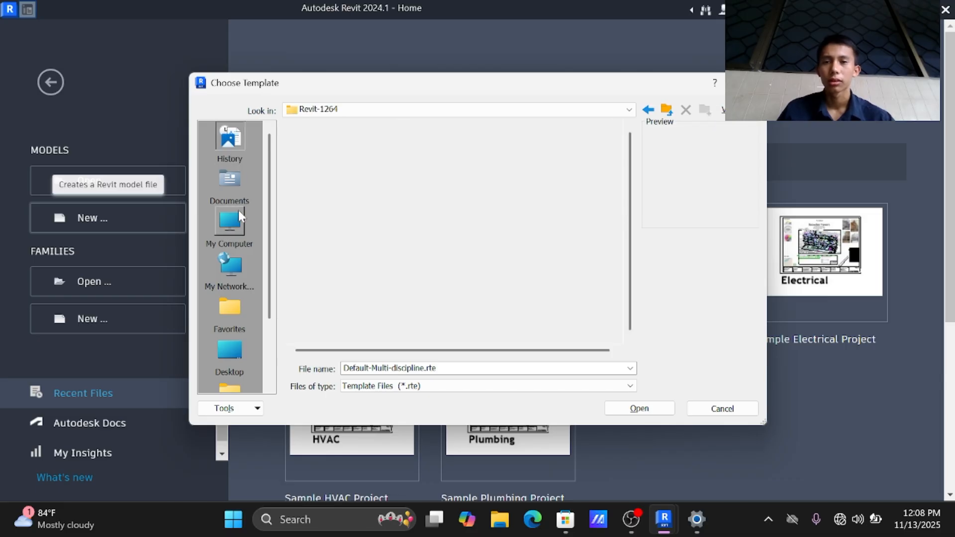
click(230, 221)
click(232, 263)
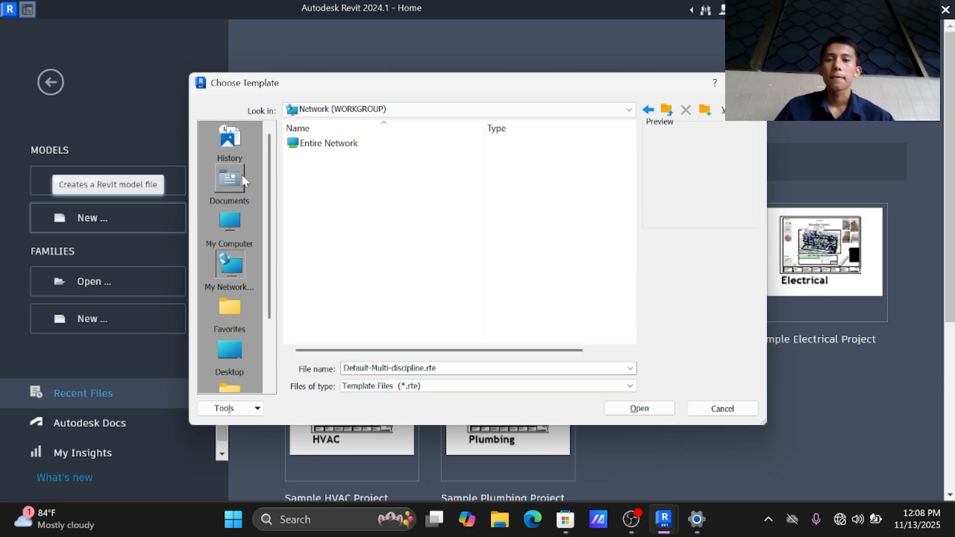
click(227, 222)
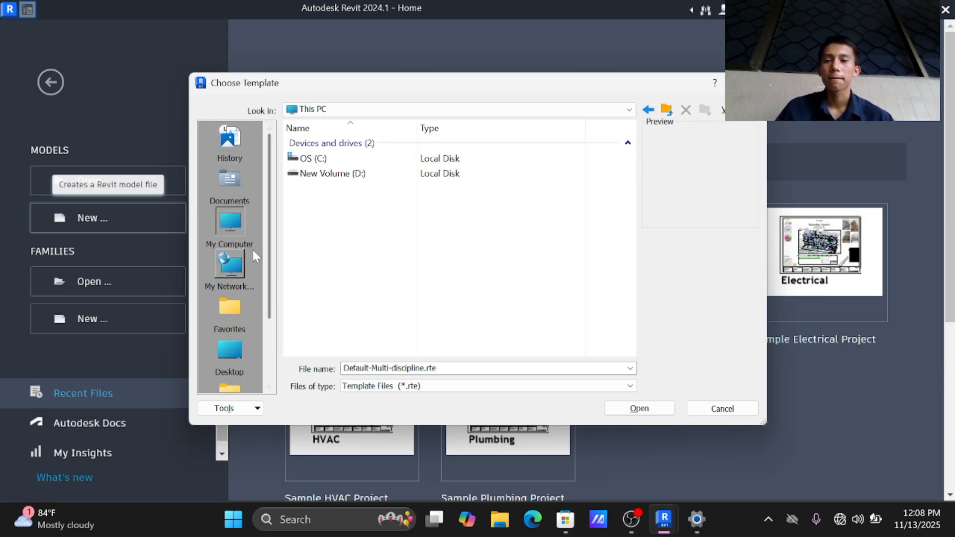
click(237, 182)
click(234, 369)
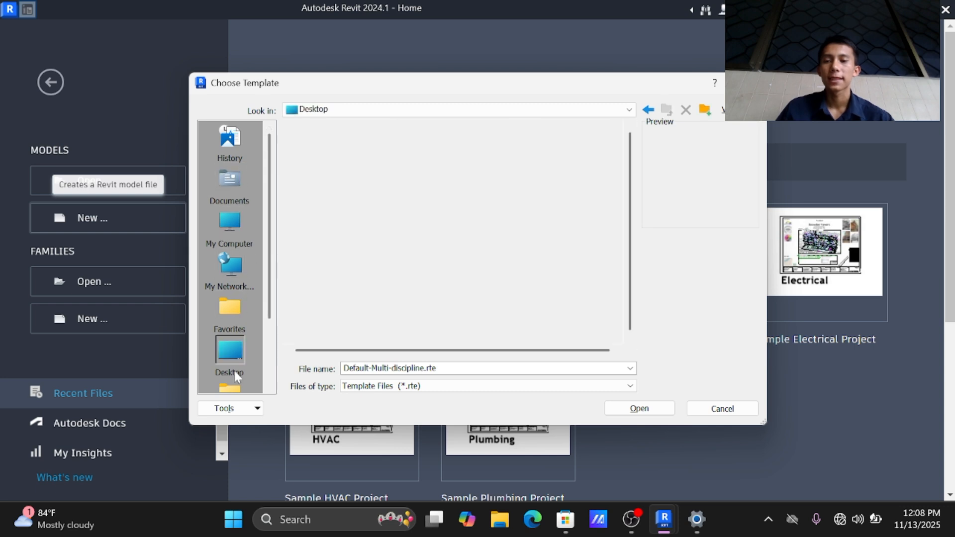
scroll(236, 382, down, 1)
scroll(233, 377, down, 1)
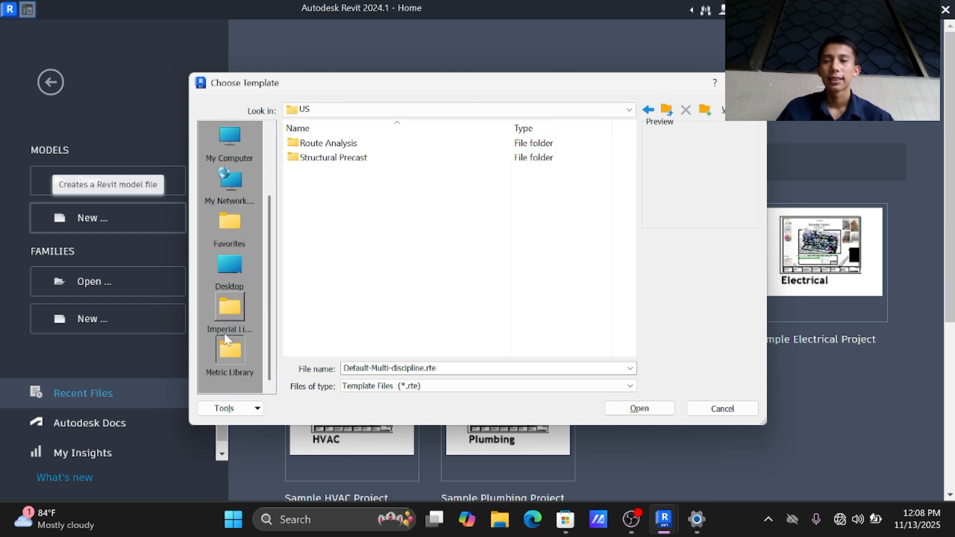
click(236, 263)
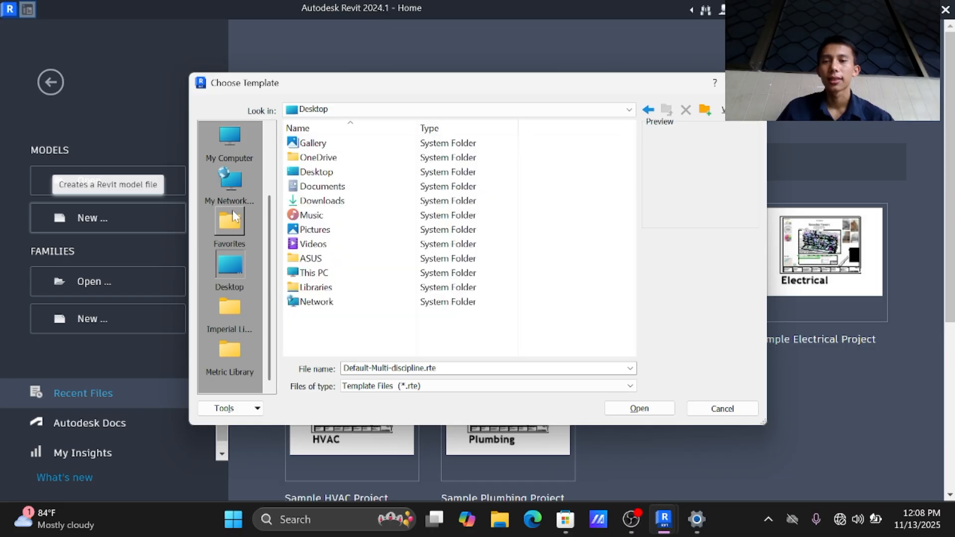
click(232, 214)
click(236, 177)
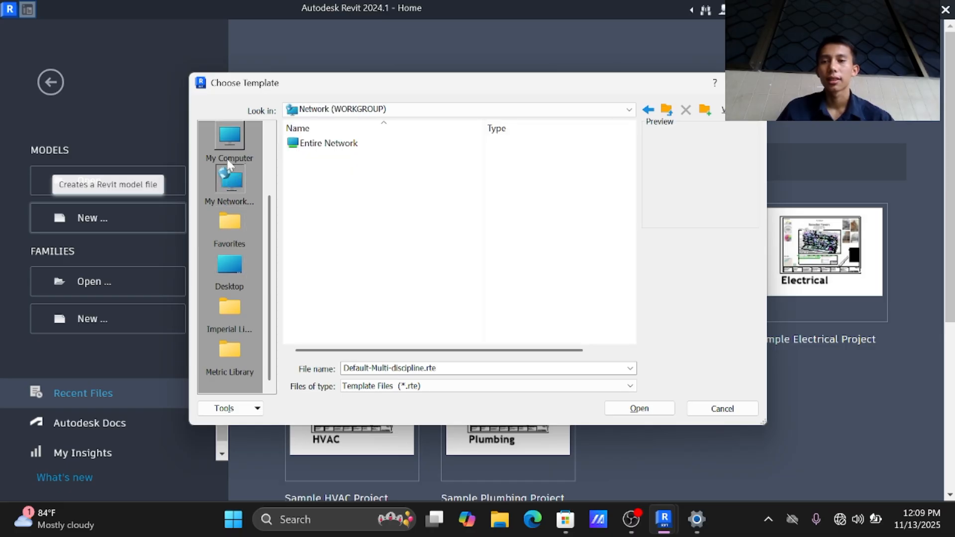
click(227, 158)
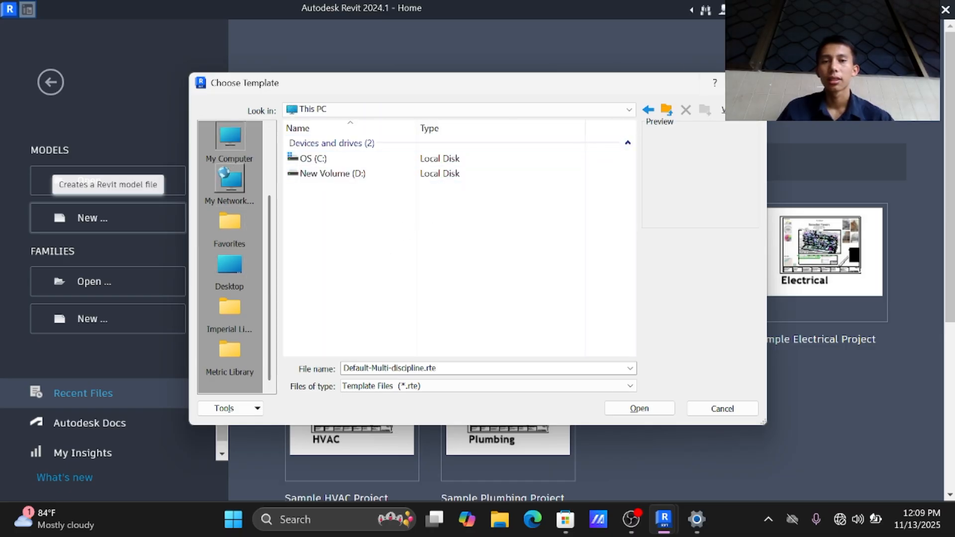
click(753, 83)
Create the new project from the Construction-Default.rte template in the English-Imperial folder
click(594, 228)
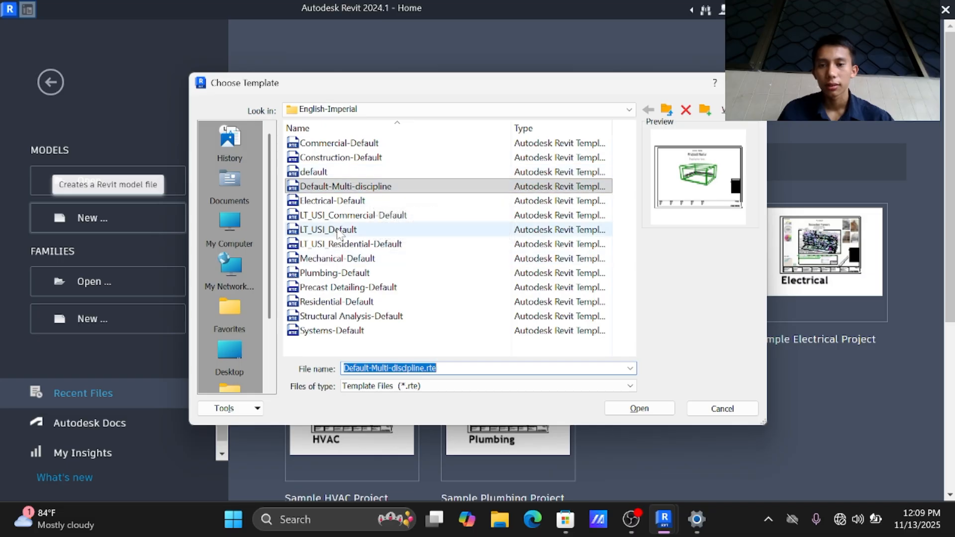
click(348, 158)
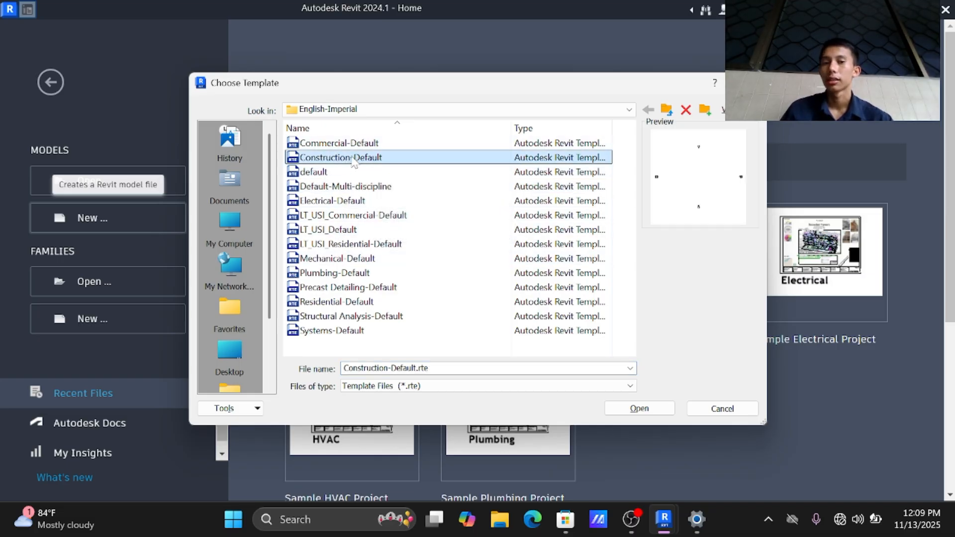
click(360, 144)
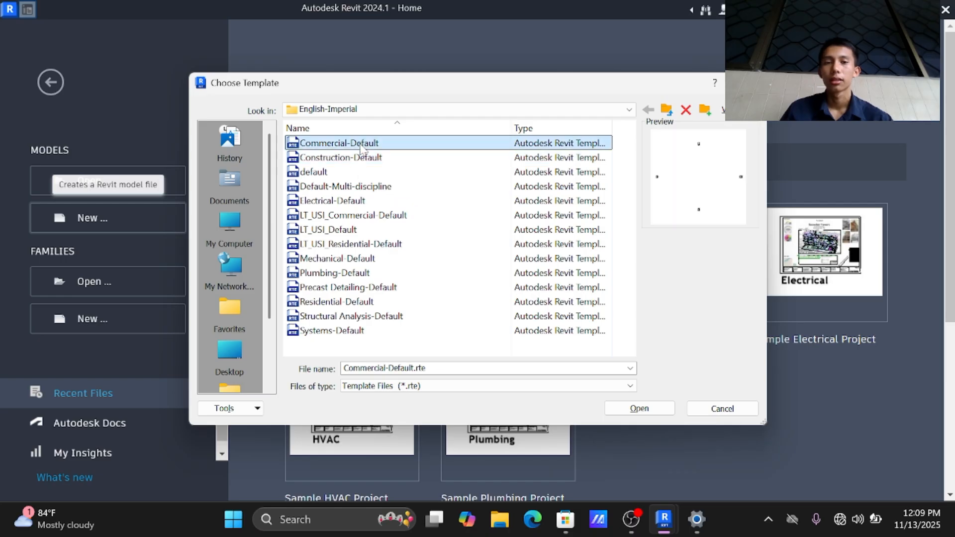
click(373, 161)
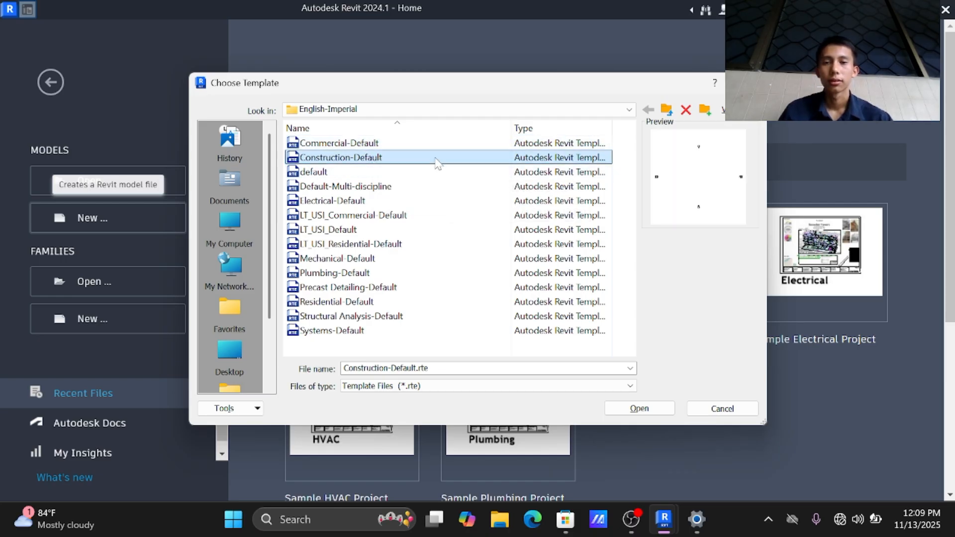
click(647, 413)
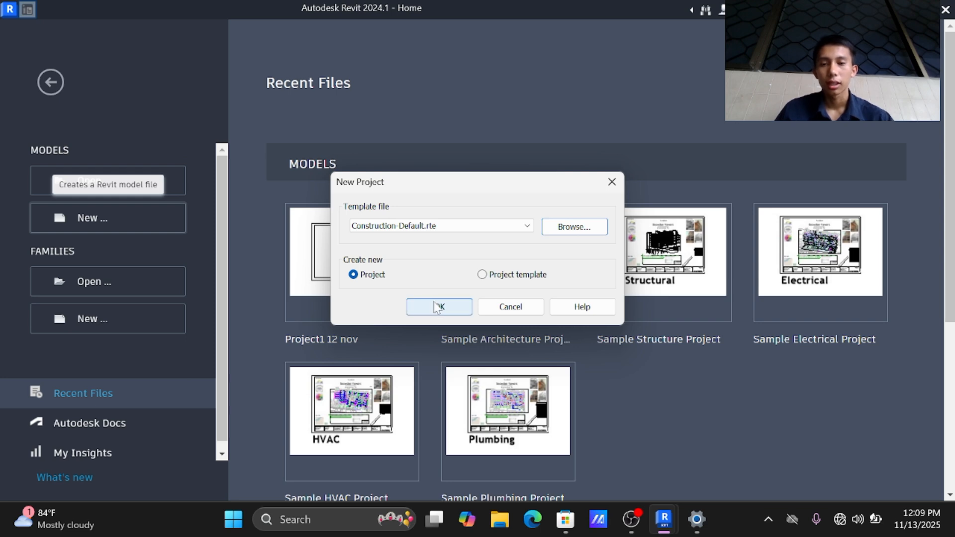
click(439, 309)
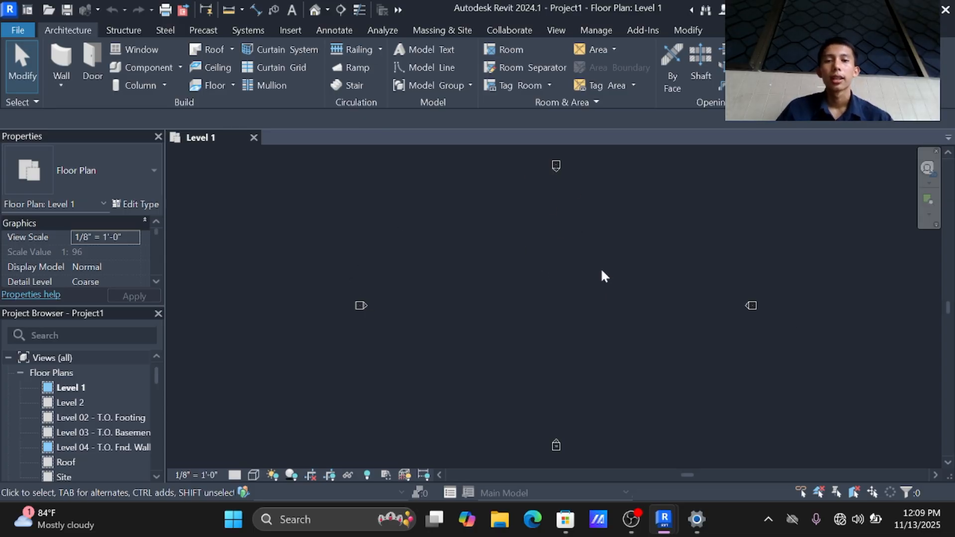
scroll(517, 272, up, 3)
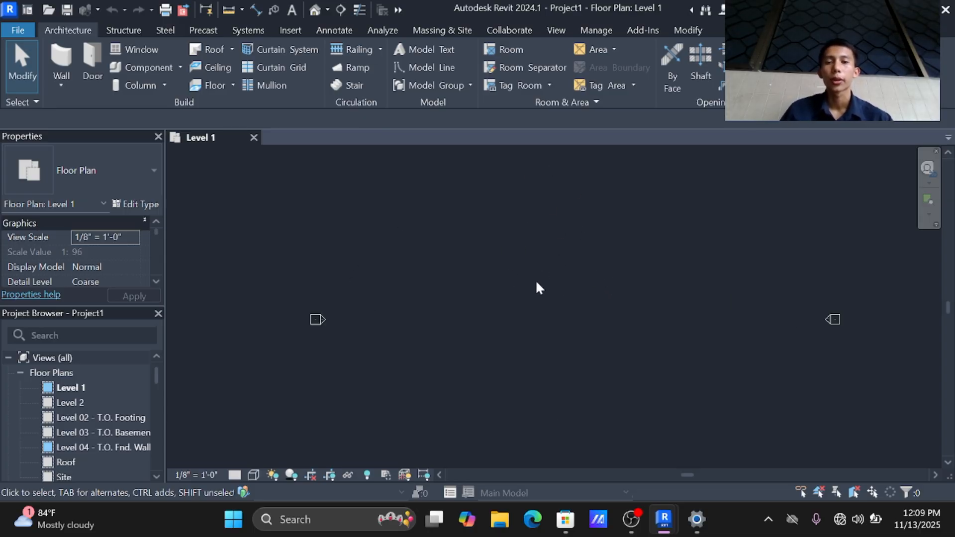
scroll(542, 283, down, 1)
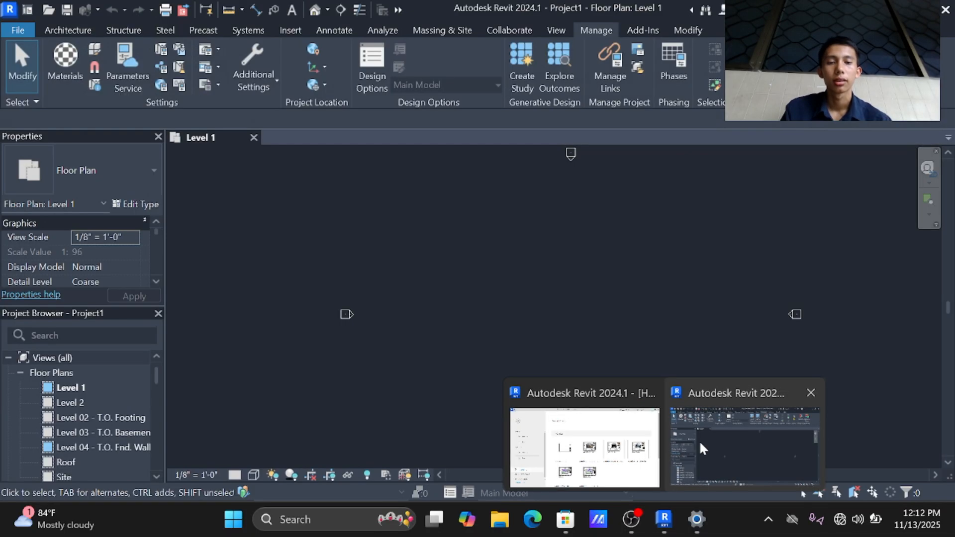
click(744, 447)
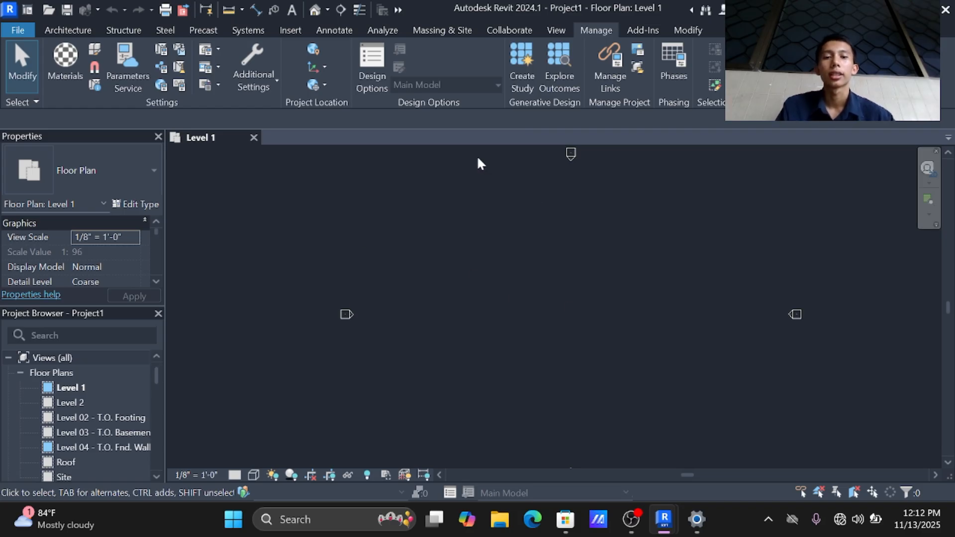
click(556, 30)
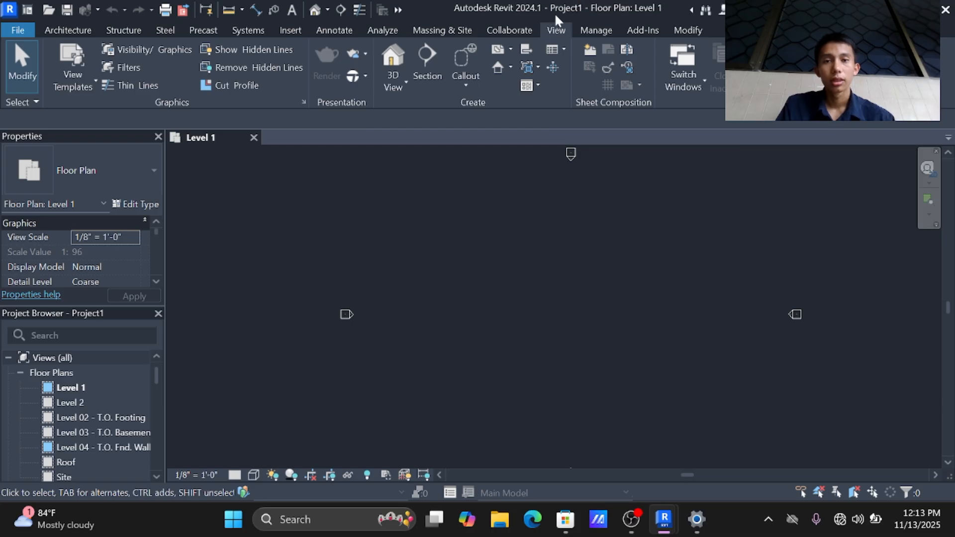
Set the length format in the project units to meters
click(593, 32)
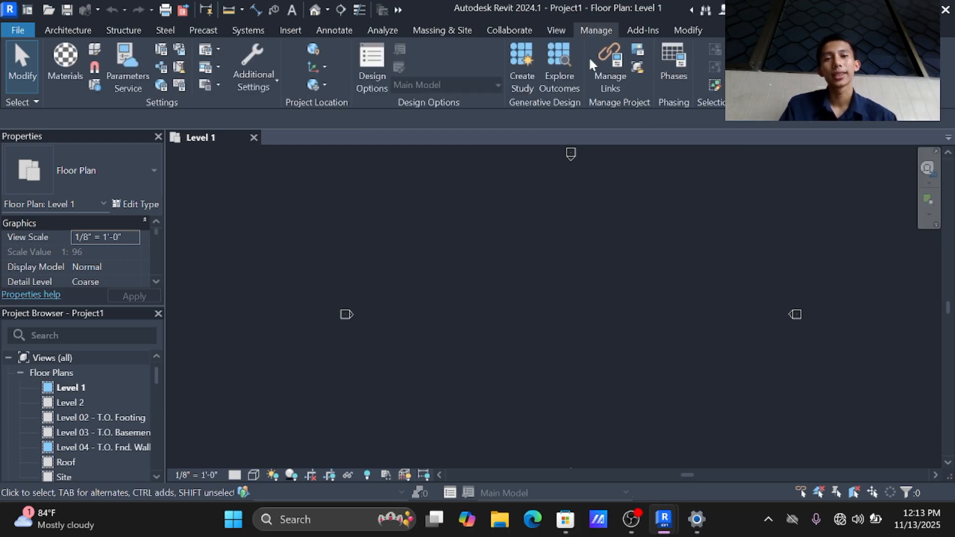
click(180, 85)
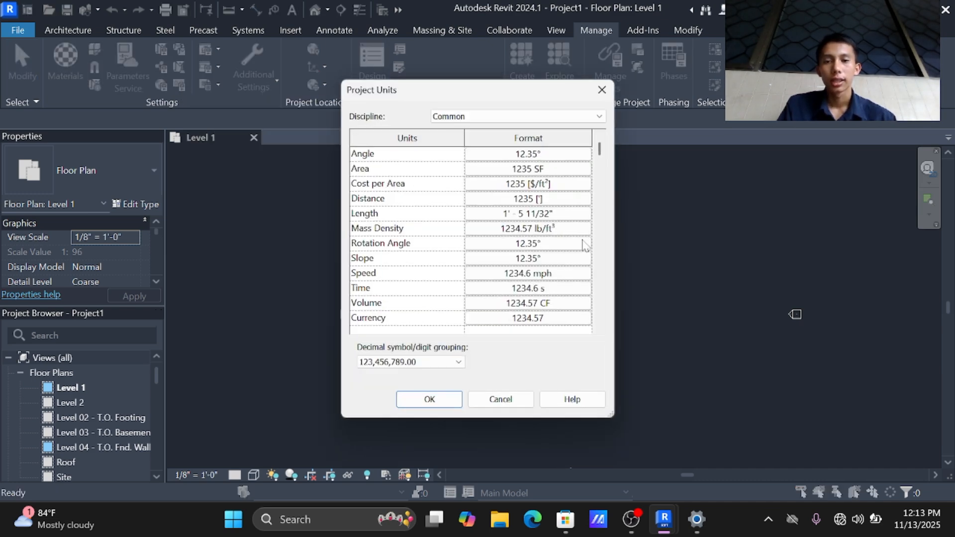
click(541, 215)
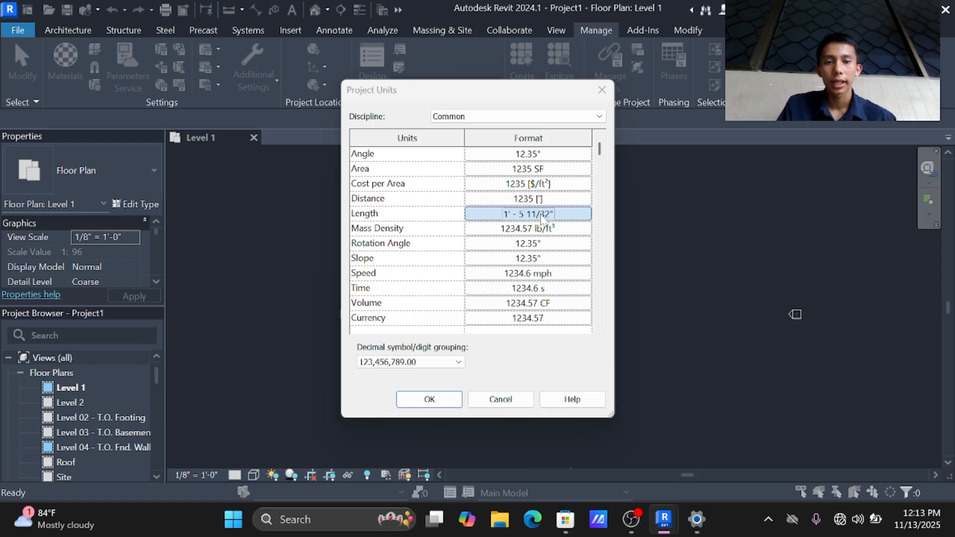
click(531, 178)
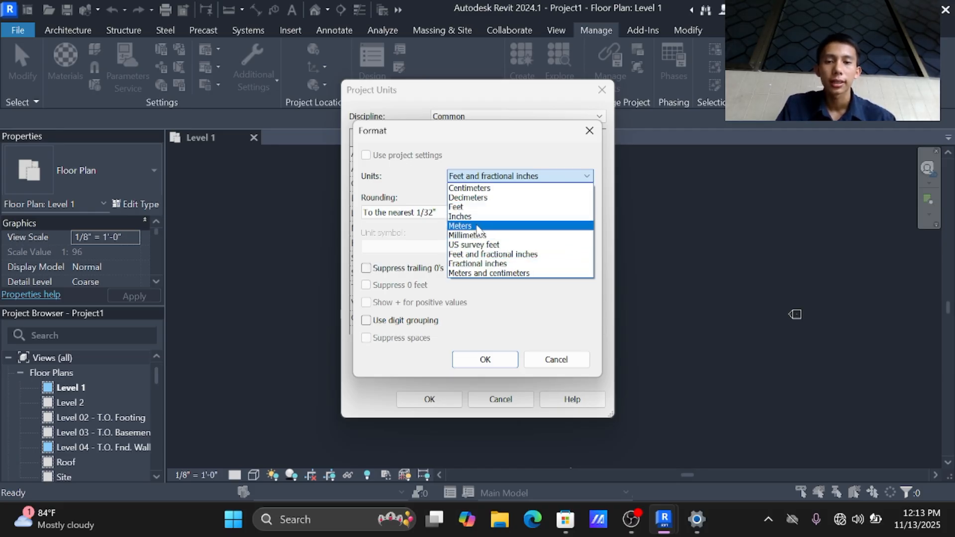
click(478, 226)
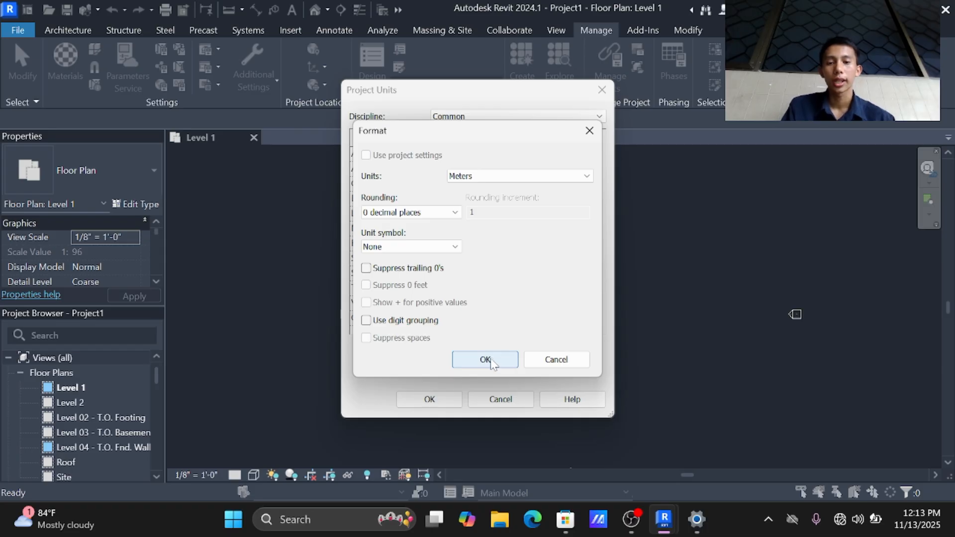
click(485, 359)
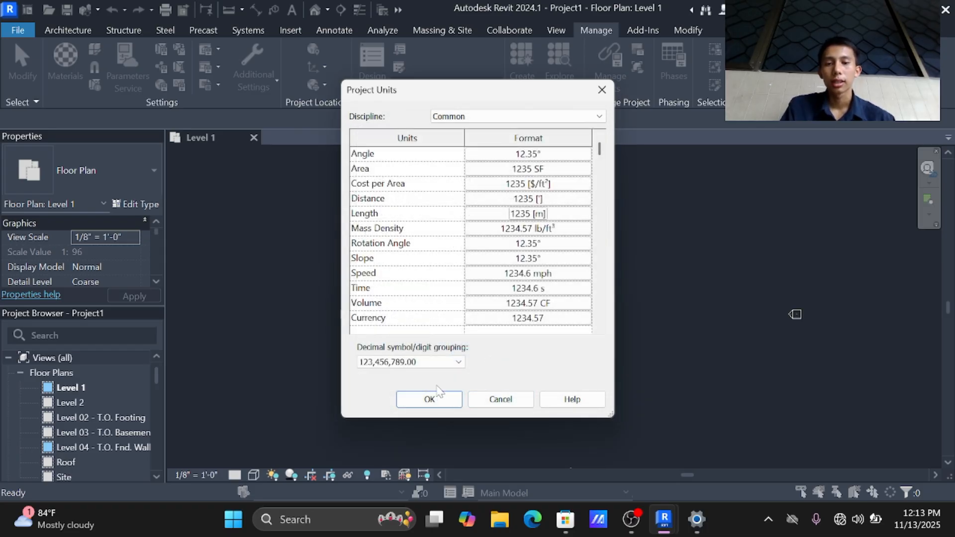
click(437, 404)
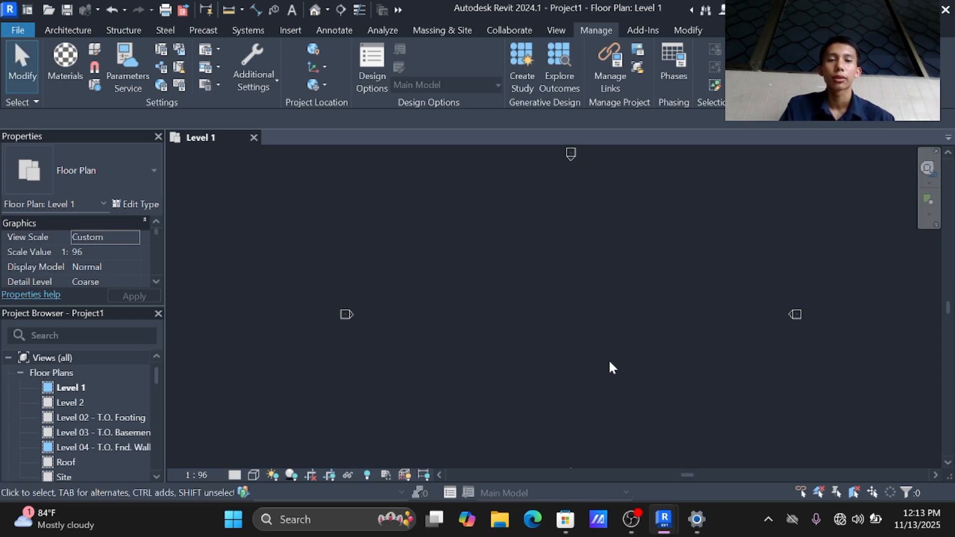
Draw a model-line rectangle about 30 m wide and 23 m high on Level 1, between the elevation markers
mouse_move(664, 522)
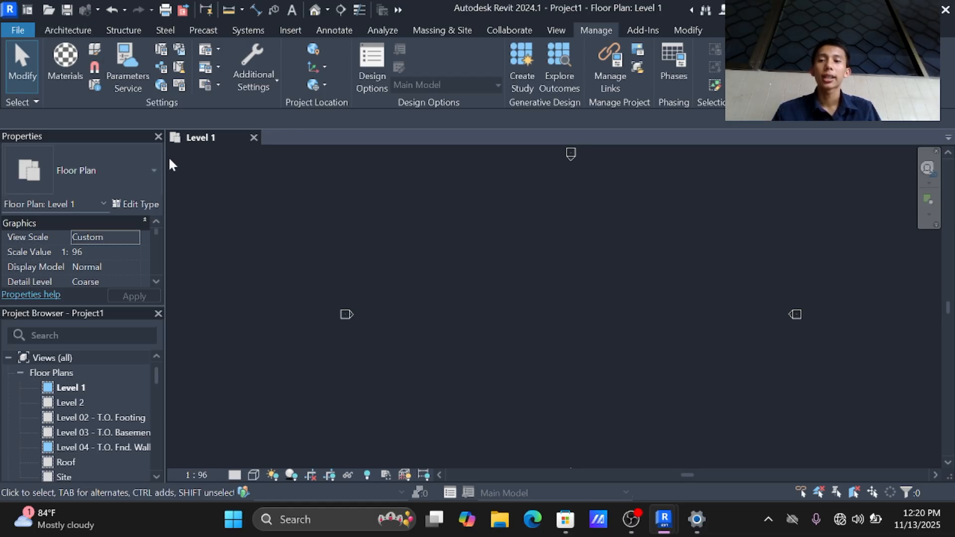
click(68, 31)
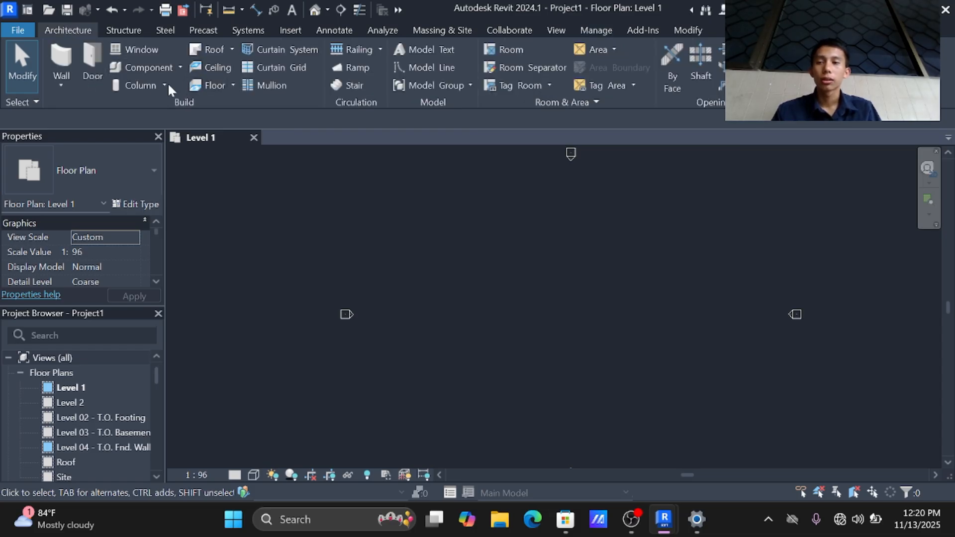
click(423, 71)
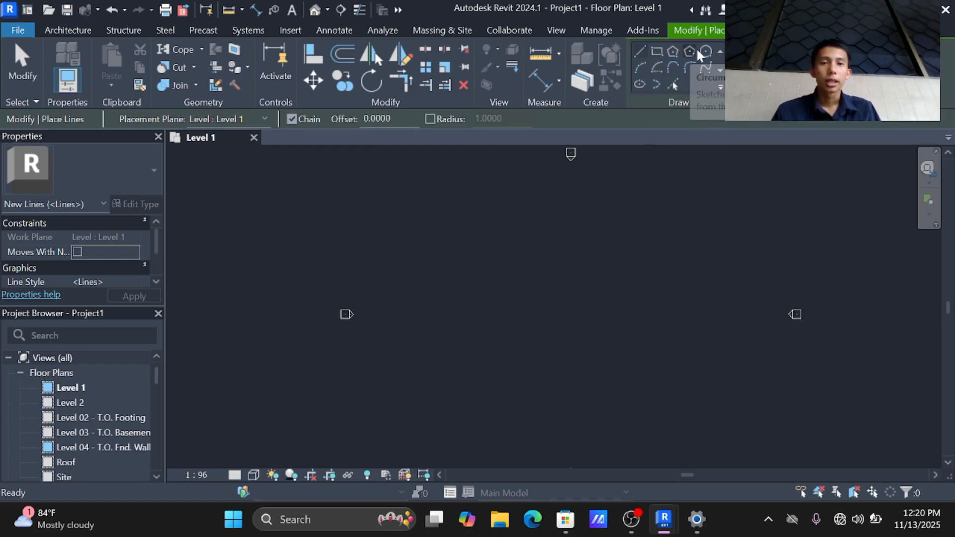
click(655, 51)
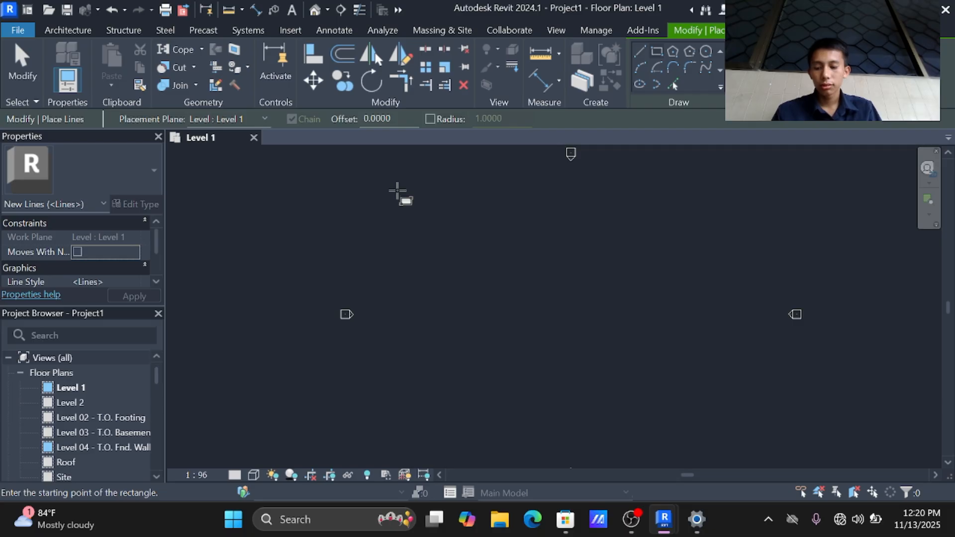
click(398, 191)
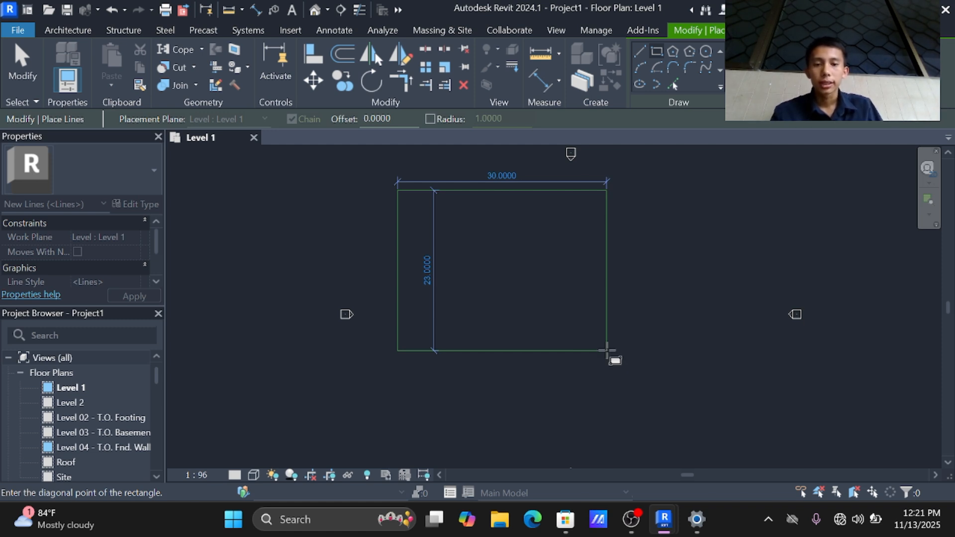
click(606, 350)
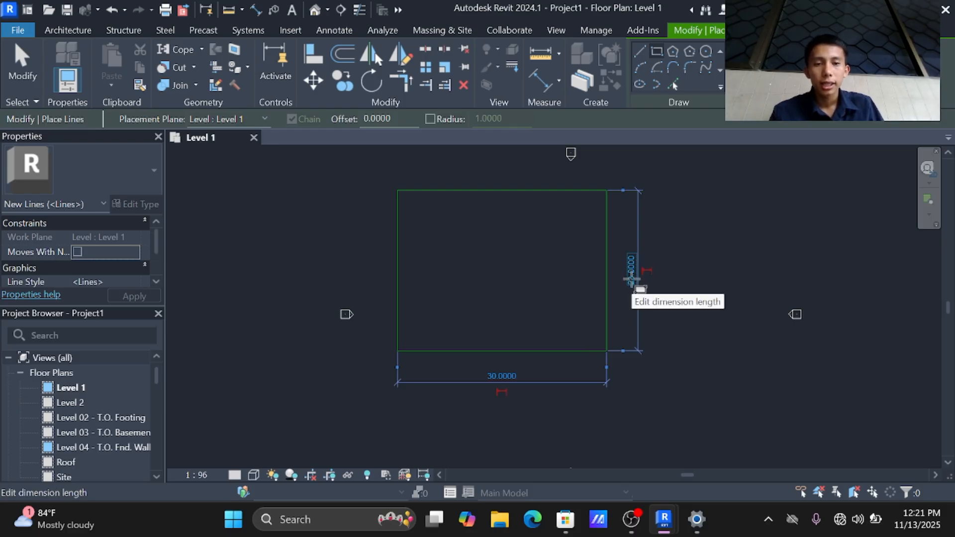
Set the rectangle's vertical side to 20 m and its horizontal side to 15 m
click(631, 271)
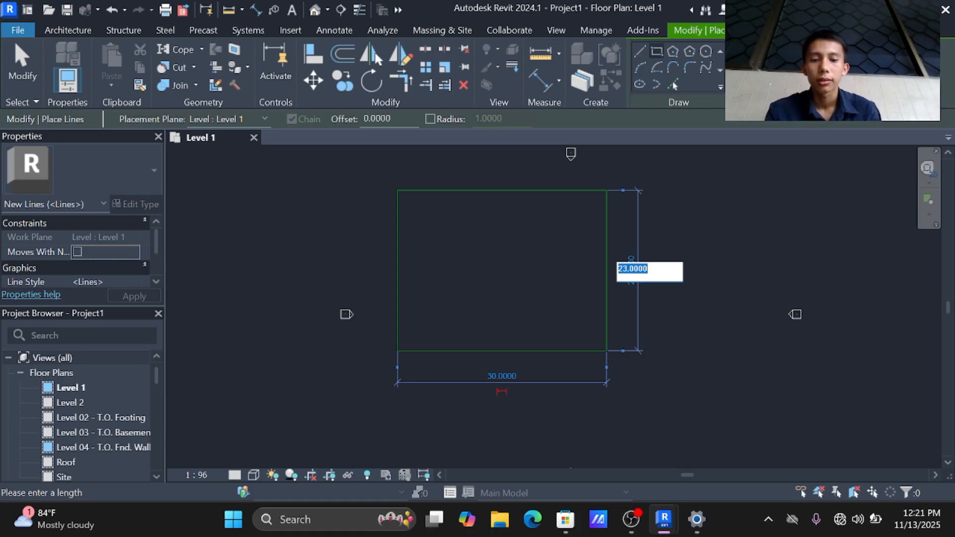
text(20)
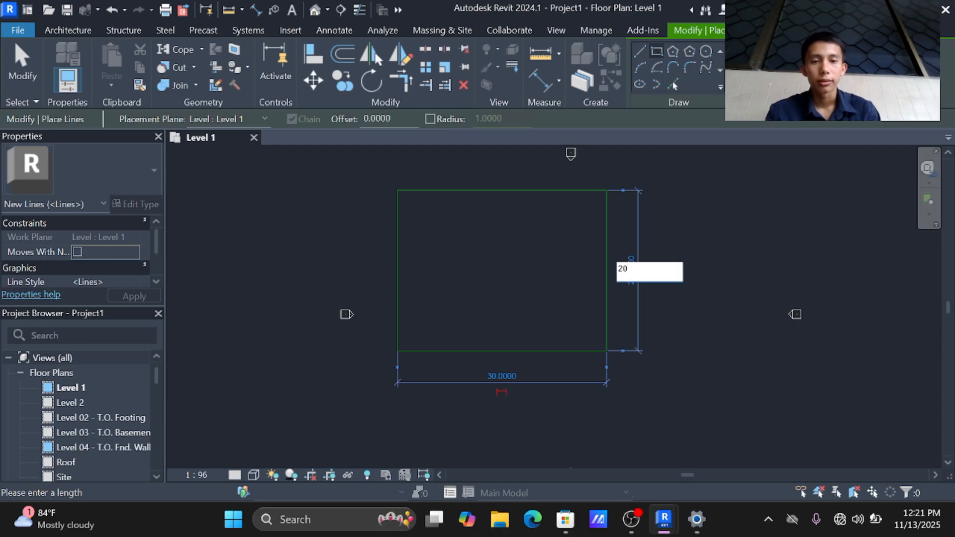
key(Return)
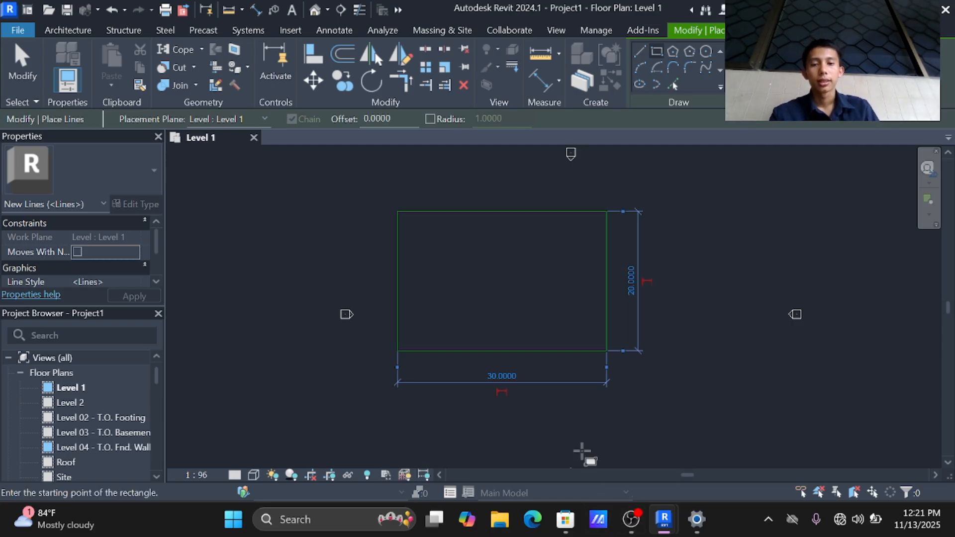
click(512, 377)
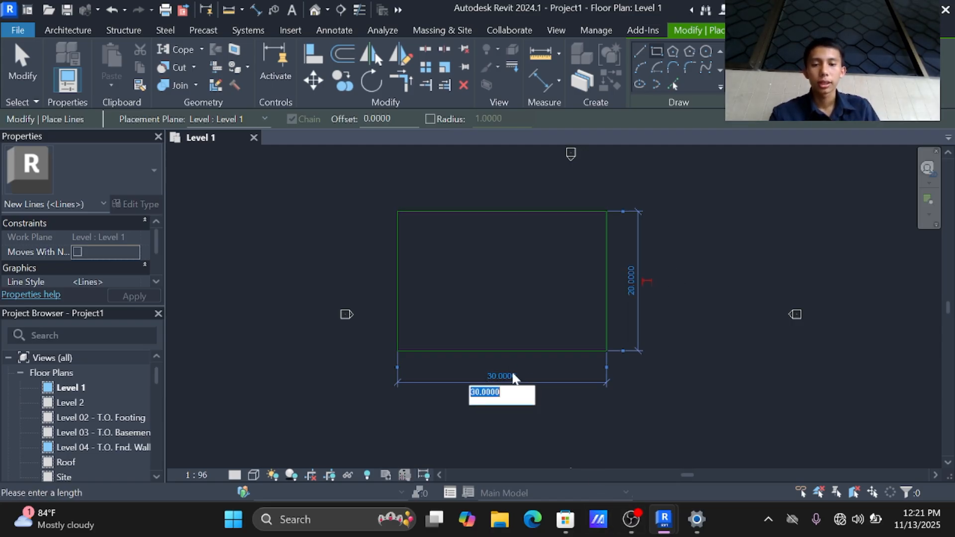
text(15)
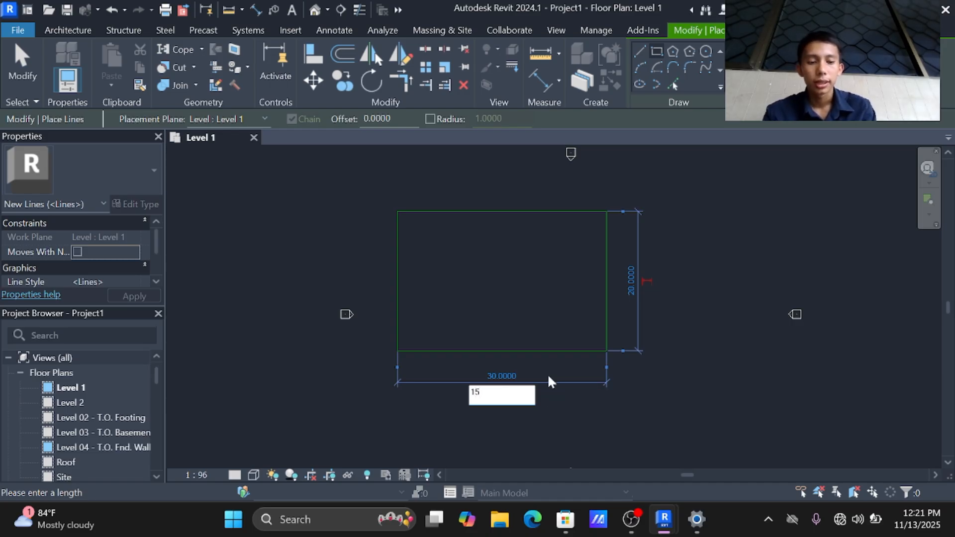
key(Return)
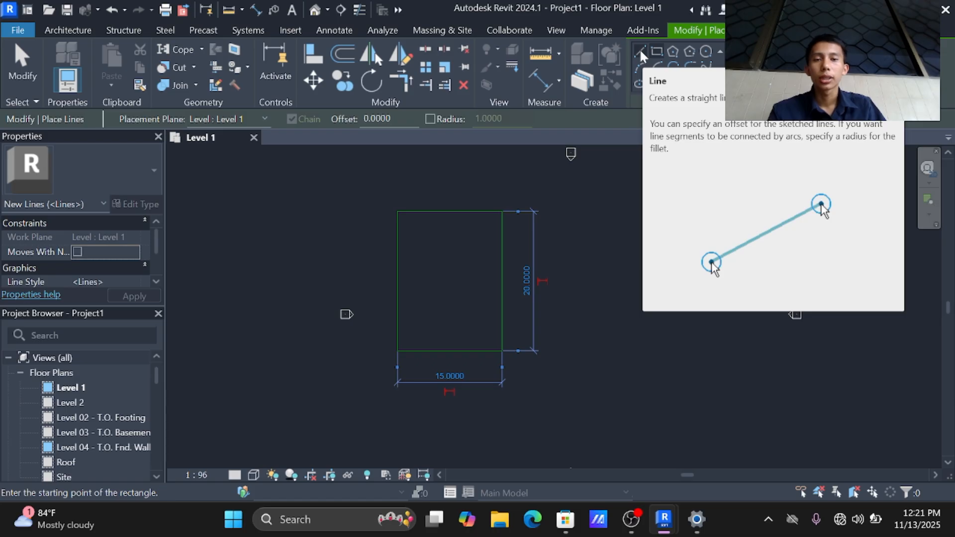
Draw a single horizontal model line to the right of the rectangle and end the line chain
click(640, 48)
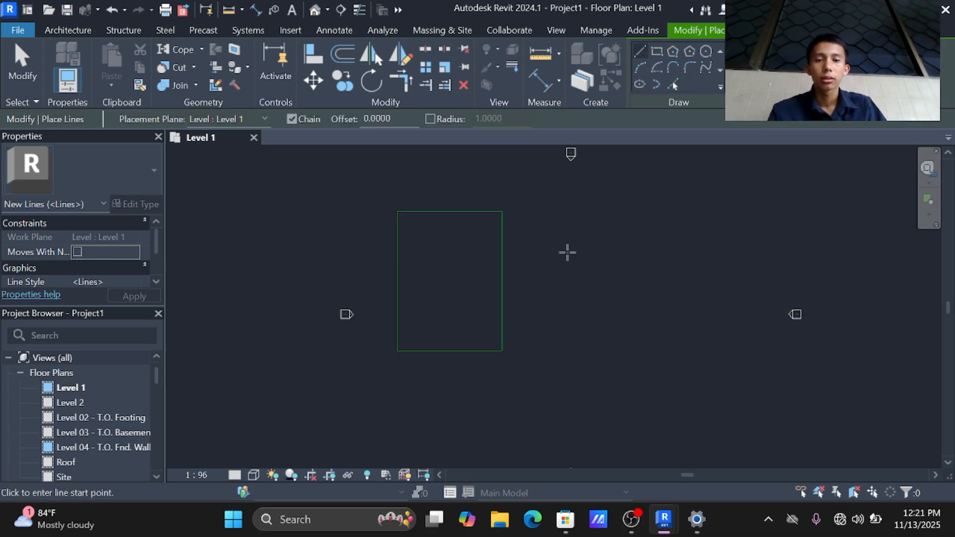
click(567, 255)
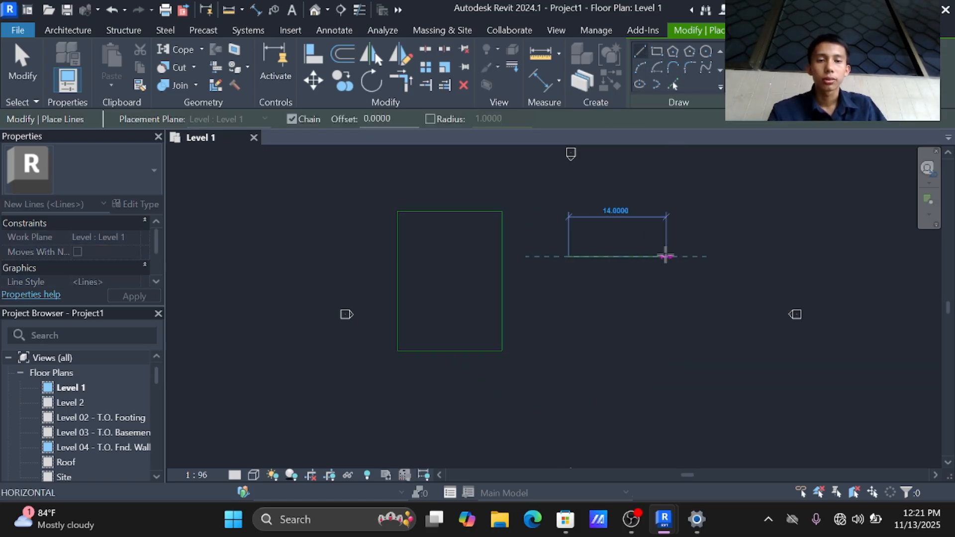
click(686, 256)
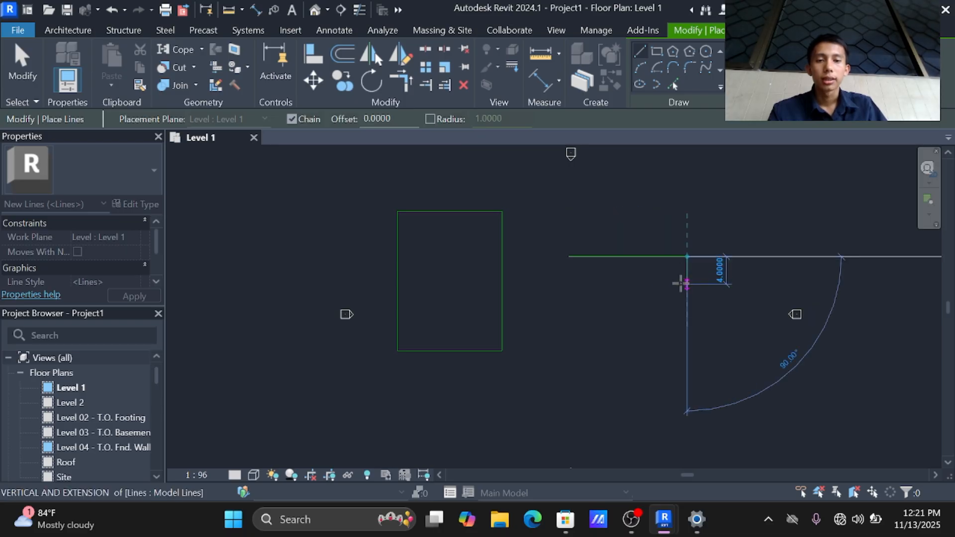
key(Escape)
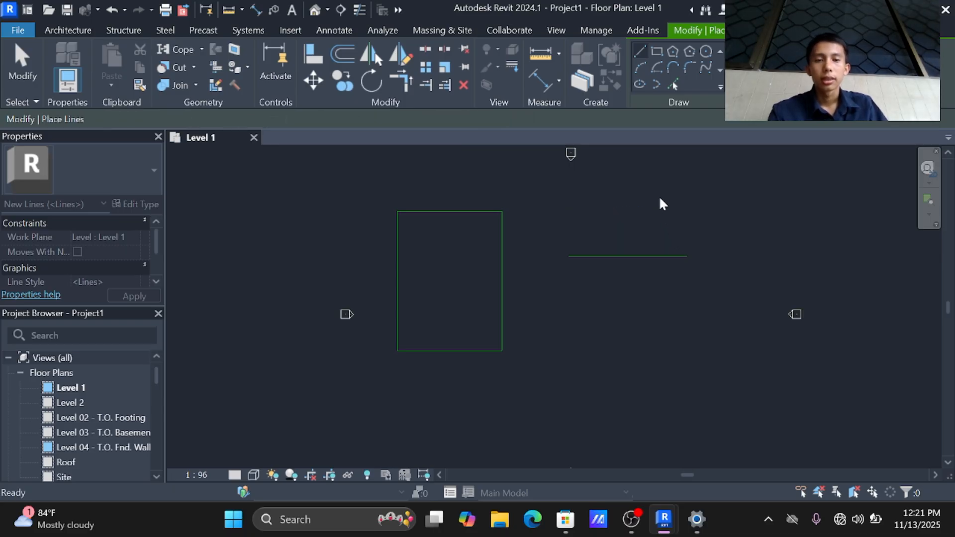
Draw a six-sided inscribed polygon of model lines just below the horizontal line and end line placement
click(672, 52)
click(610, 332)
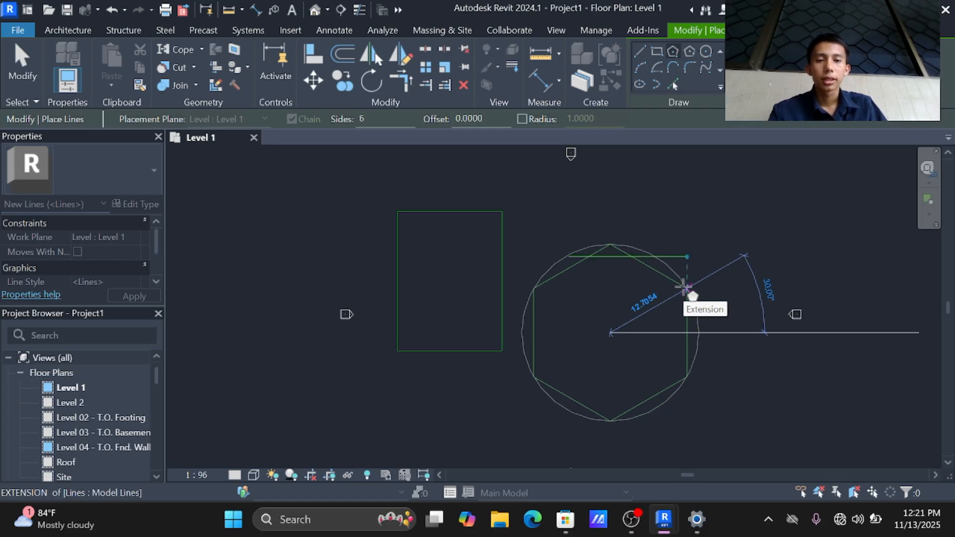
click(670, 297)
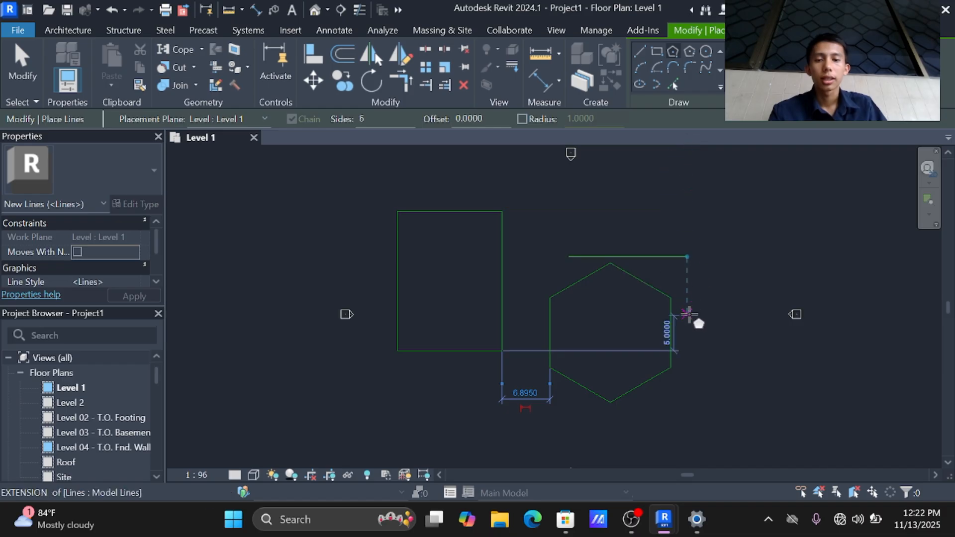
key(Escape)
key(Escape)
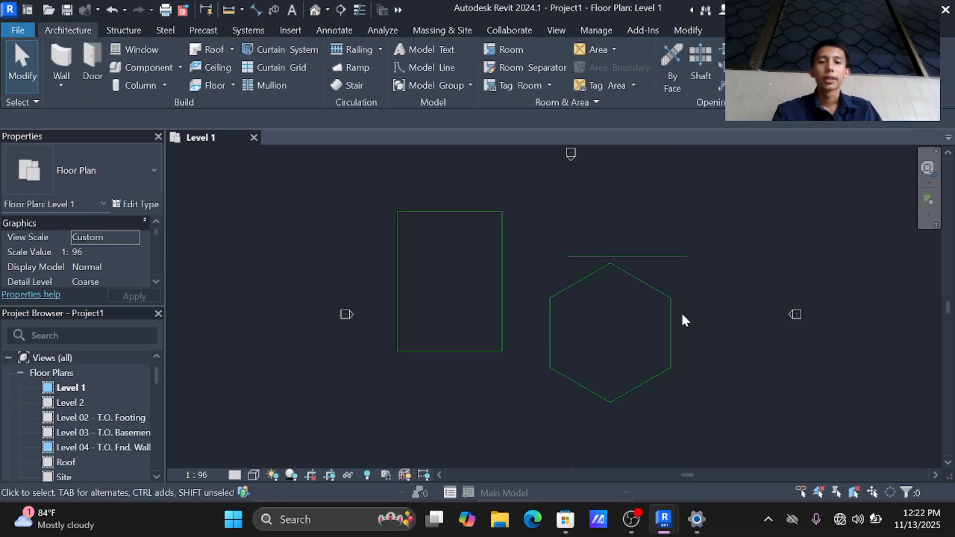
Examine the rectangle, line and hexagon in the Level 1 plan at different zoom levels
scroll(681, 315, down, 1)
scroll(682, 315, up, 1)
scroll(681, 316, down, 1)
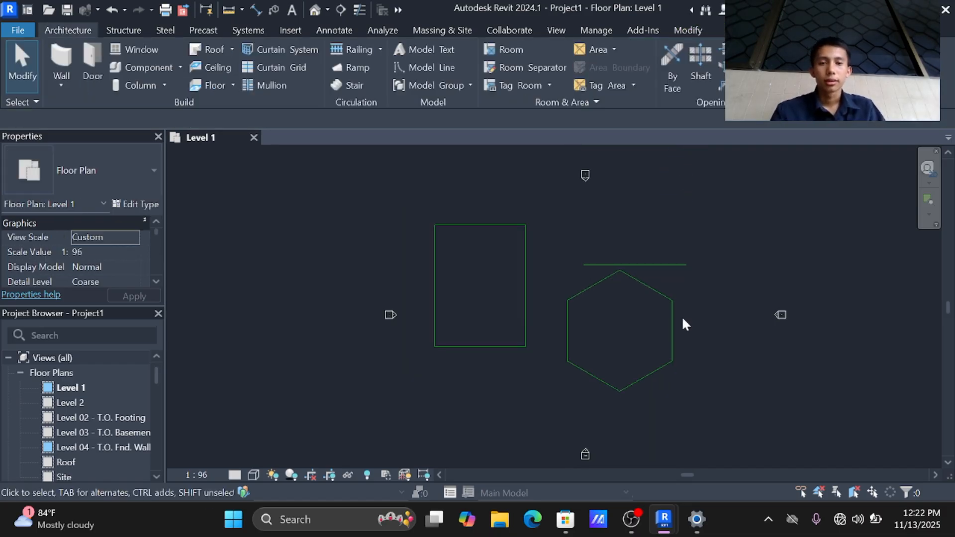
scroll(683, 319, up, 1)
middle_drag(681, 315, 687, 294)
scroll(686, 296, up, 2)
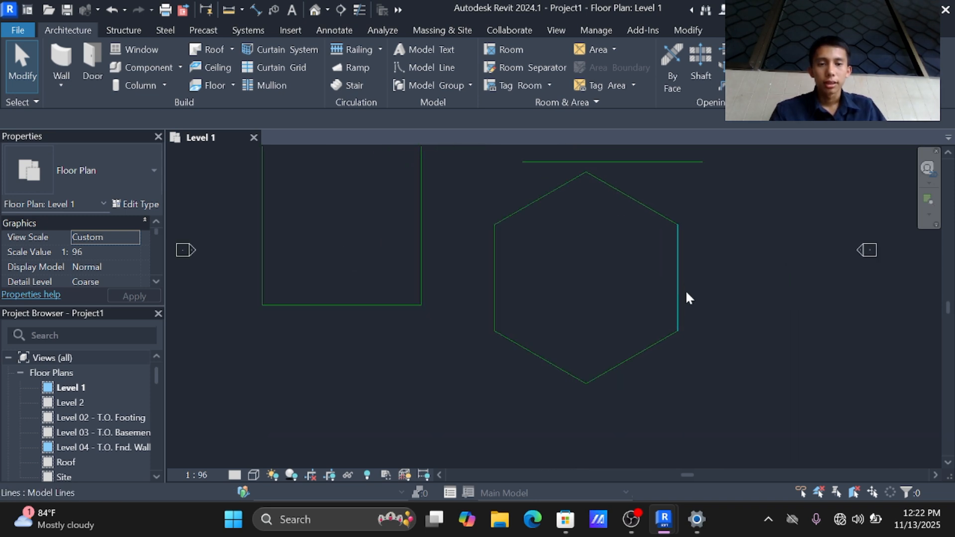
scroll(583, 199, down, 1)
scroll(611, 246, up, 1)
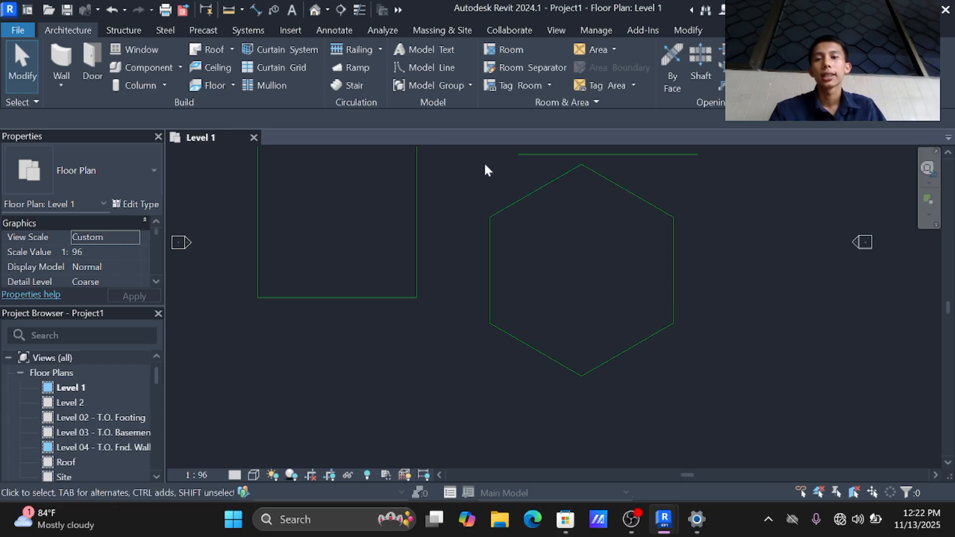
scroll(661, 253, down, 1)
scroll(649, 254, down, 1)
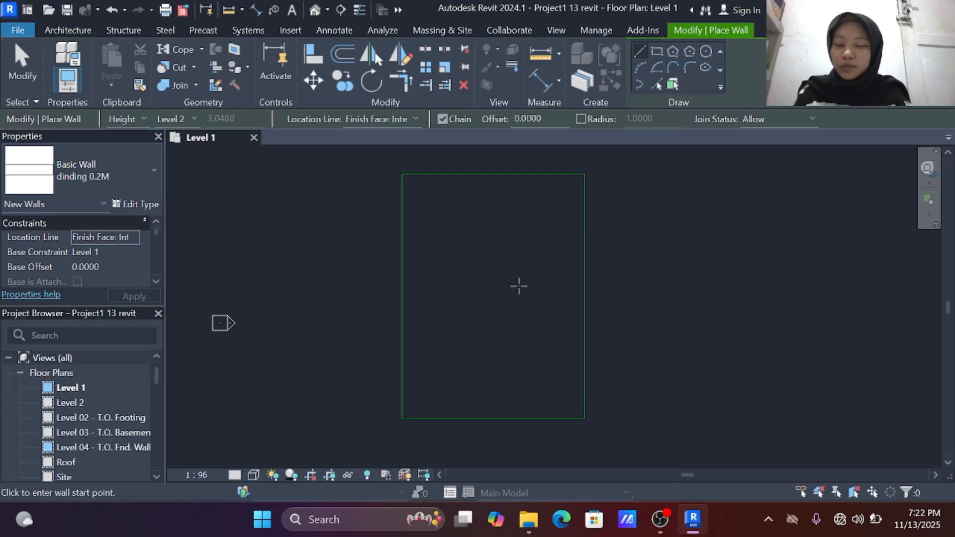
Open the type properties of the dinding 0.2M basic wall
click(76, 32)
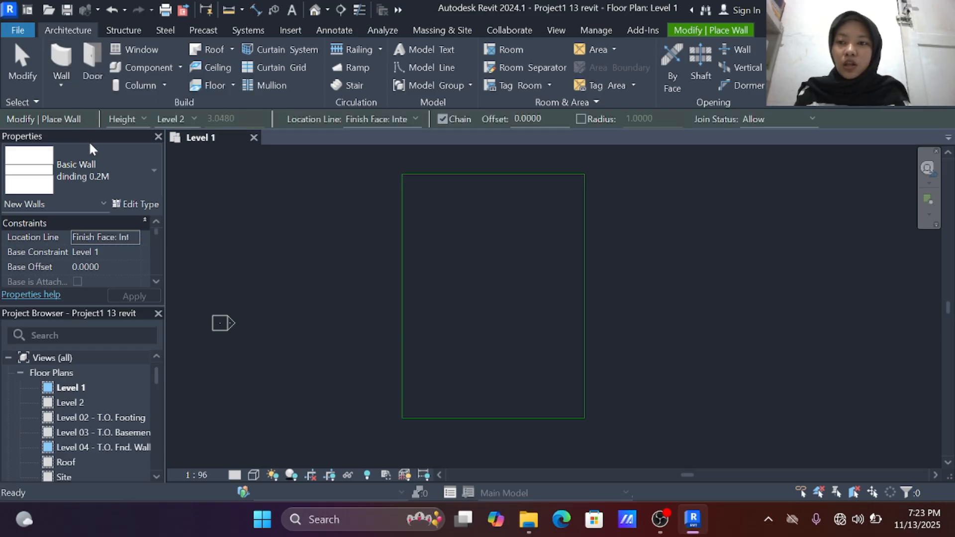
click(134, 204)
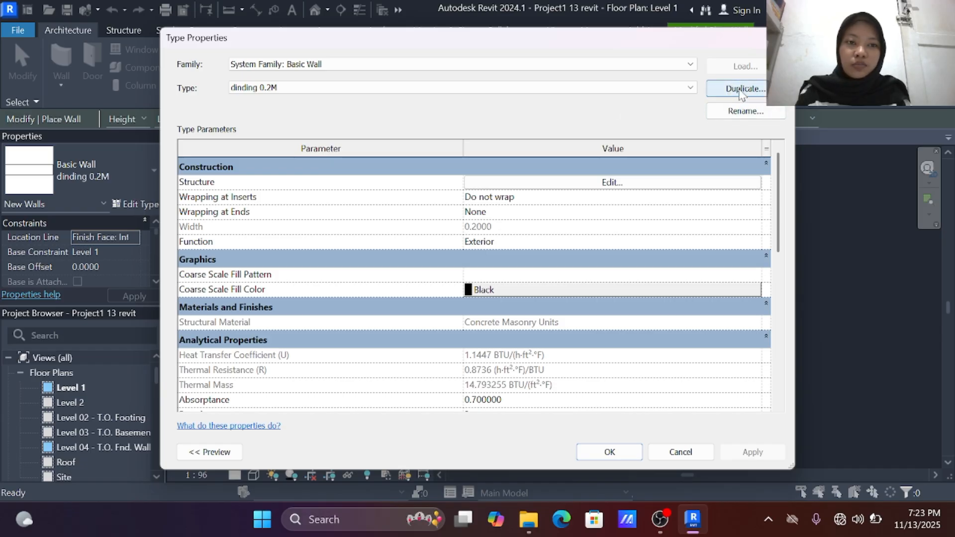
Try to duplicate the wall type under the name dinding 0.2M
click(726, 96)
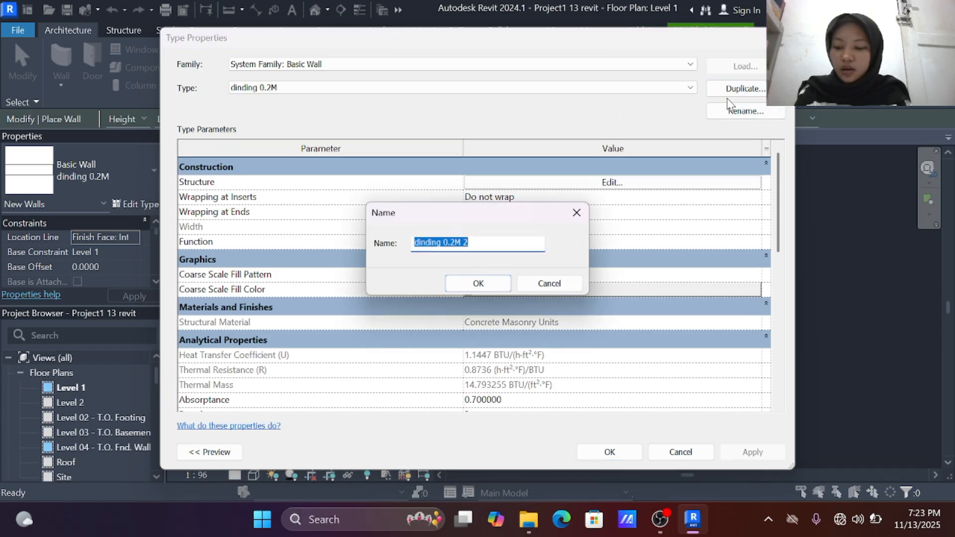
click(476, 242)
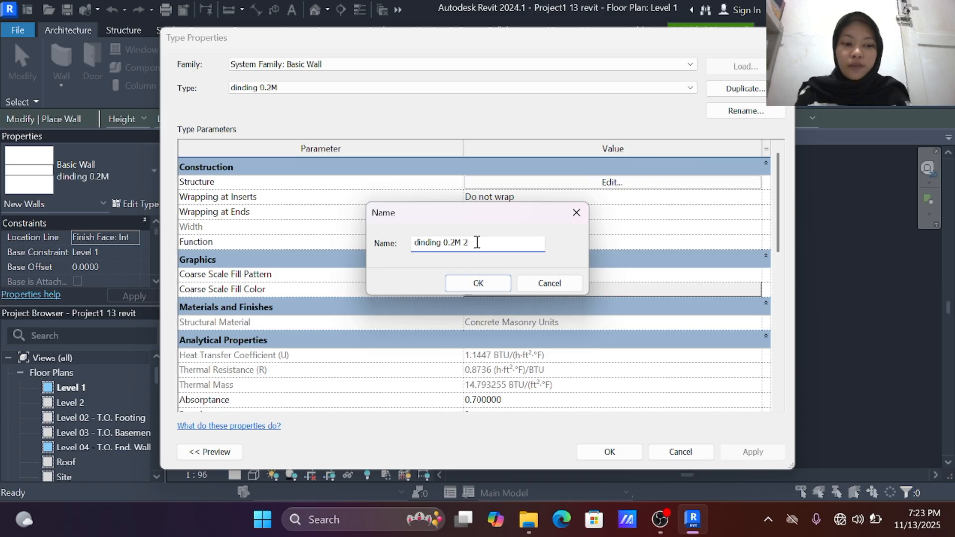
key(BackSpace)
key(BackSpace)
click(478, 283)
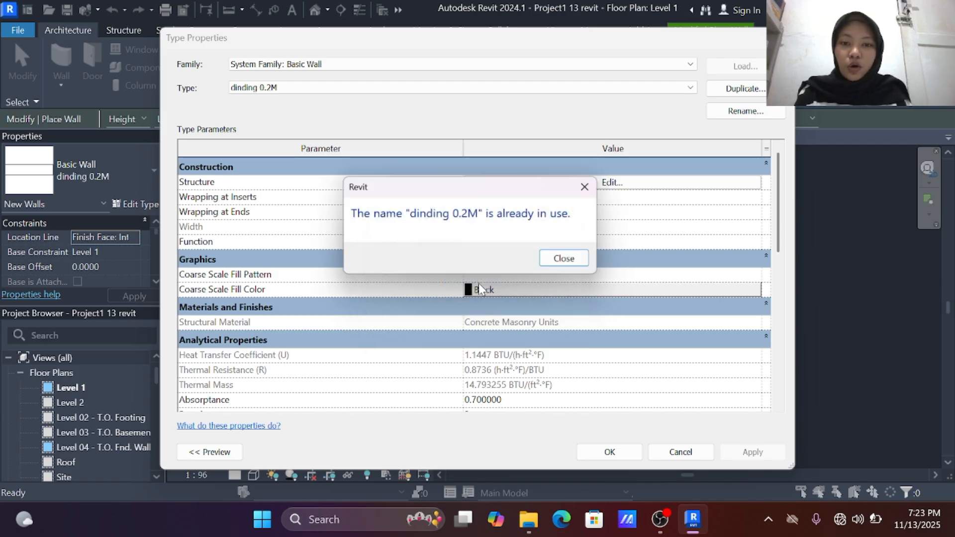
click(584, 260)
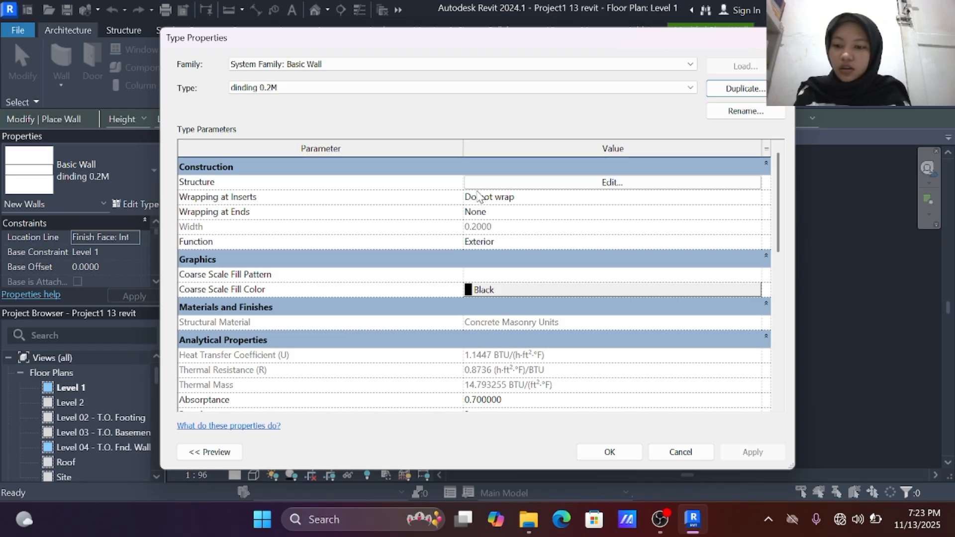
Assign Concrete Masonry Units to the structure layer of the dinding 0.2M wall type and accept the assembly and type properties
click(526, 183)
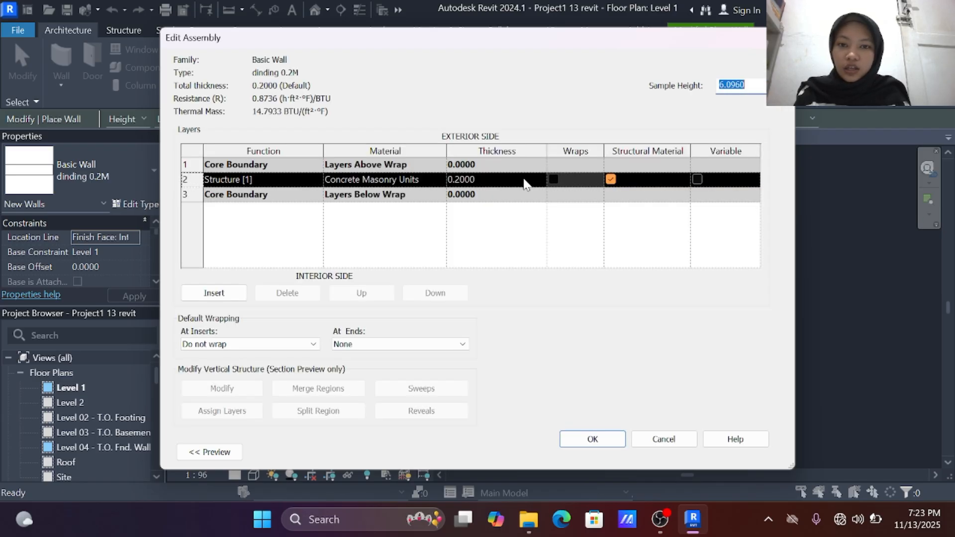
click(484, 179)
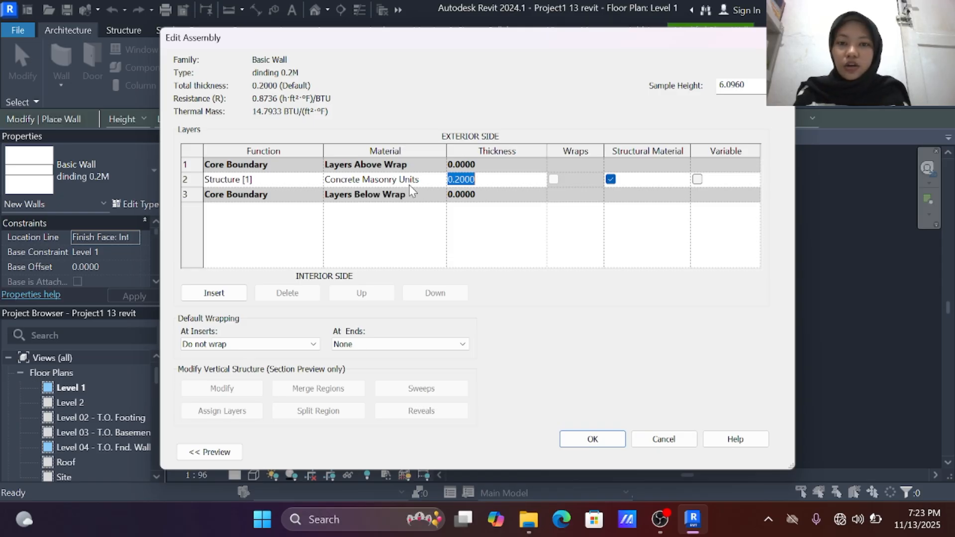
click(426, 178)
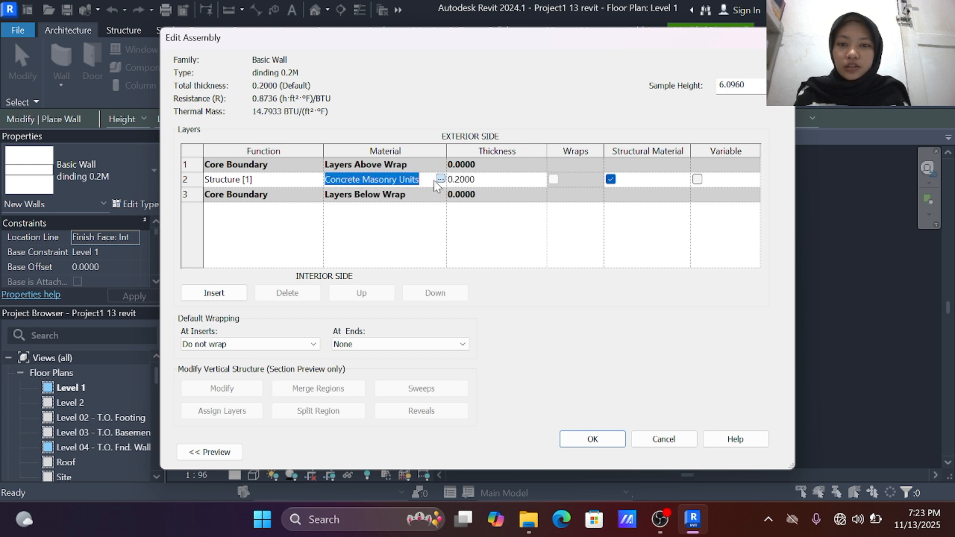
click(440, 179)
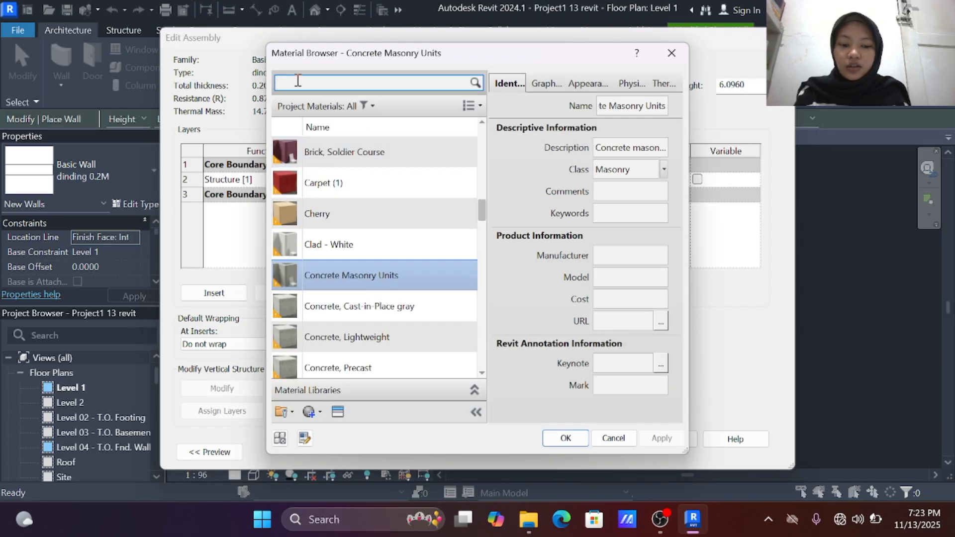
text(mason)
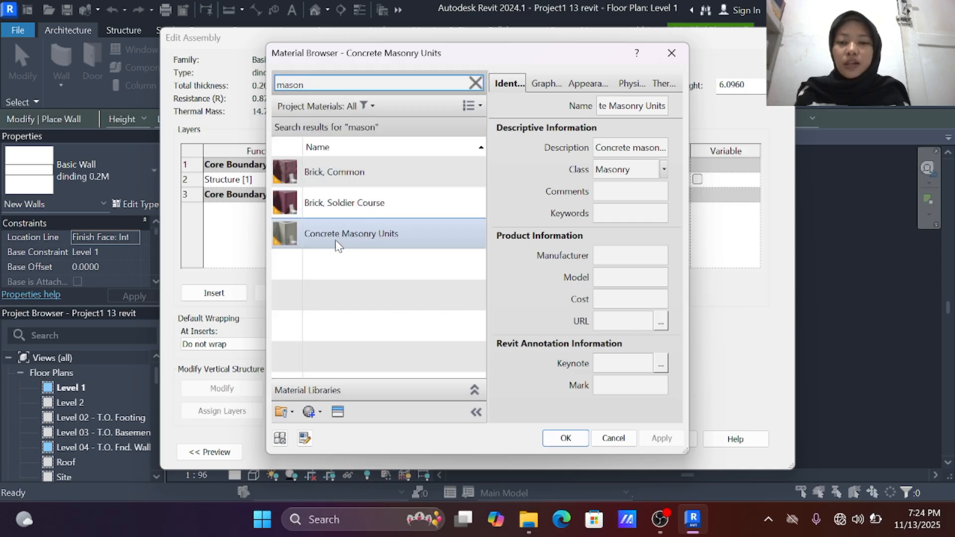
click(370, 234)
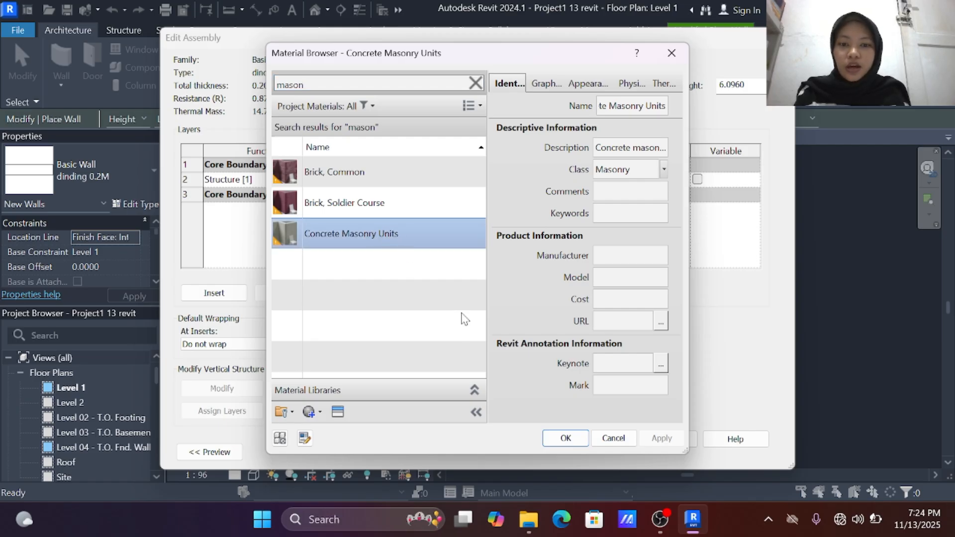
click(561, 437)
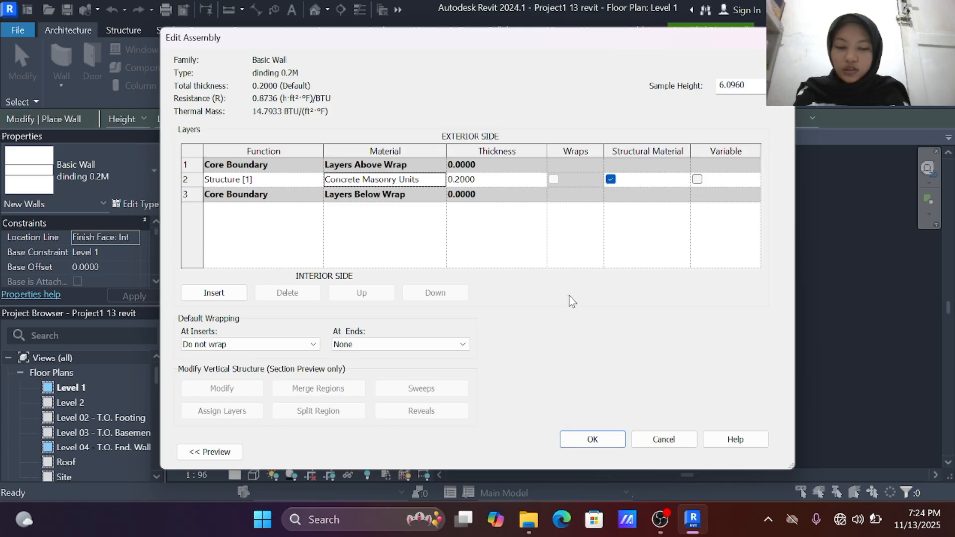
click(615, 440)
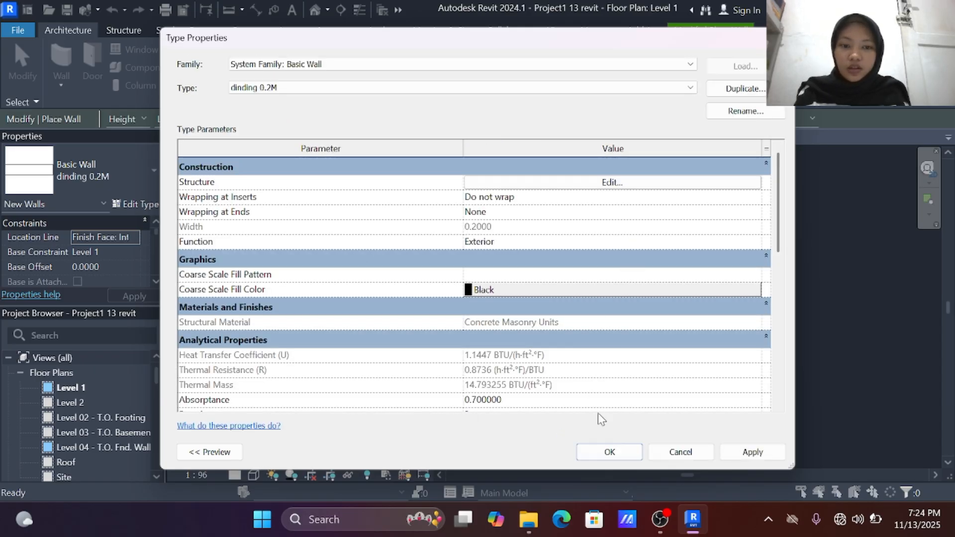
click(612, 451)
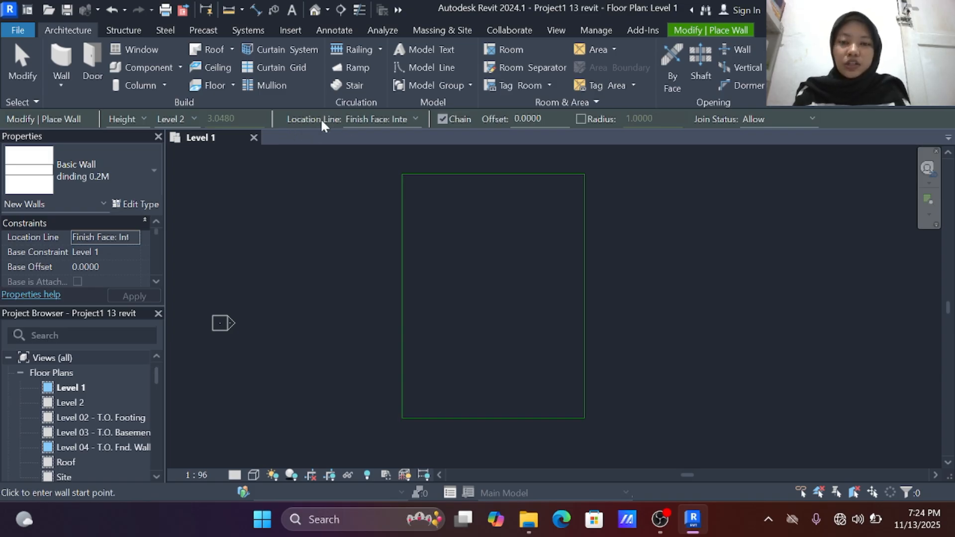
Set the wall location line to Finish Face: Interior and draw two connected slanted sample walls above the rectangle's upper-left corner
click(390, 117)
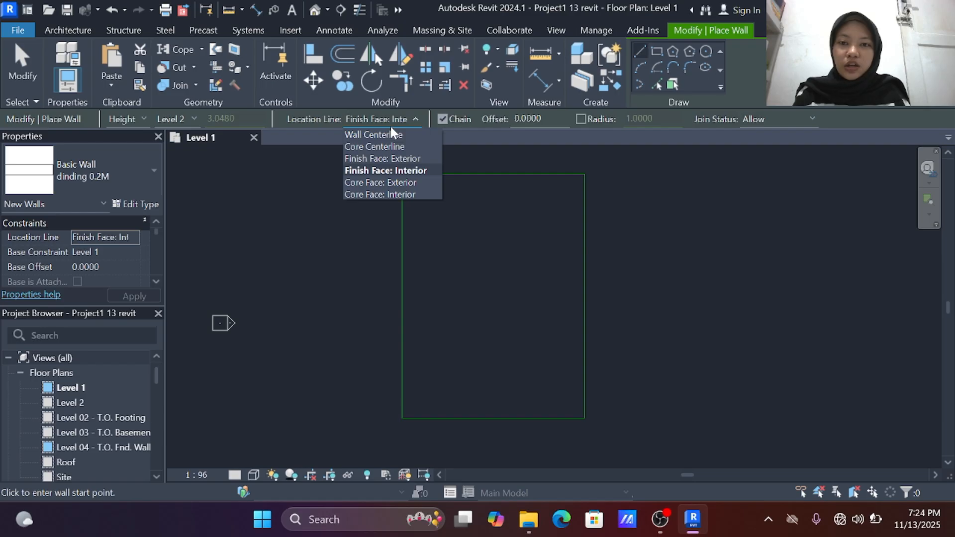
click(368, 170)
click(368, 169)
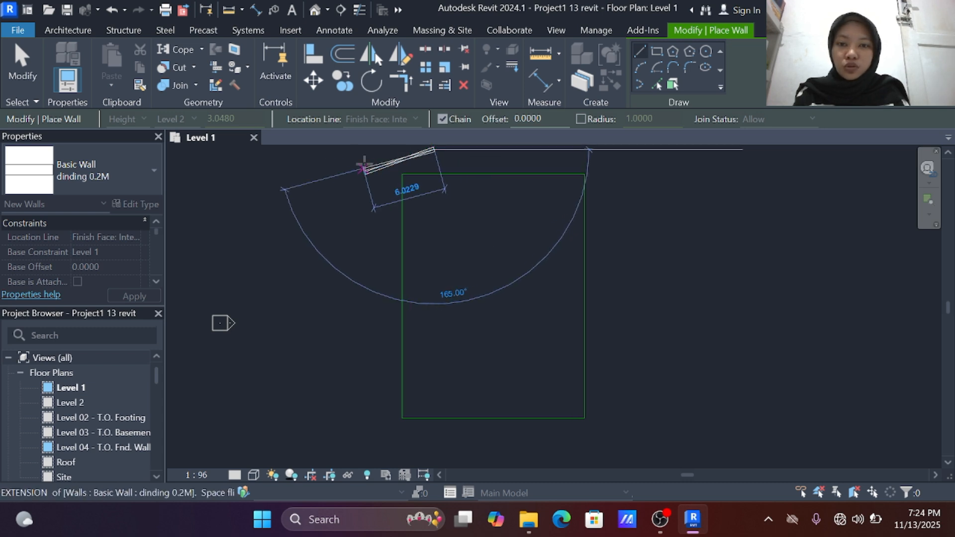
middle_drag(366, 164, 377, 221)
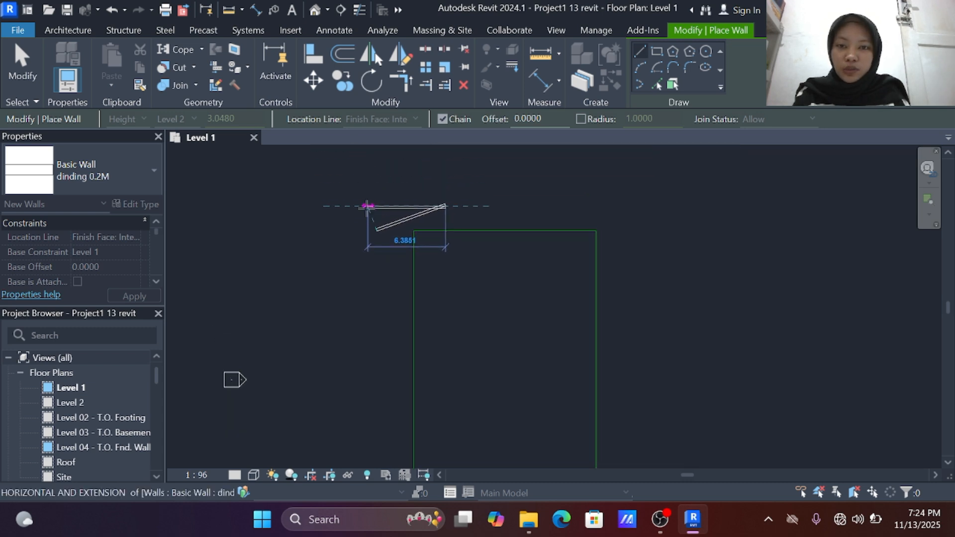
click(377, 230)
key(Escape)
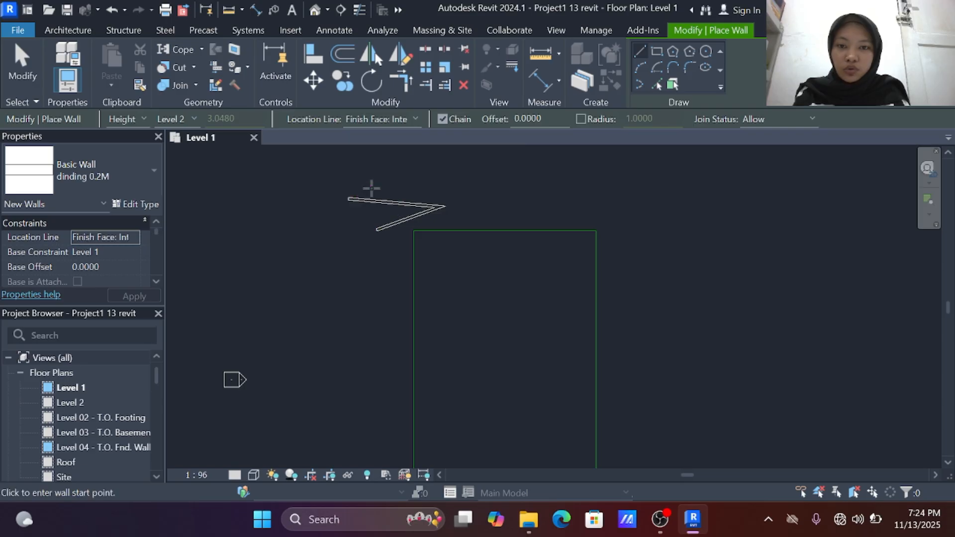
Draw a zigzag chain of three connected sample walls just above the first pair of walls
click(376, 180)
click(413, 174)
click(440, 200)
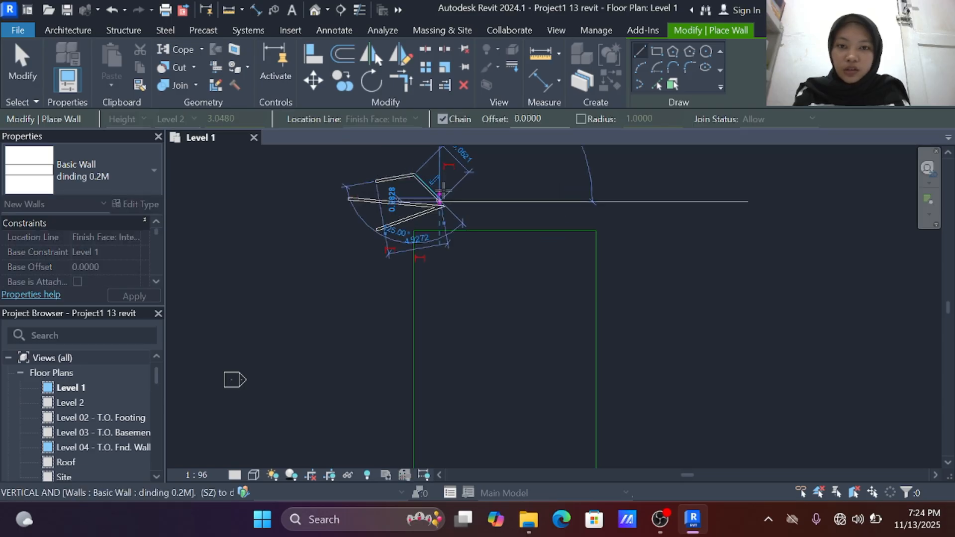
click(447, 171)
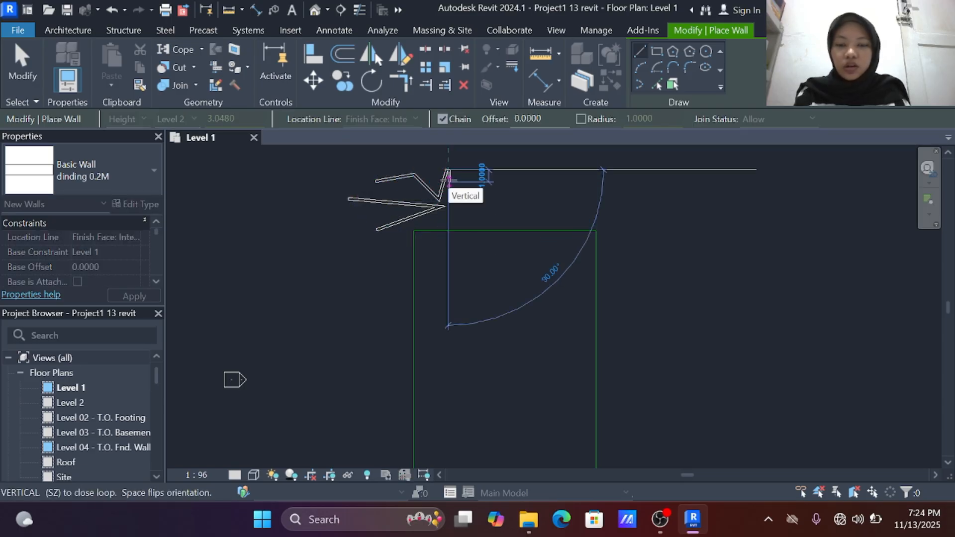
key(Escape)
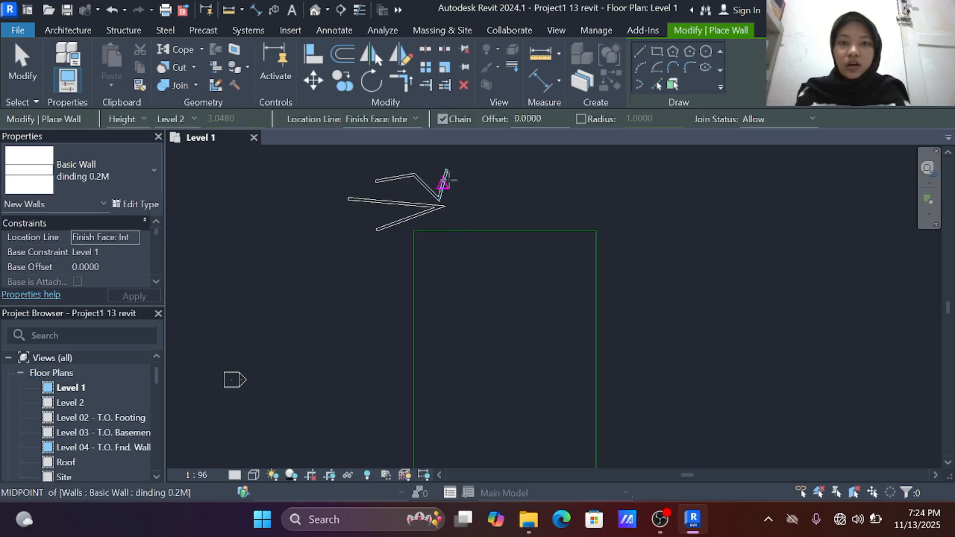
Turn off wall chaining and draw two separate slanted sample walls above the right half of the rectangle
click(442, 119)
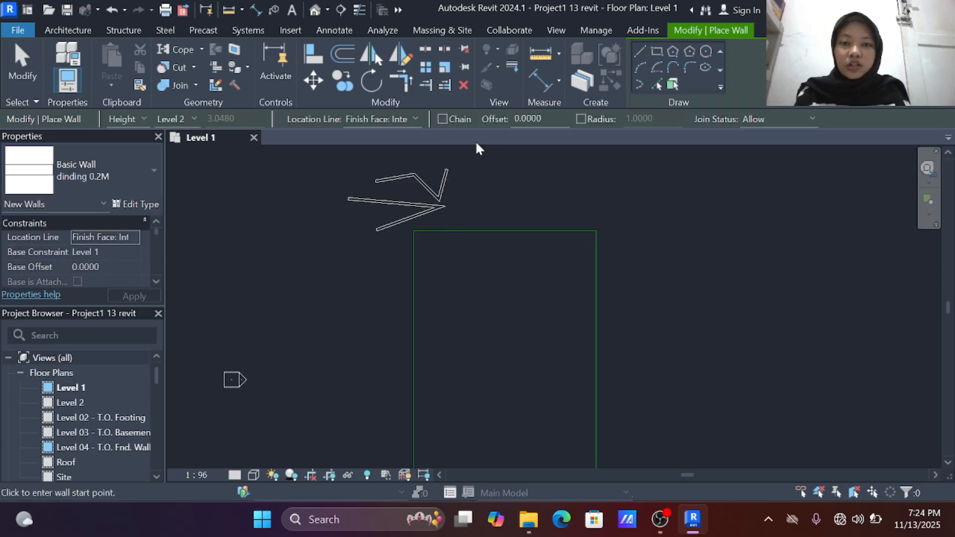
click(503, 147)
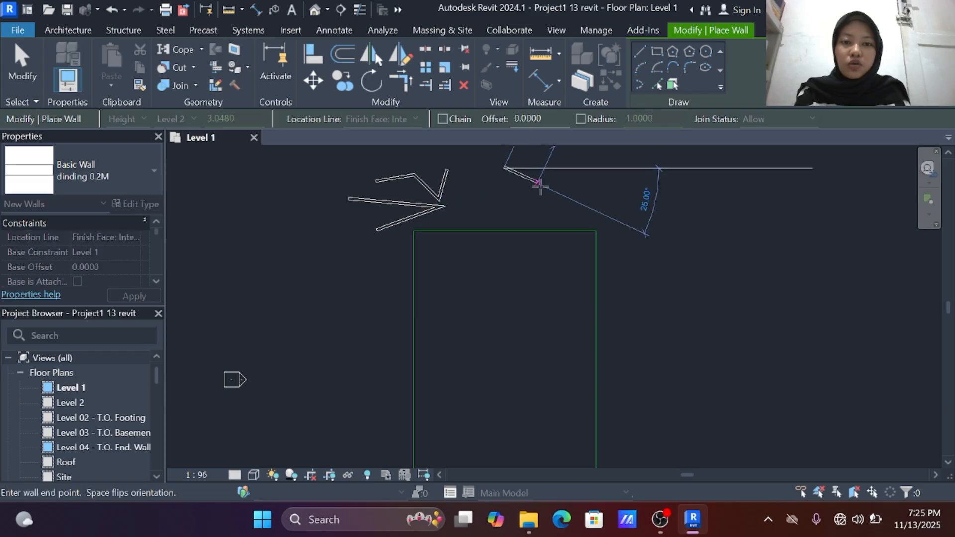
click(538, 183)
click(559, 163)
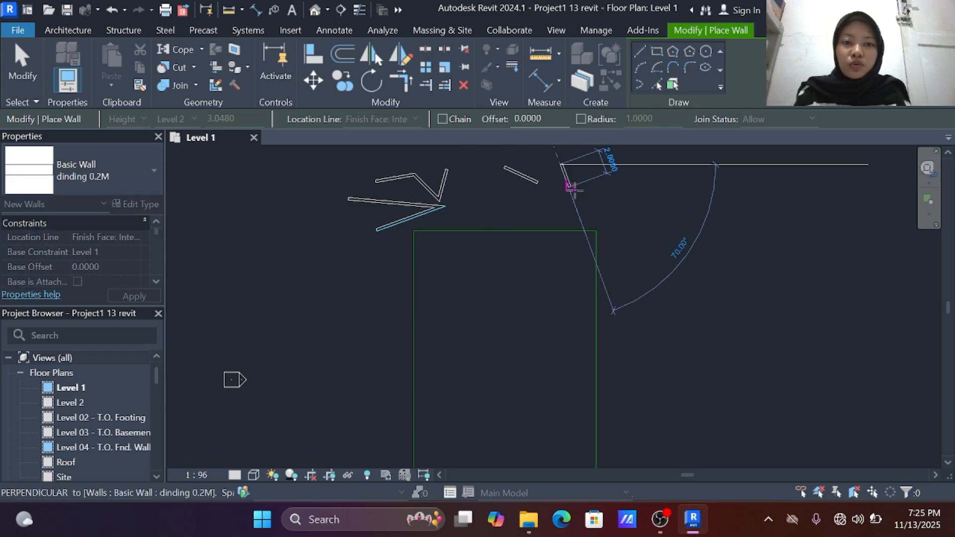
click(569, 187)
click(596, 177)
key(Escape)
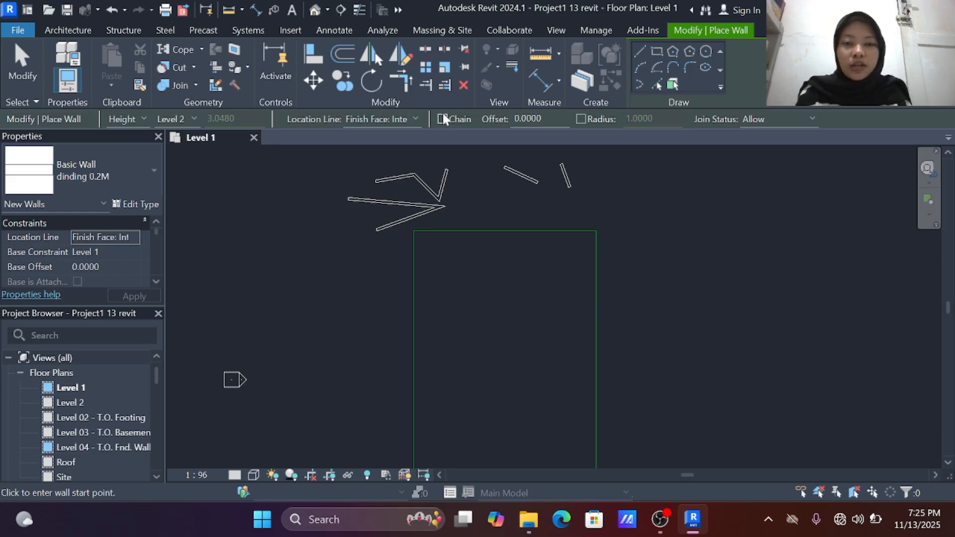
Turn wall chaining back on and leave the wall command without placing another wall
click(443, 118)
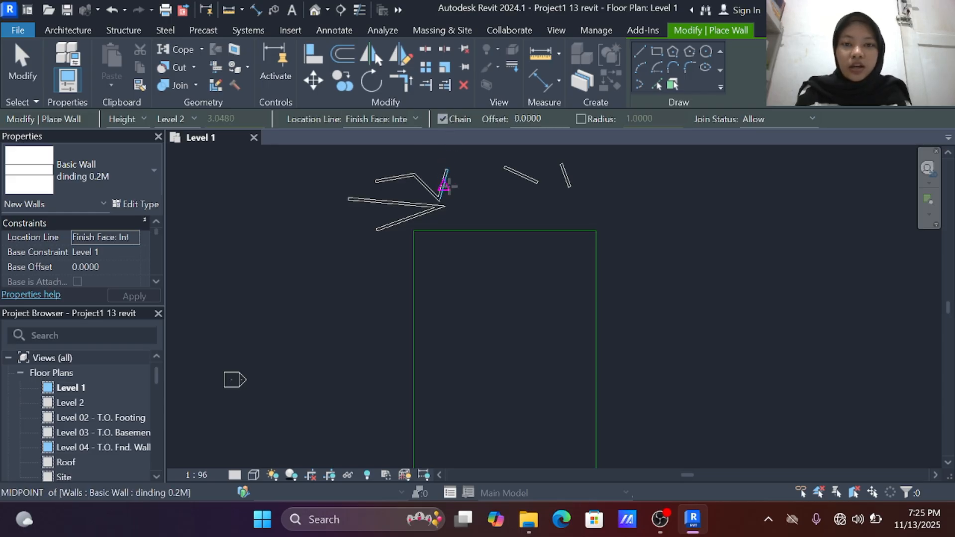
click(441, 183)
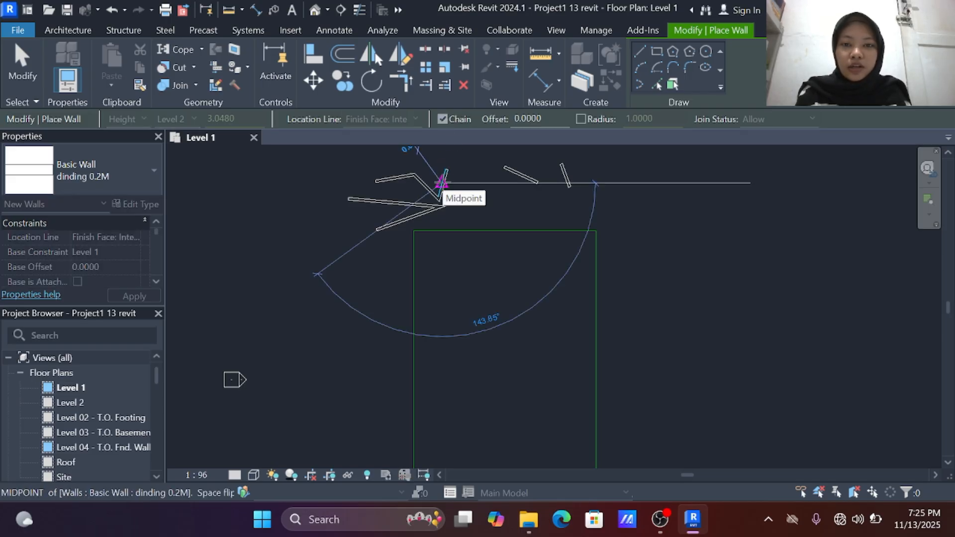
key(Escape)
key(Escape)
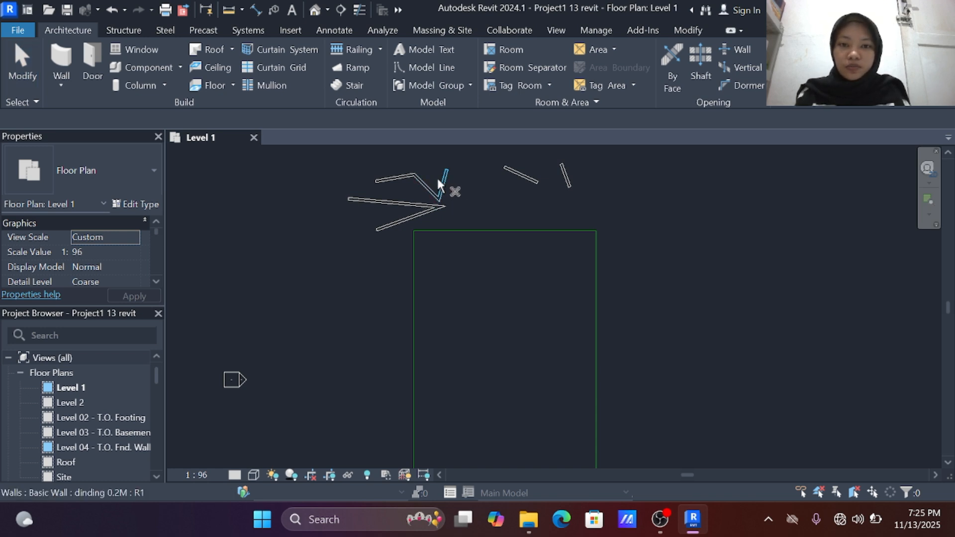
Delete all the sample walls above the rectangle, keeping only the model-line rectangle
click(437, 180)
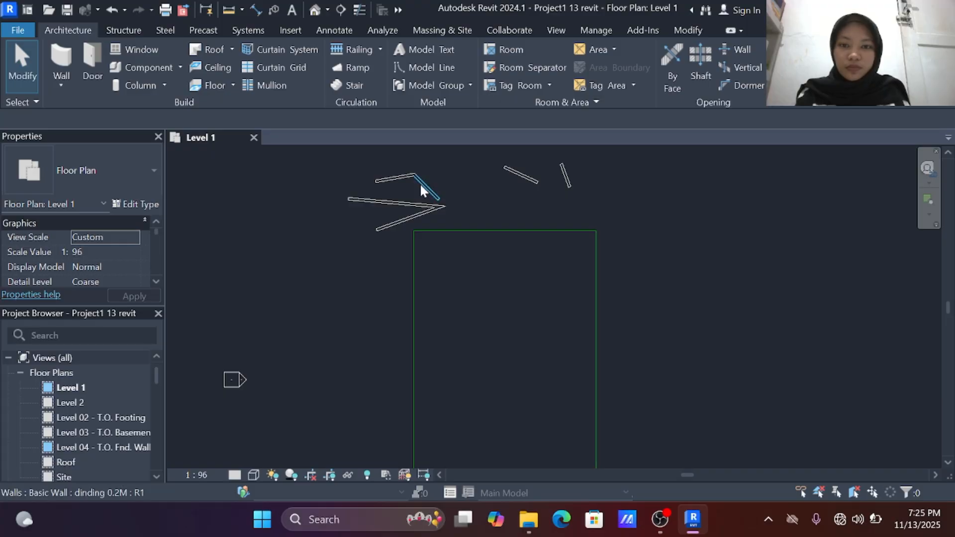
click(421, 178)
key(Delete)
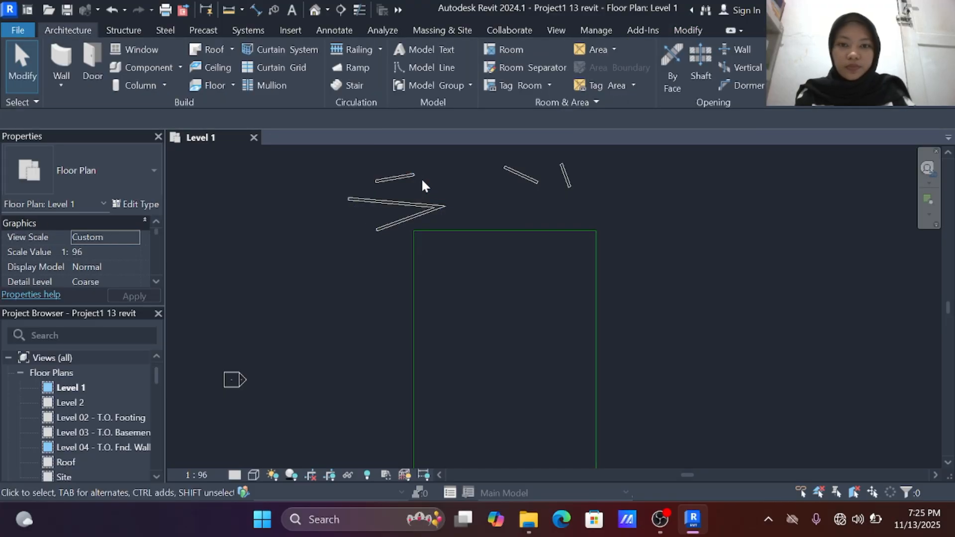
click(423, 208)
key(Delete)
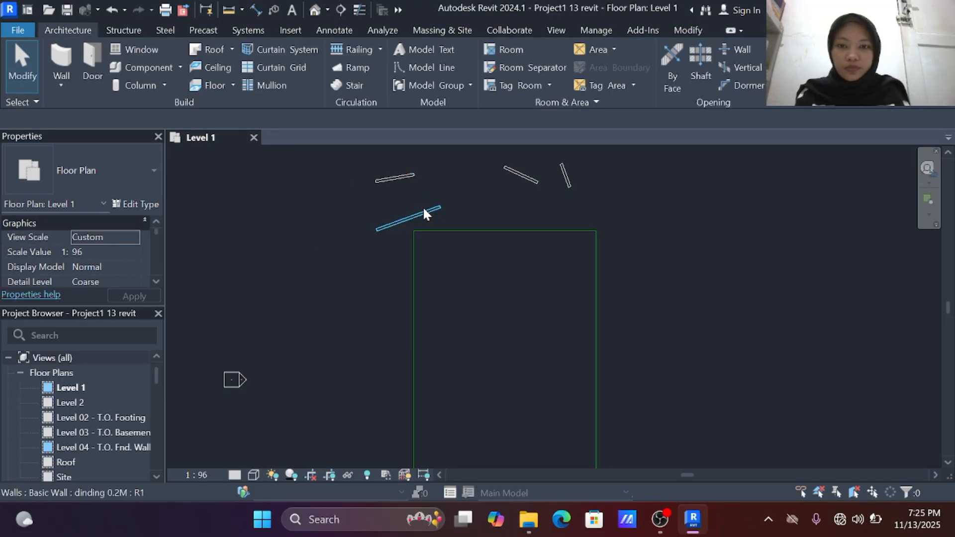
click(422, 209)
key(Delete)
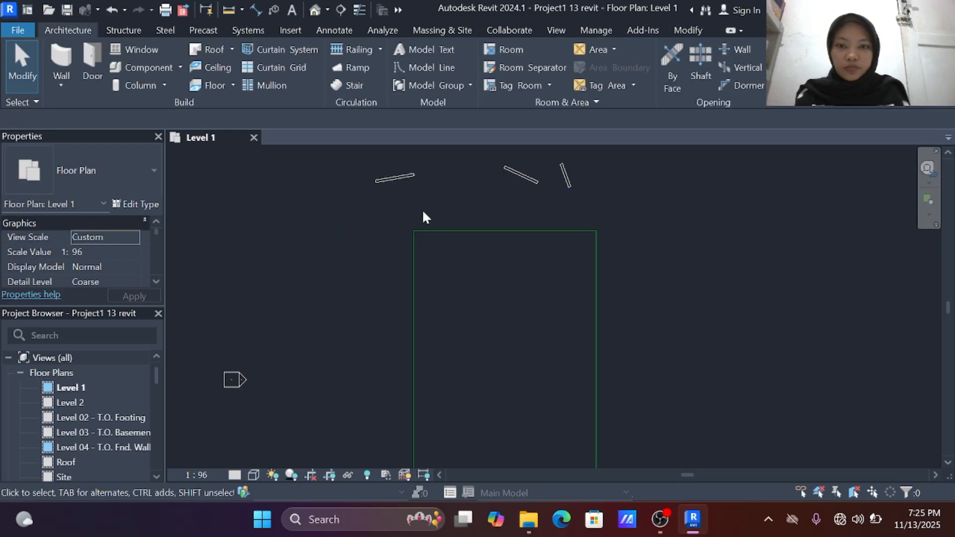
click(394, 178)
key(Delete)
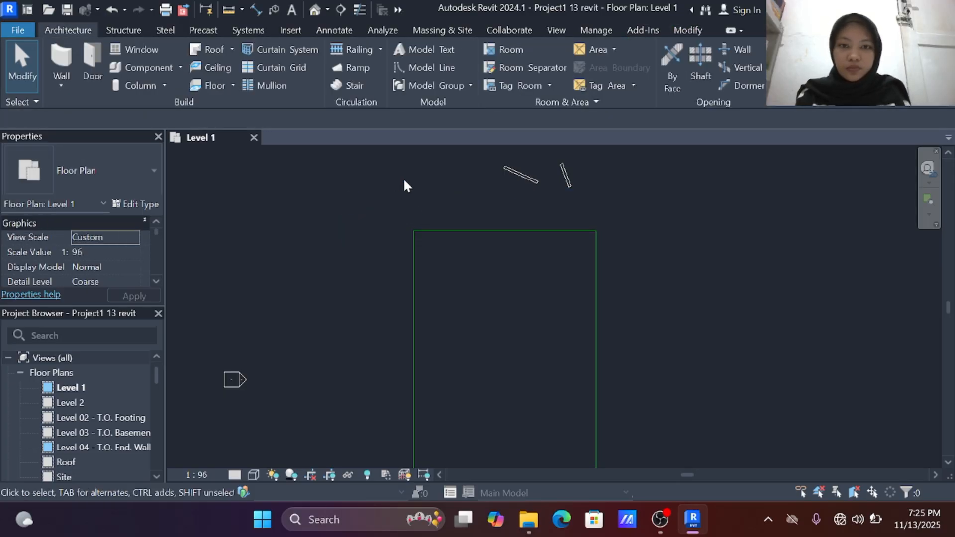
click(509, 168)
key(Delete)
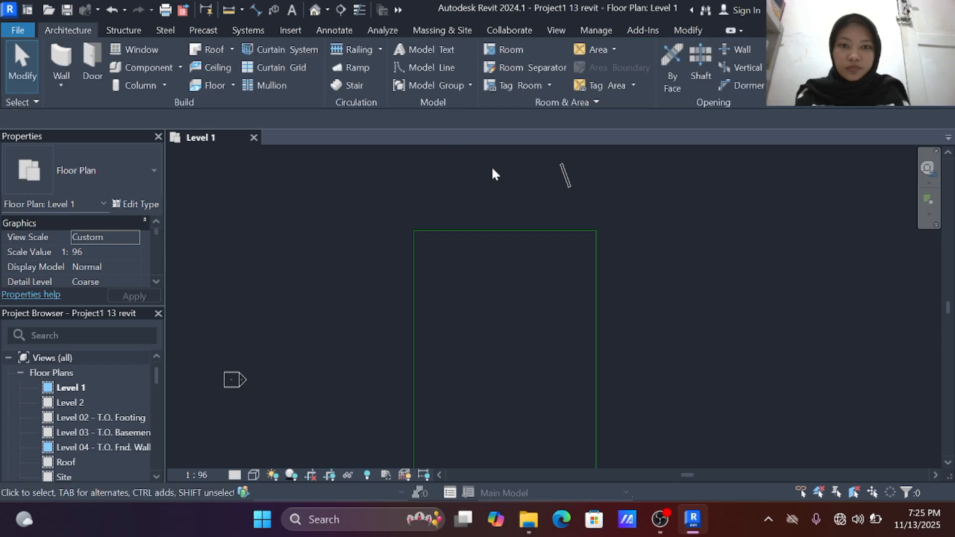
click(560, 174)
key(Delete)
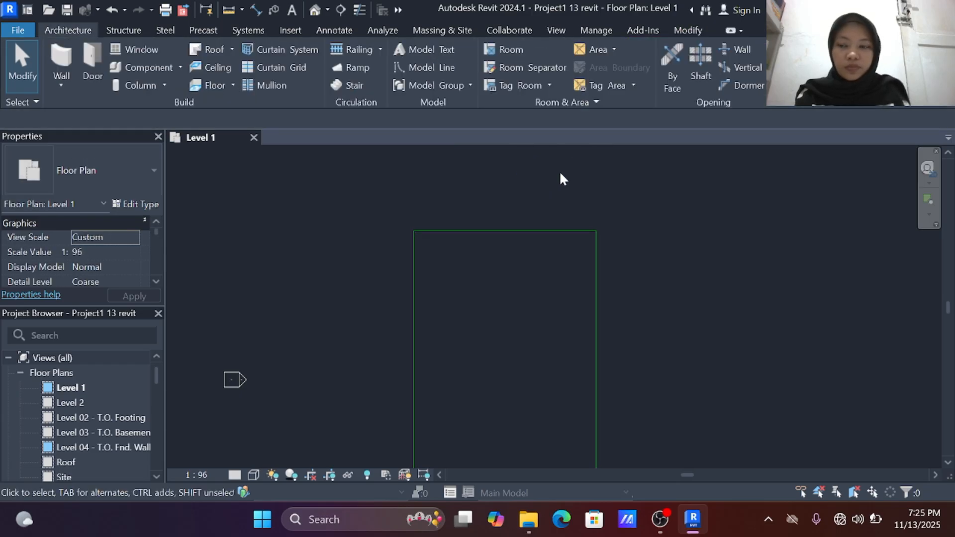
middle_drag(475, 266, 453, 212)
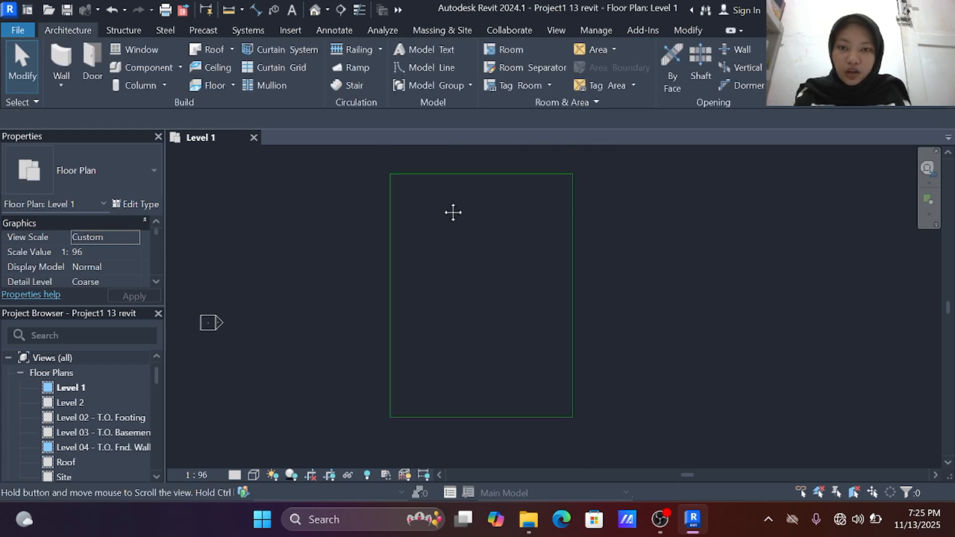
scroll(391, 184, up, 2)
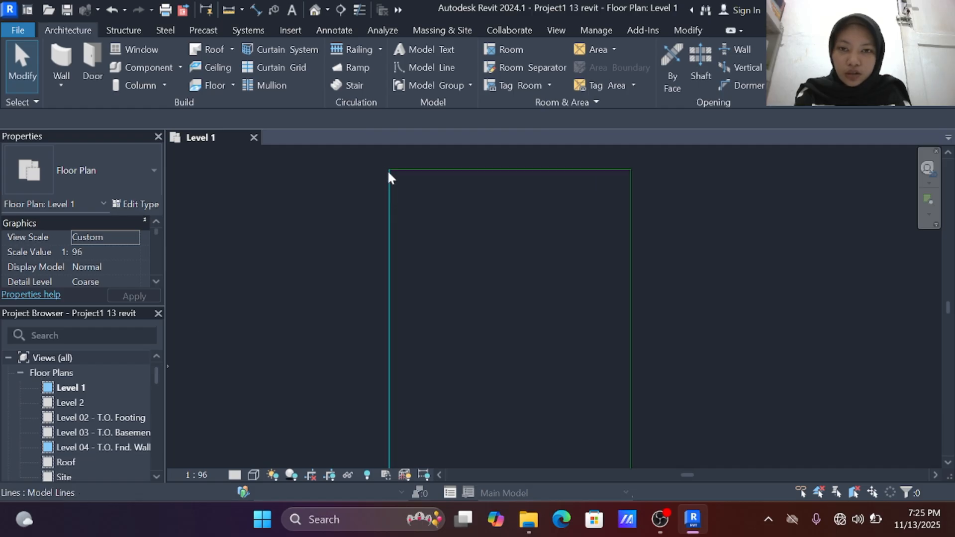
click(389, 173)
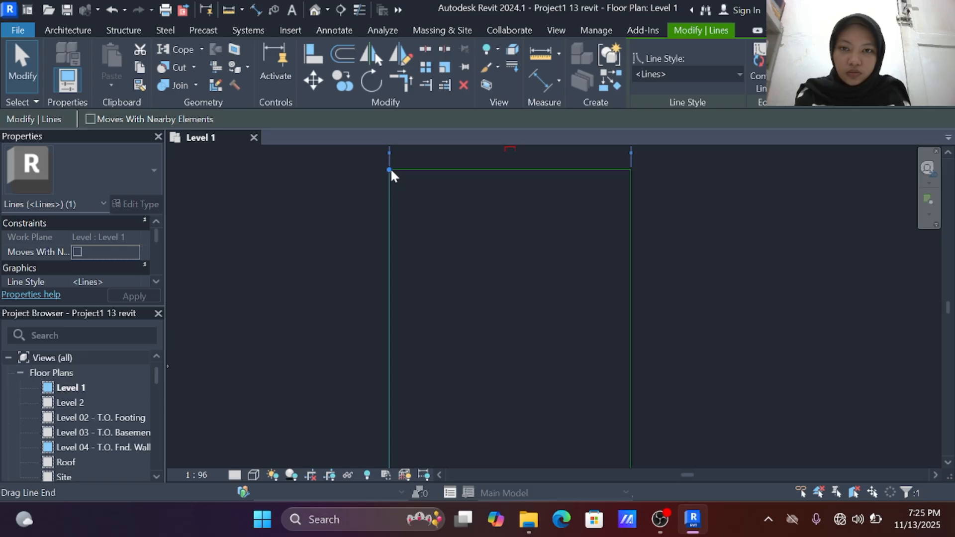
key(Escape)
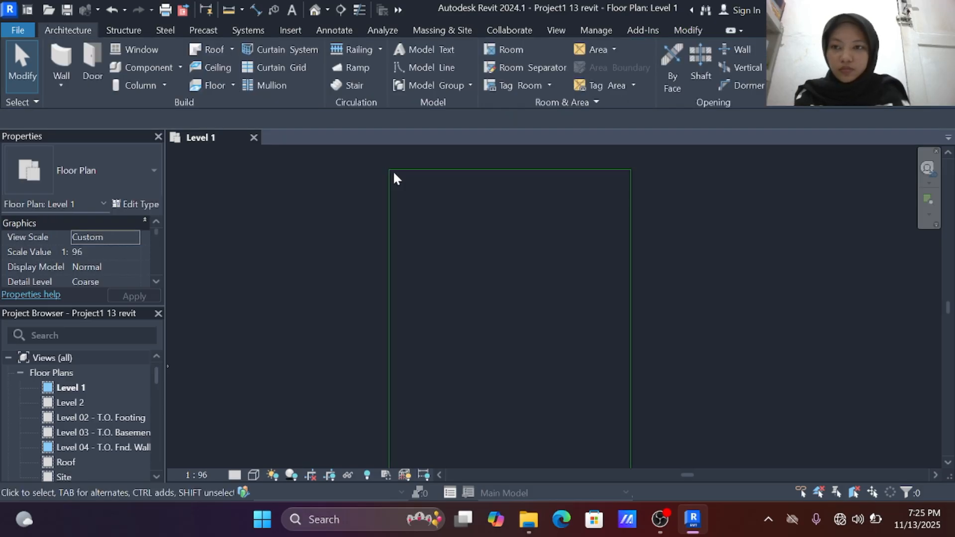
click(127, 202)
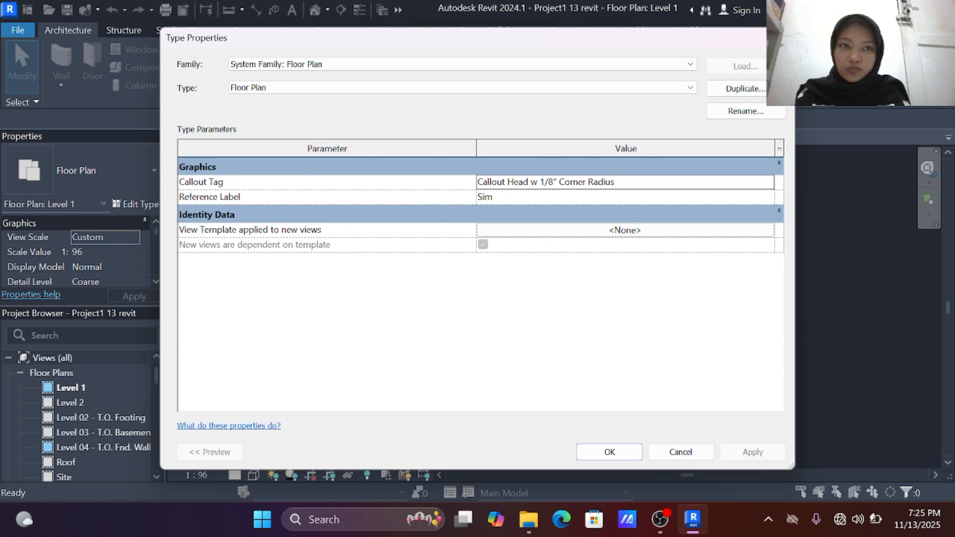
click(782, 38)
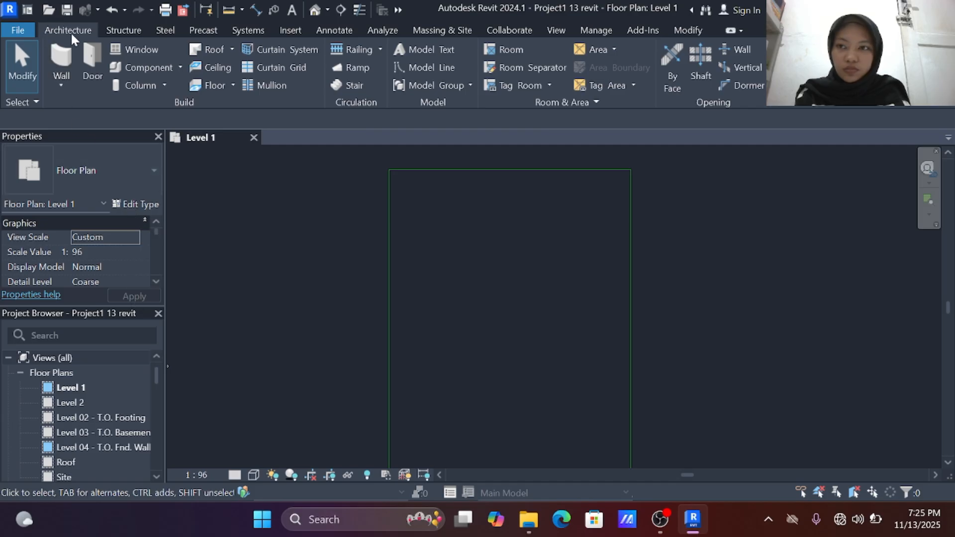
Draw a closed loop of chained dinding 0.2M walls along the four sides of the model-line rectangle, starting at its upper-left corner
click(62, 60)
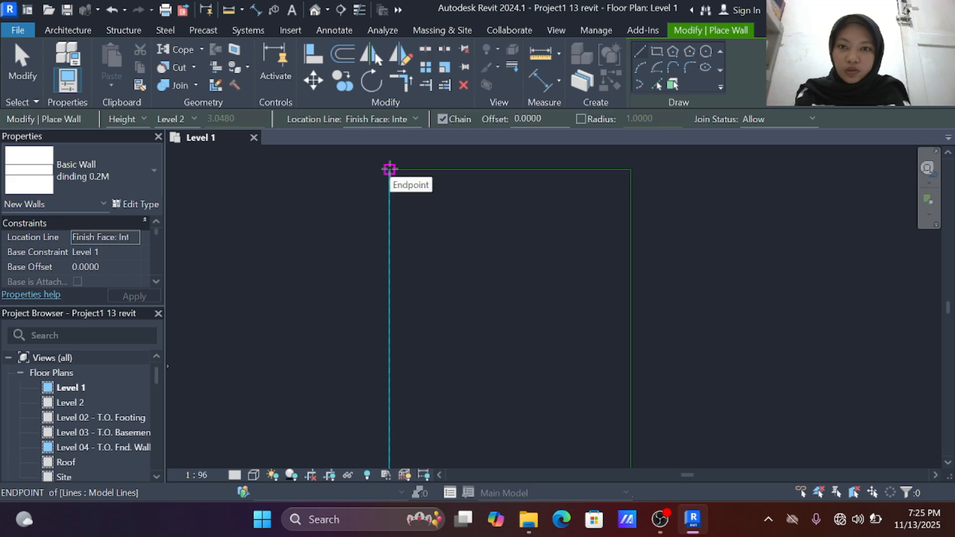
click(390, 169)
middle_drag(395, 255, 377, 162)
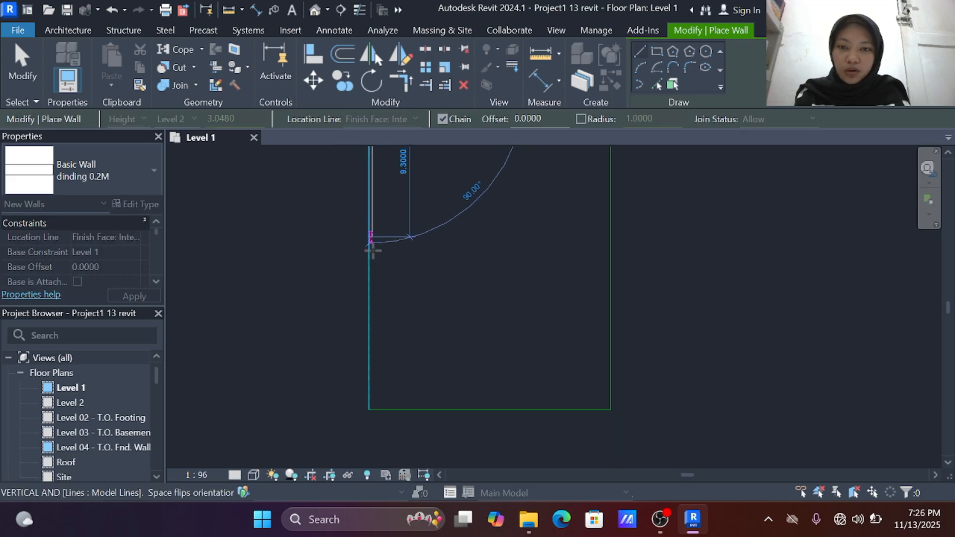
click(368, 409)
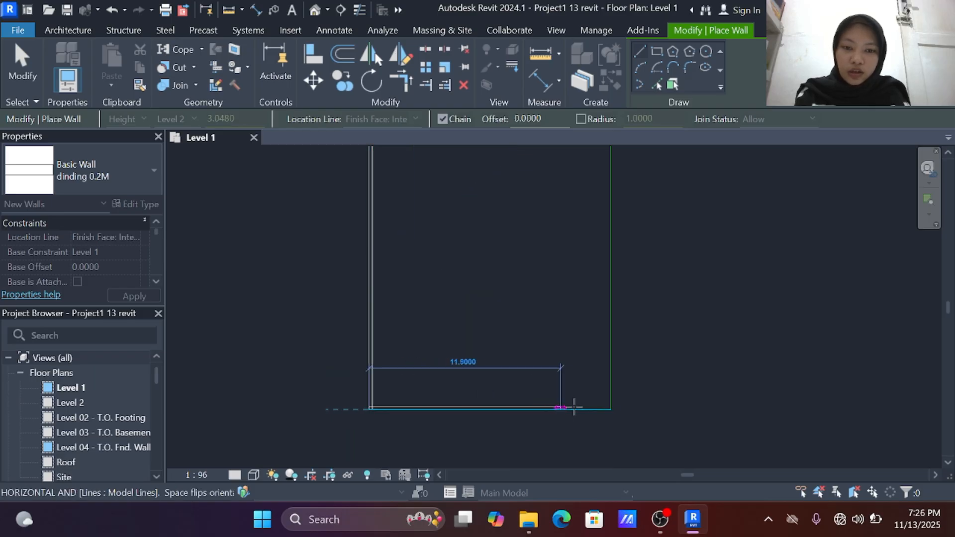
click(610, 408)
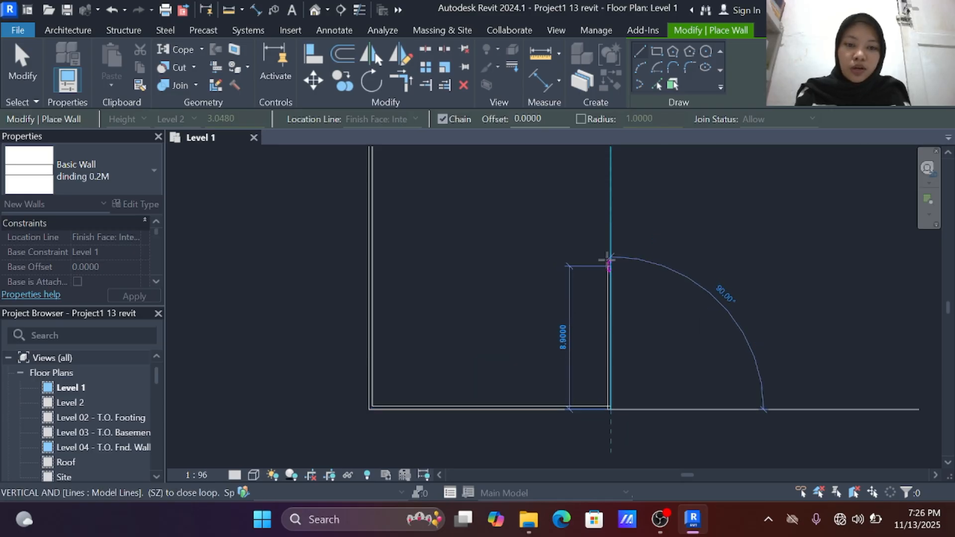
middle_drag(609, 230, 624, 341)
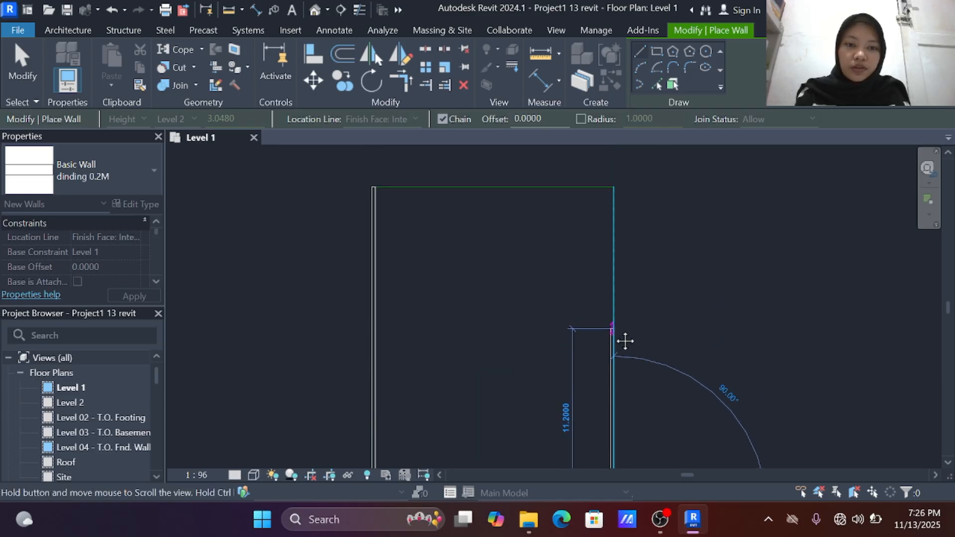
click(612, 189)
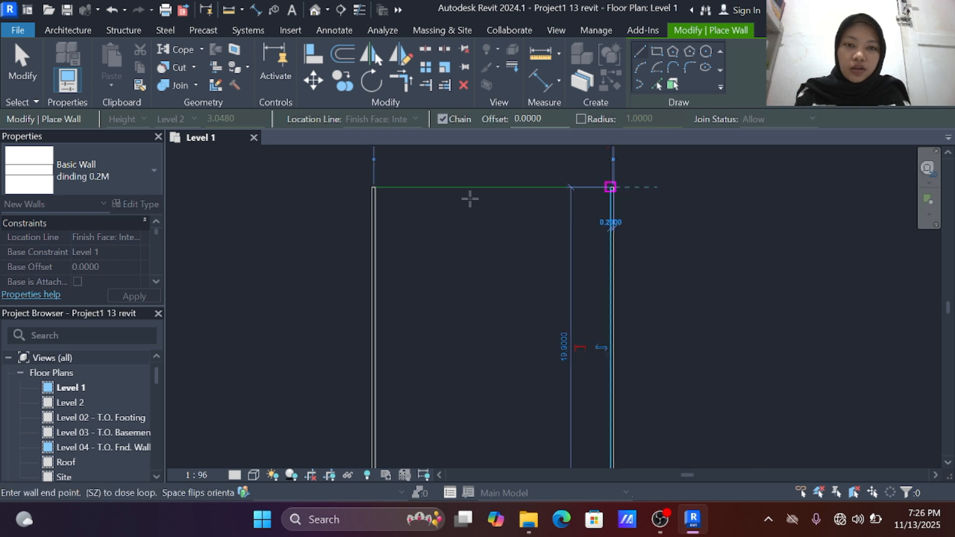
click(375, 190)
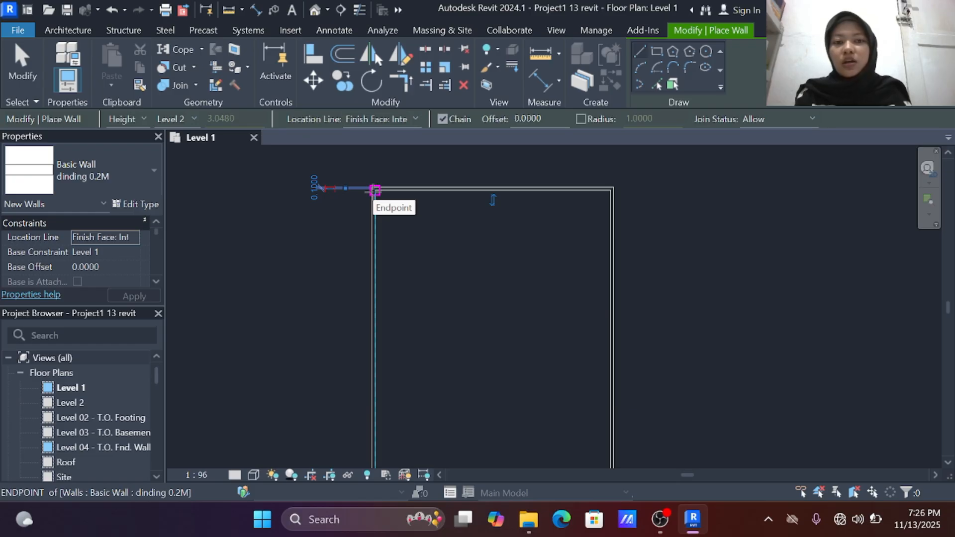
scroll(383, 171, down, 2)
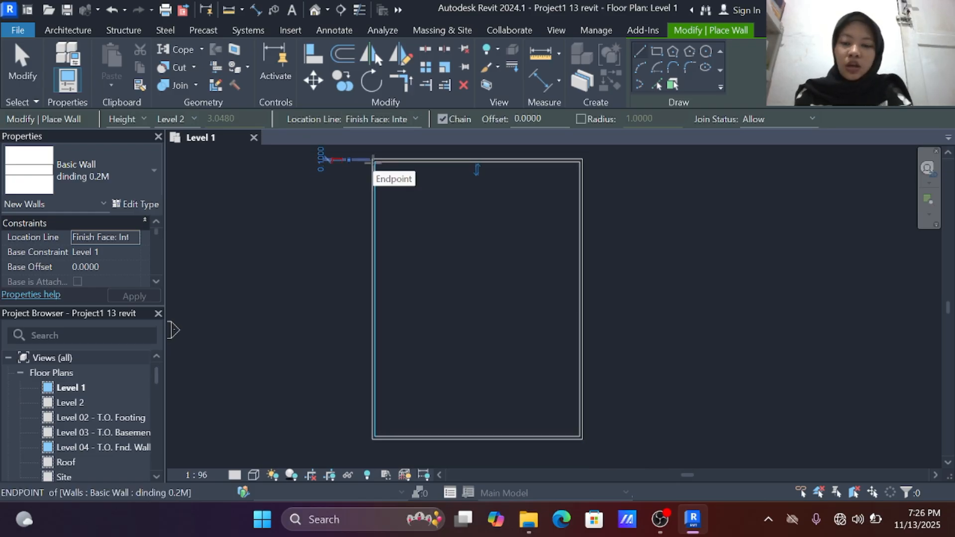
key(Escape)
key(Escape)
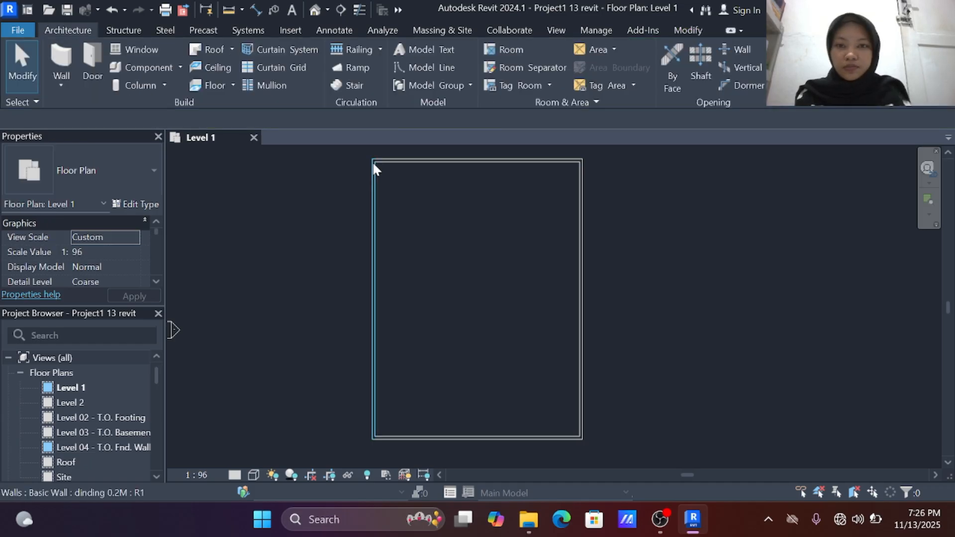
scroll(384, 238, up, 1)
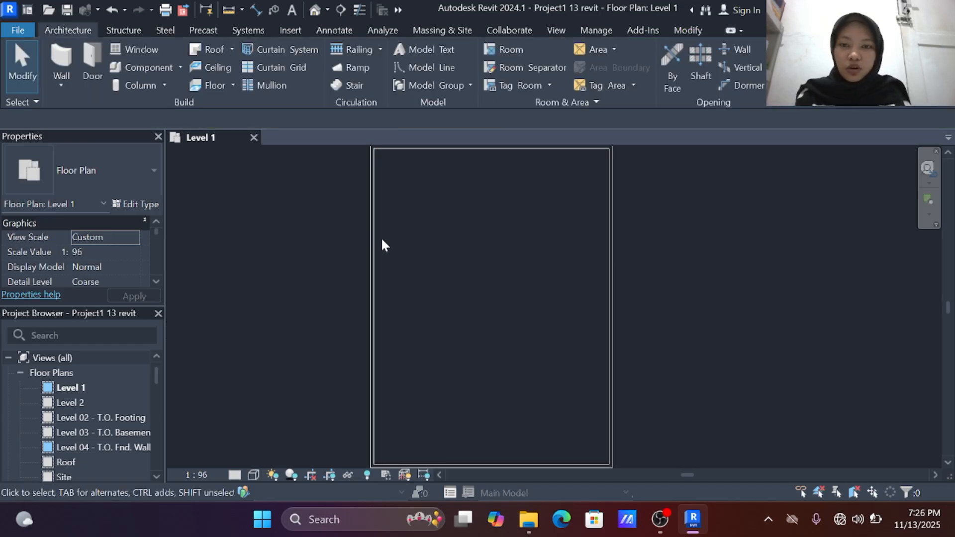
scroll(395, 241, down, 1)
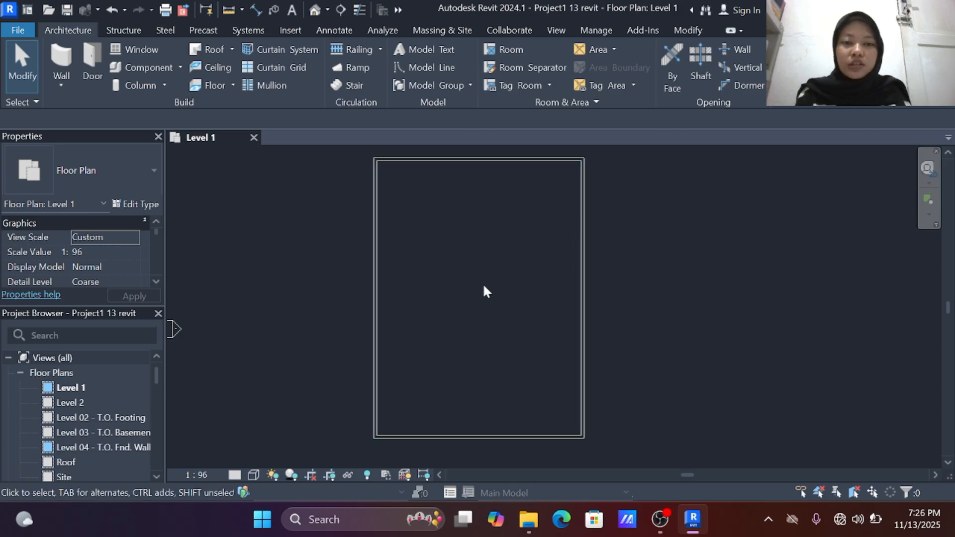
scroll(405, 156, up, 2)
scroll(389, 215, down, 2)
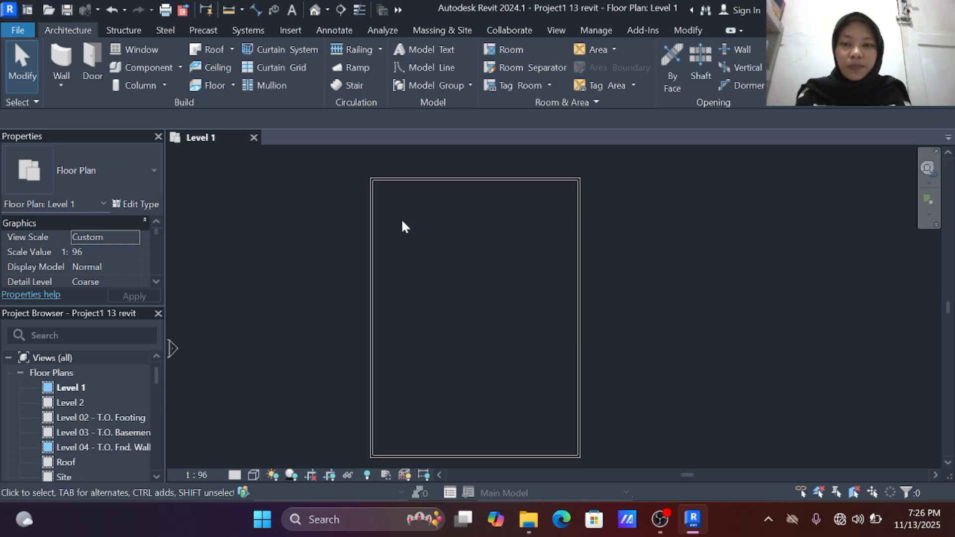
middle_drag(402, 224, 415, 261)
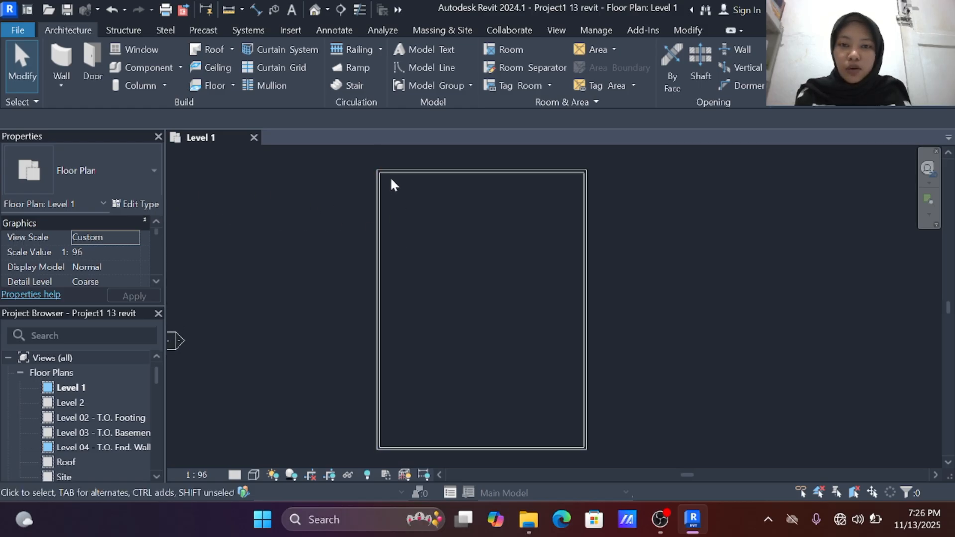
click(156, 203)
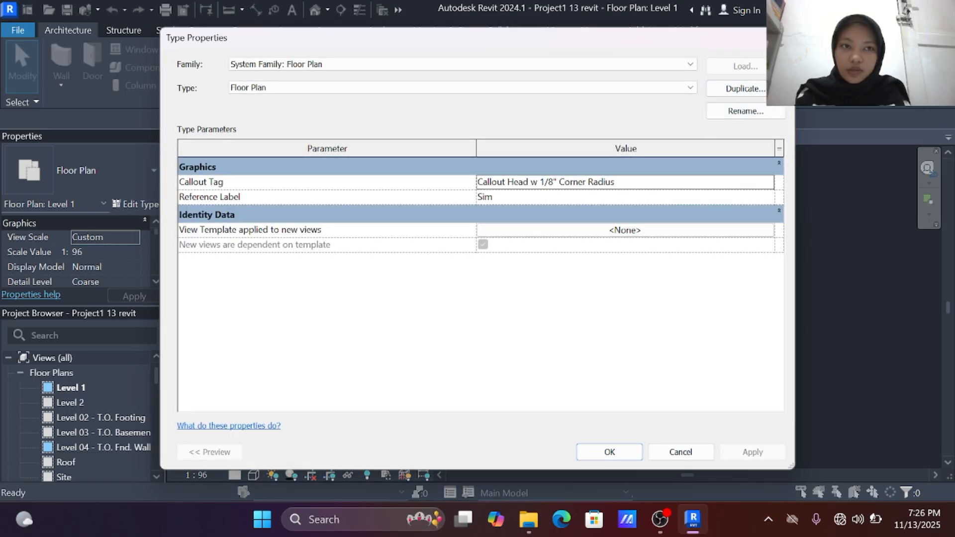
key(Escape)
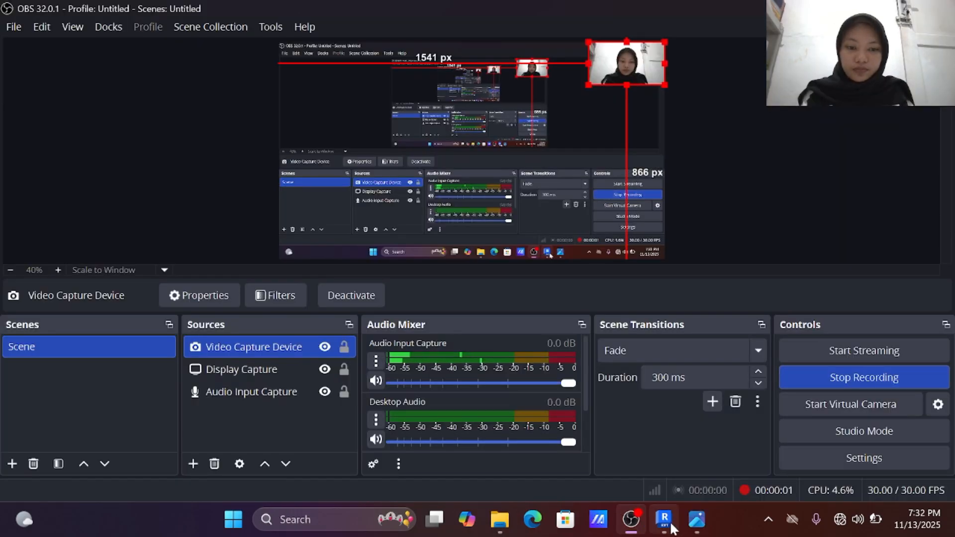
Return to Revit and draw two chained dinding 0.2M walls, 3 m and 4 m long, enclosing a room in the building's upper-left corner
mouse_move(663, 519)
click(650, 431)
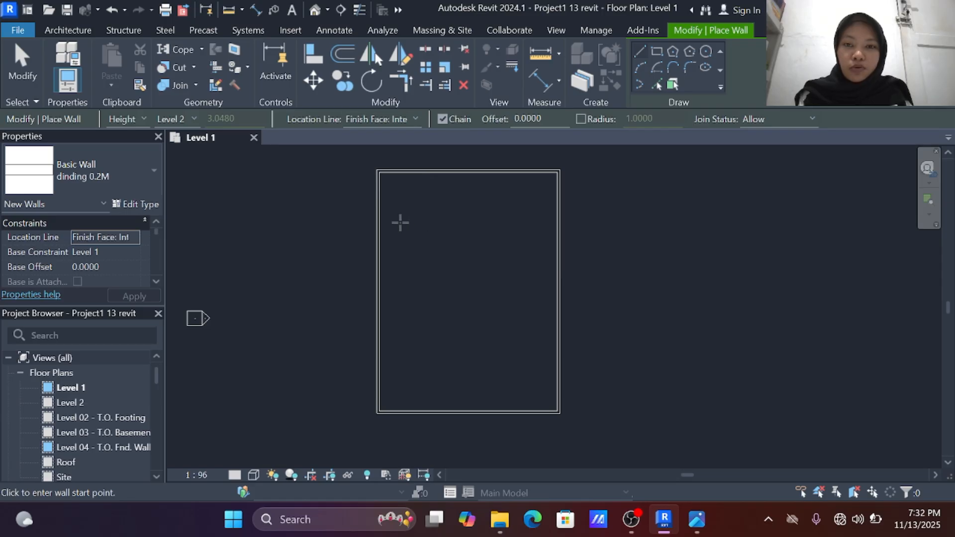
click(378, 171)
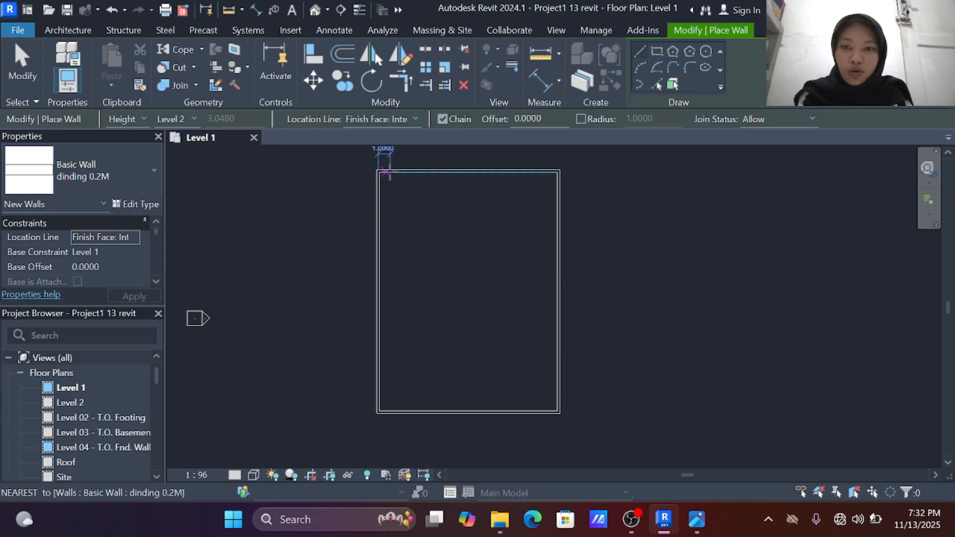
middle_drag(396, 172, 399, 199)
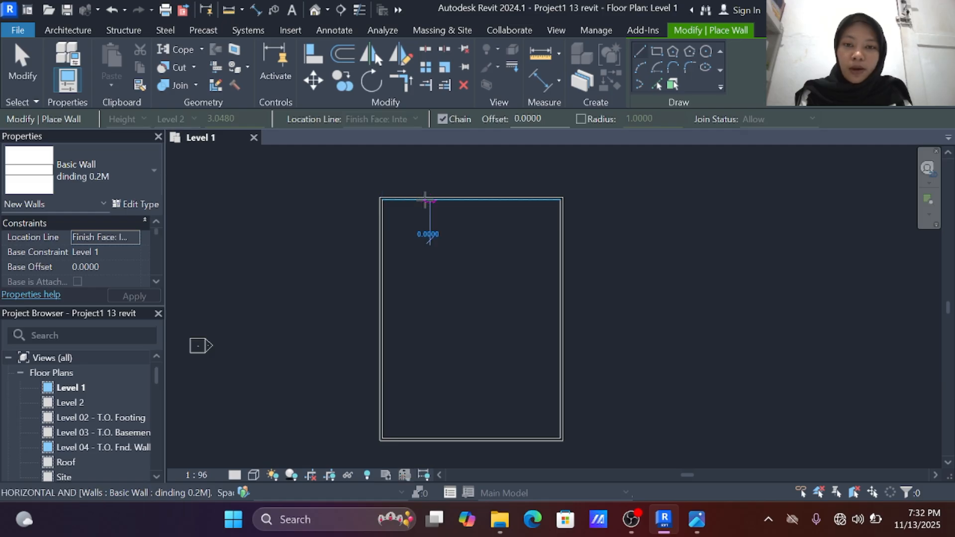
click(430, 199)
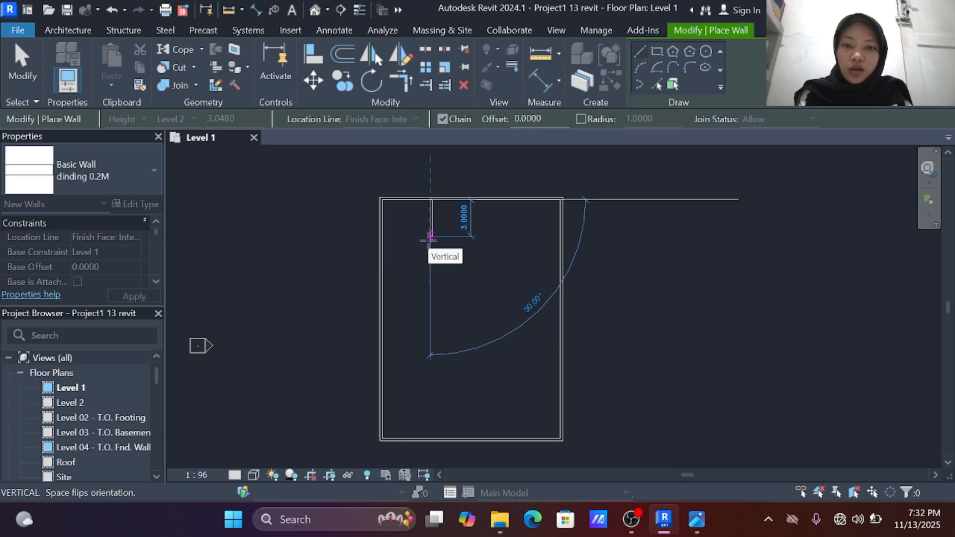
click(430, 237)
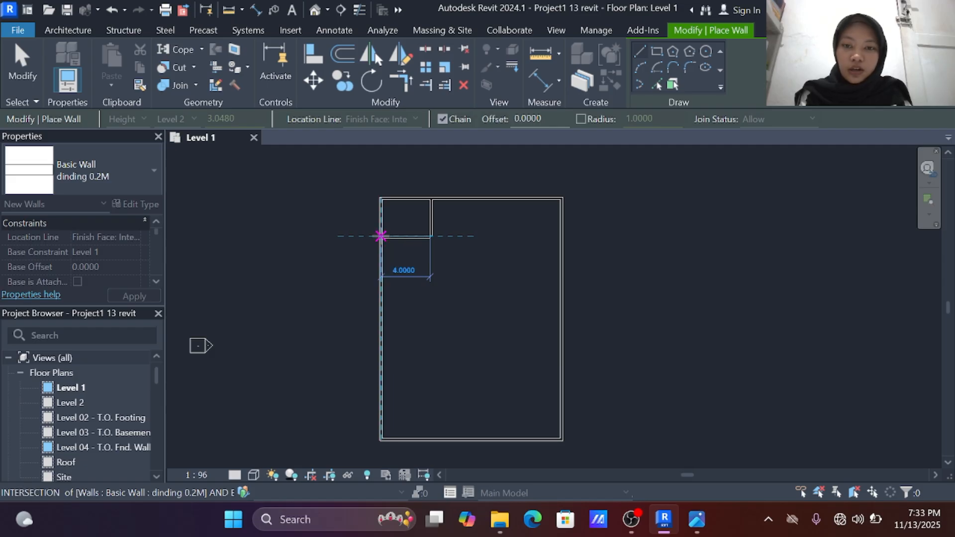
click(381, 235)
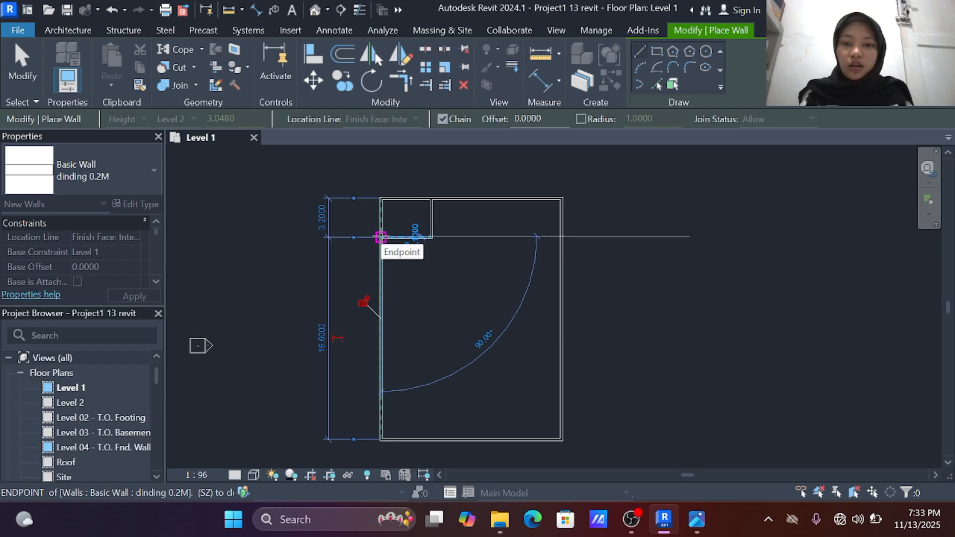
key(Escape)
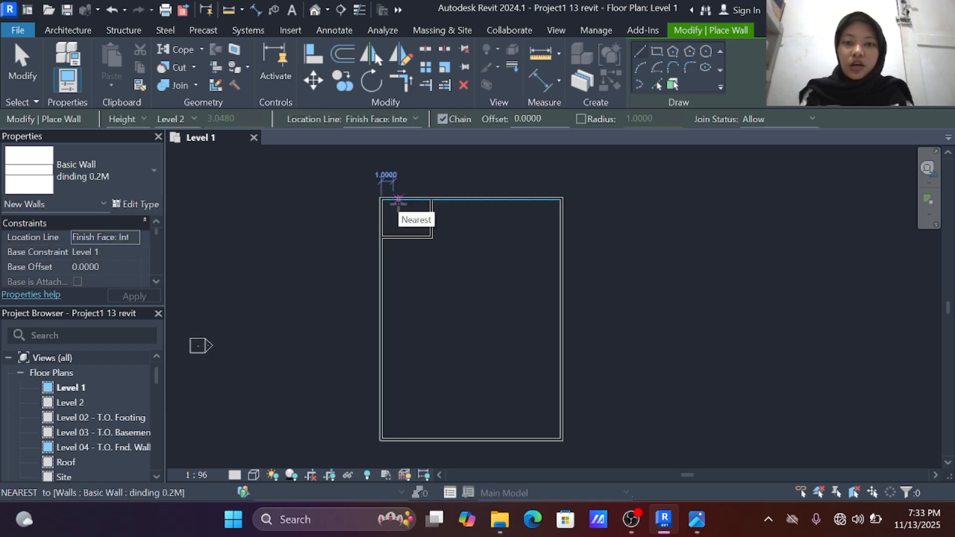
key(Escape)
scroll(412, 211, up, 4)
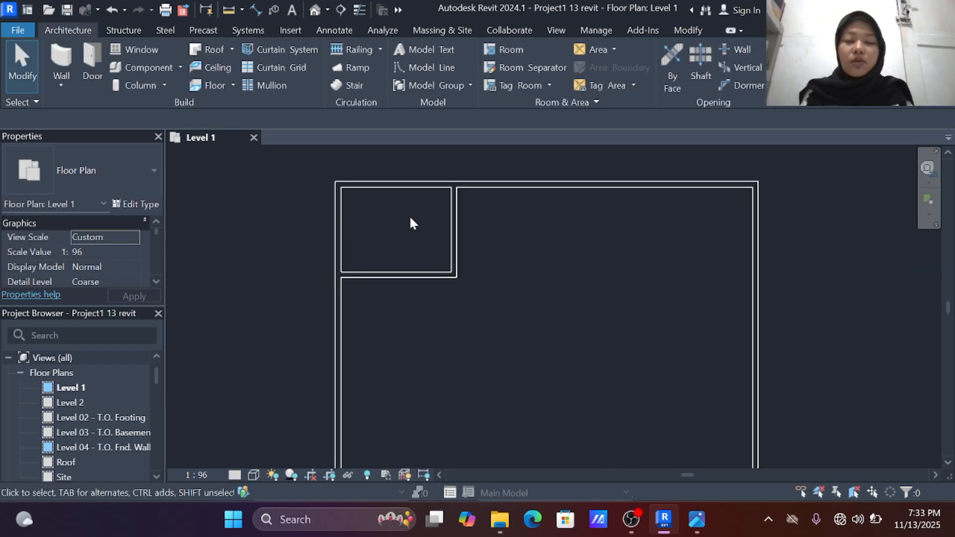
scroll(412, 224, down, 4)
mouse_move(413, 264)
middle_down()
mouse_move(412, 244)
mouse_move(407, 260)
middle_up()
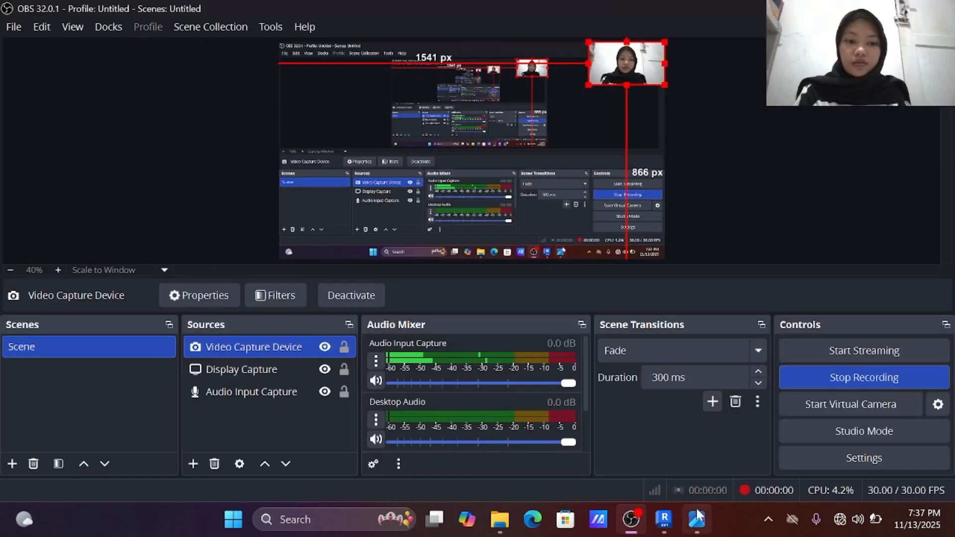
Switch to Revit and start placing a door with the Single-Flush pintu 1 m type
mouse_move(664, 517)
click(657, 478)
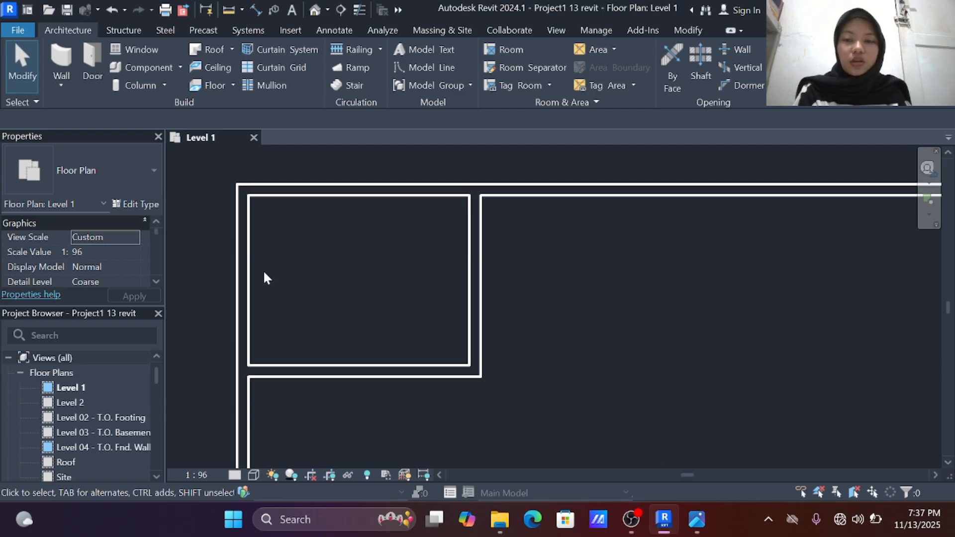
scroll(344, 280, down, 5)
mouse_move(423, 325)
middle_down()
mouse_move(437, 334)
mouse_move(456, 266)
middle_up()
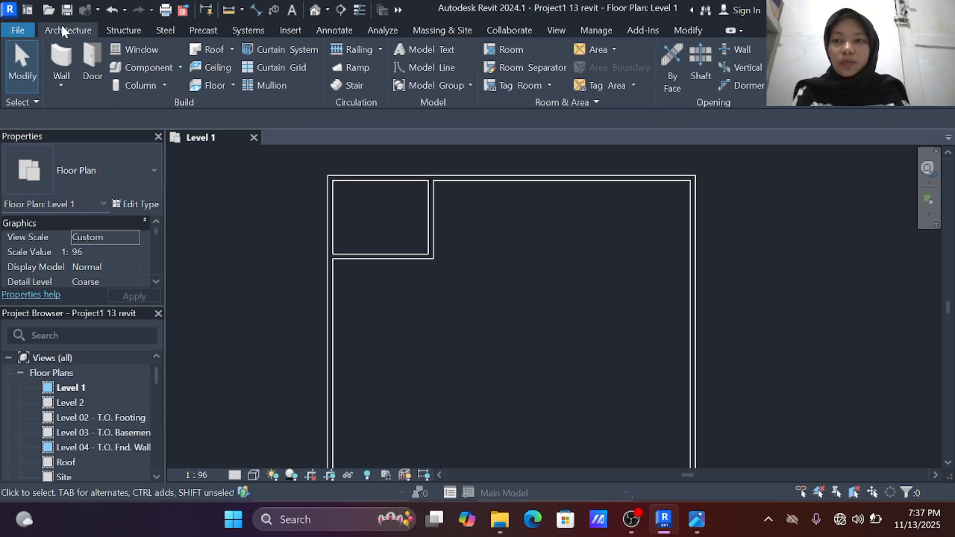
click(89, 64)
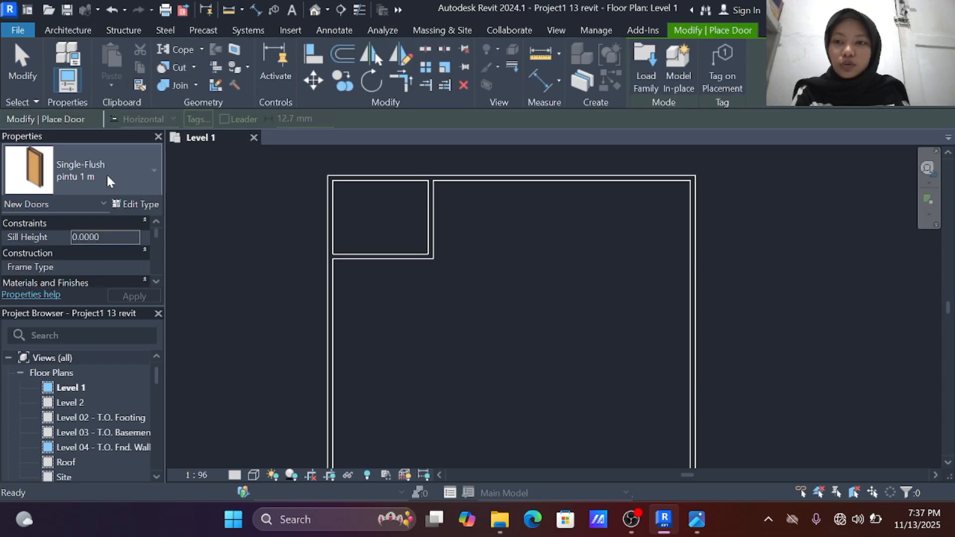
click(135, 171)
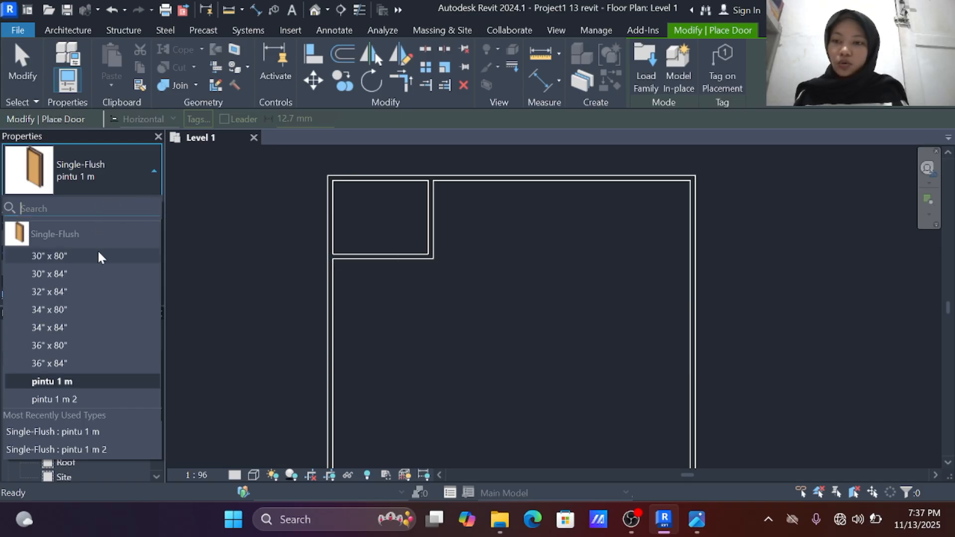
click(142, 171)
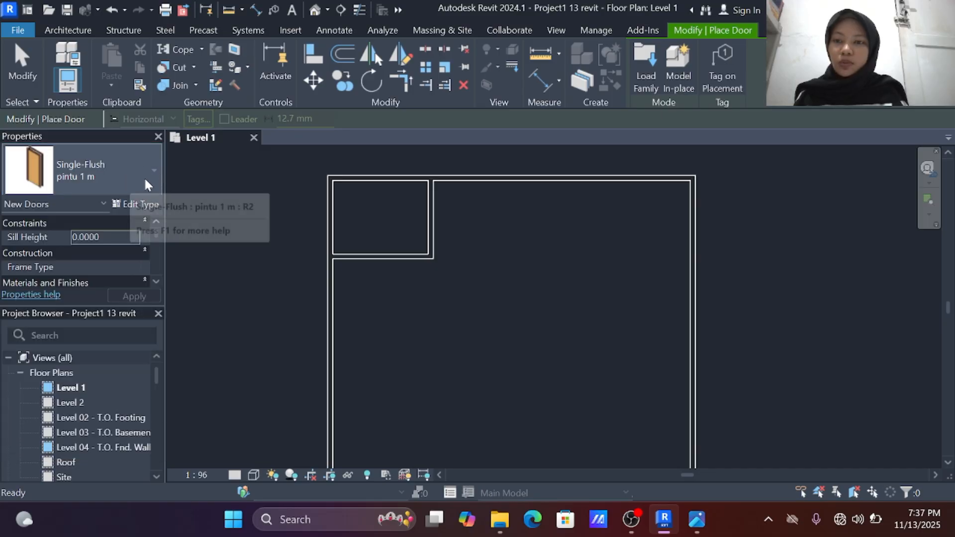
click(154, 169)
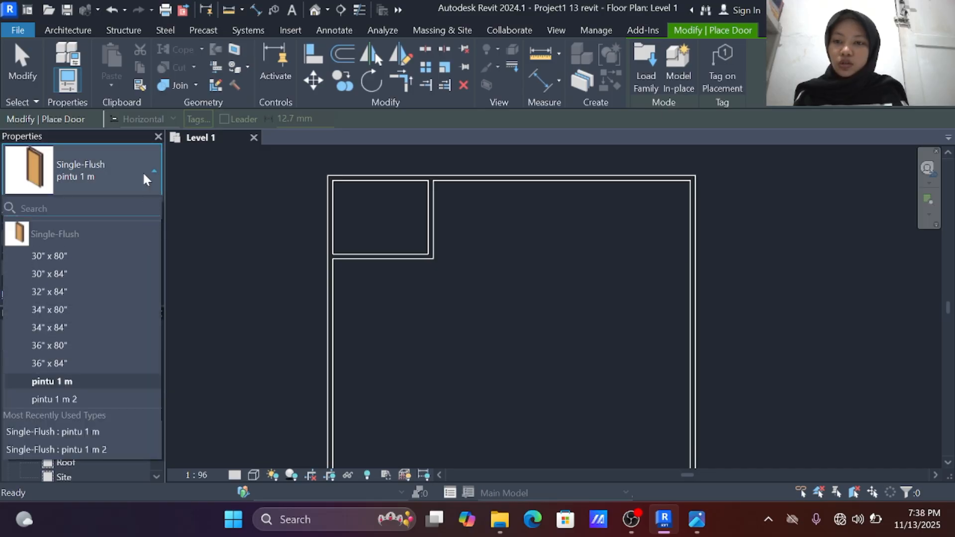
click(132, 153)
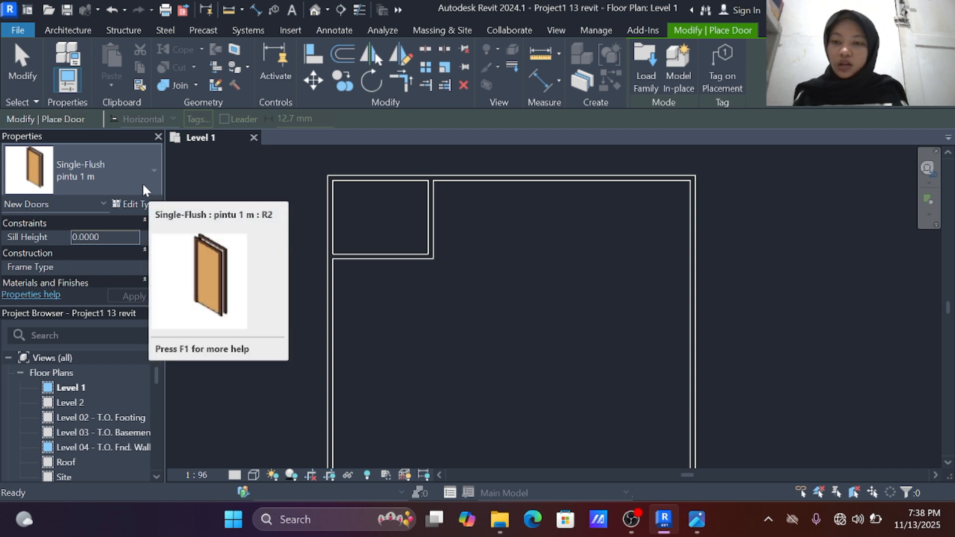
Try to duplicate the Single-Flush door type under the name pintu 1 m
click(143, 204)
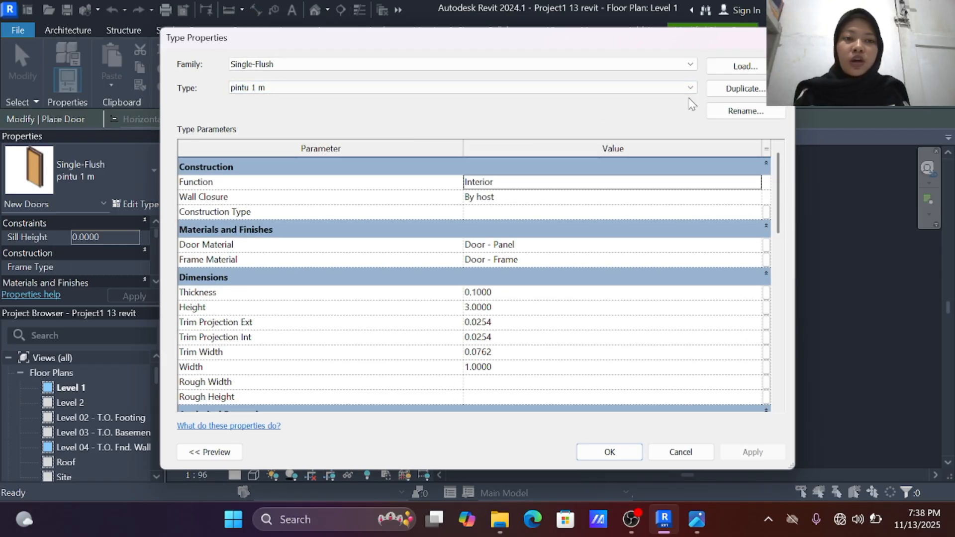
click(730, 90)
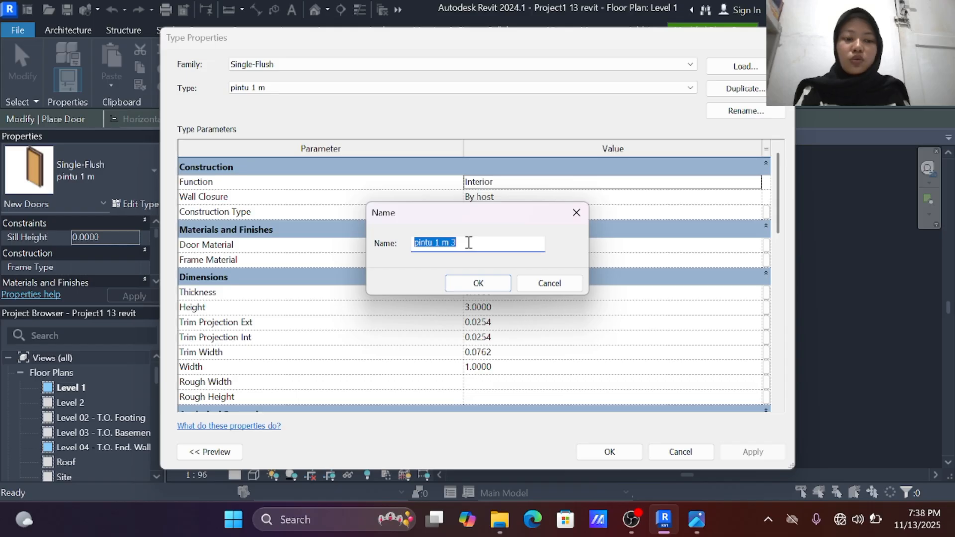
click(468, 243)
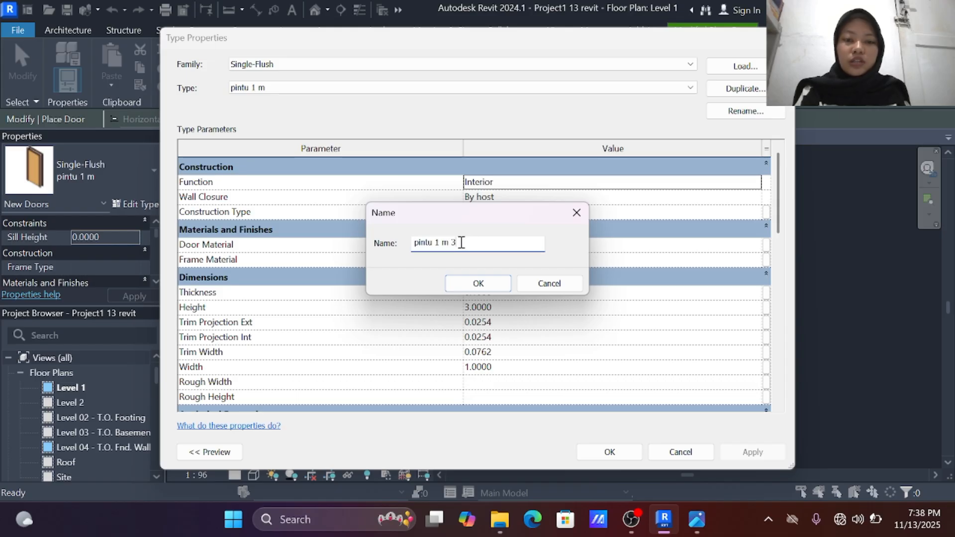
click(479, 284)
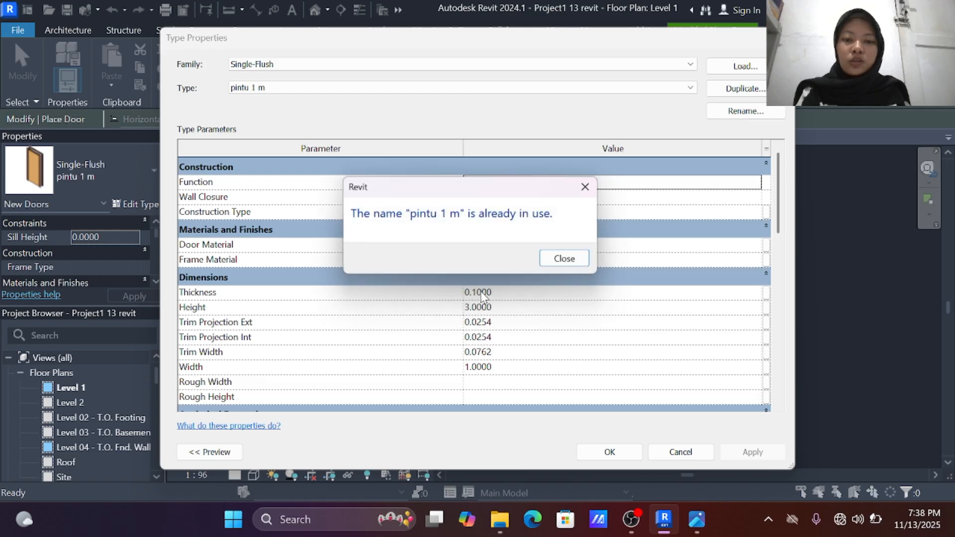
click(564, 258)
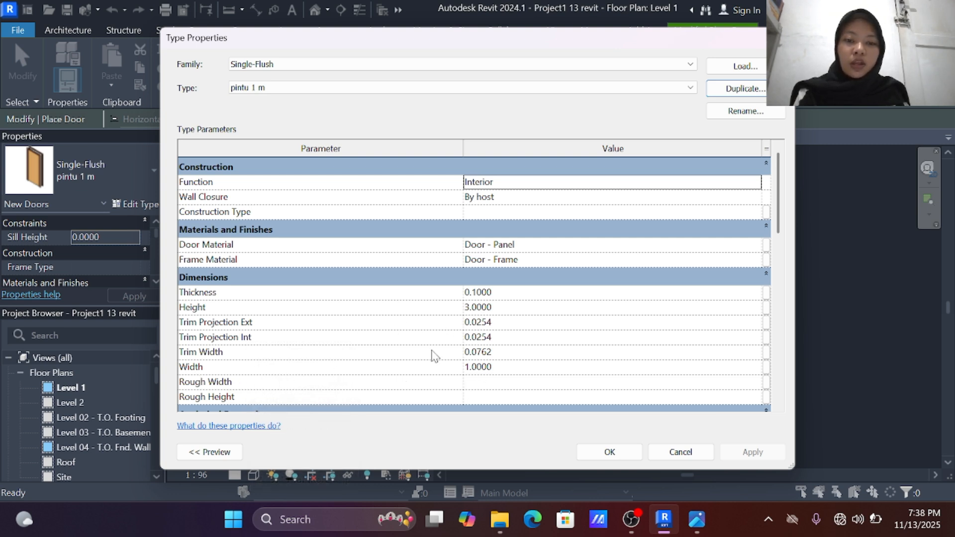
click(609, 452)
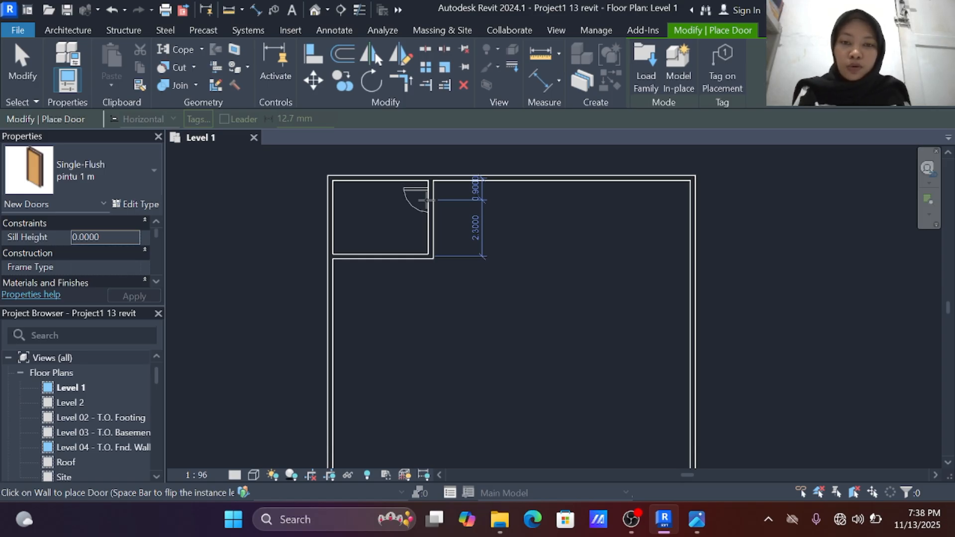
Place a pintu 1 m door in the small room's right-hand wall, 0.7 m from the upper exterior wall, swinging into the room
scroll(426, 200, up, 2)
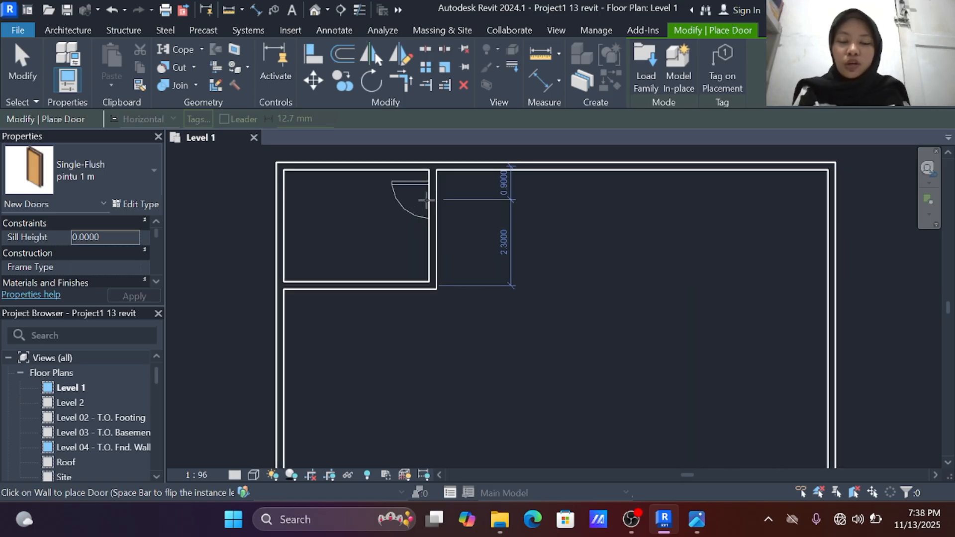
middle_drag(426, 200, 432, 238)
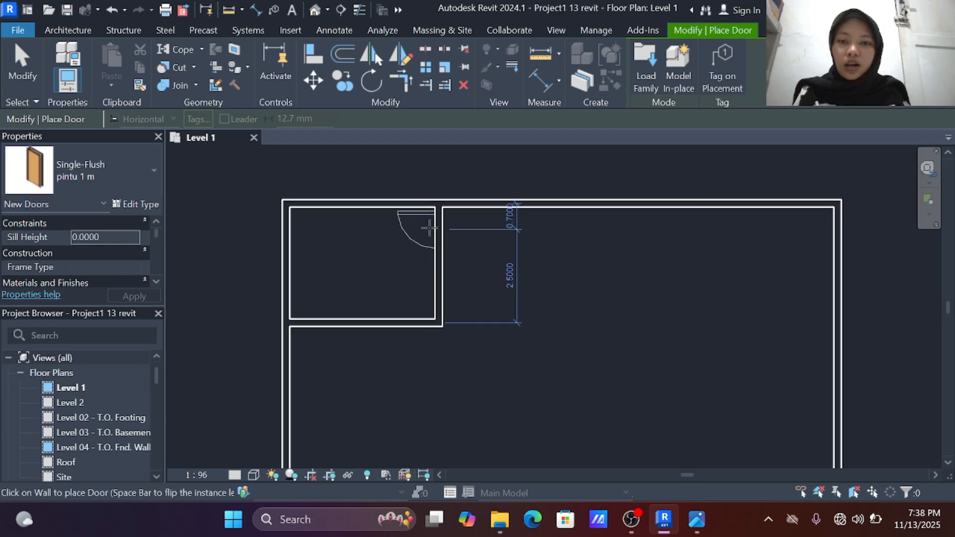
scroll(427, 226, up, 2)
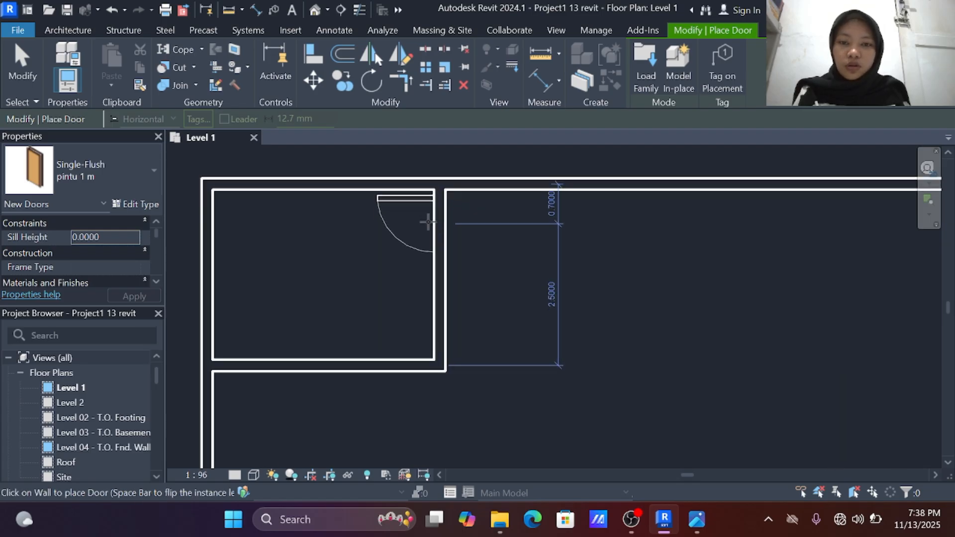
middle_drag(428, 221, 509, 255)
scroll(508, 256, up, 1)
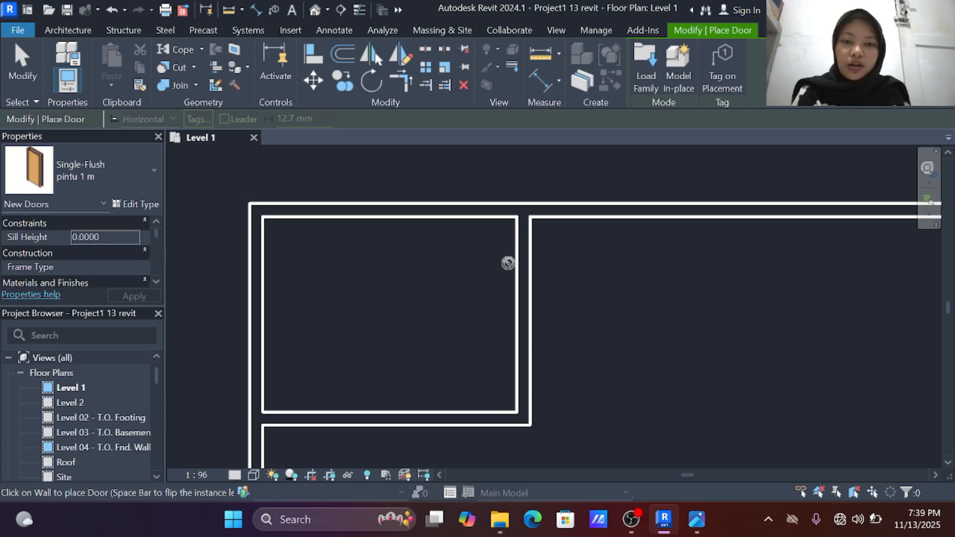
middle_drag(515, 253, 491, 238)
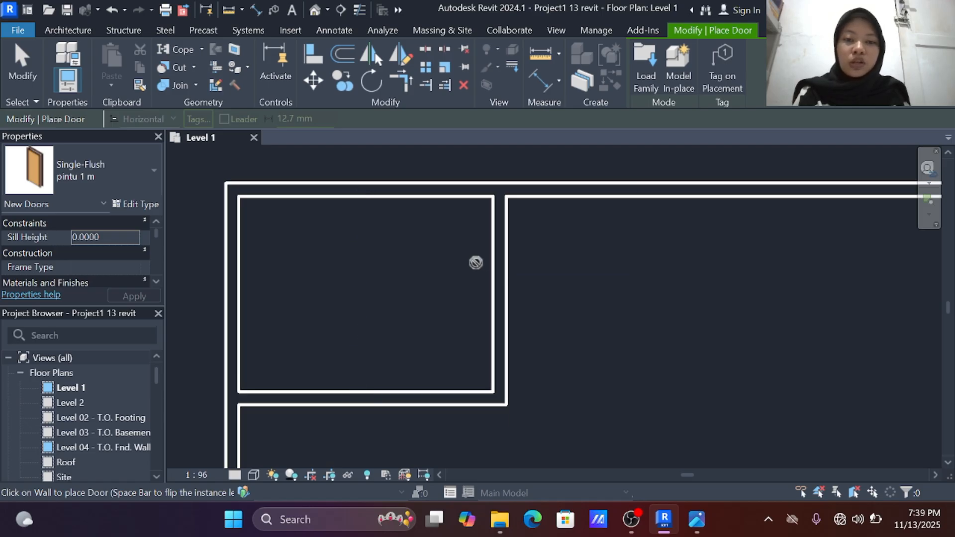
click(486, 235)
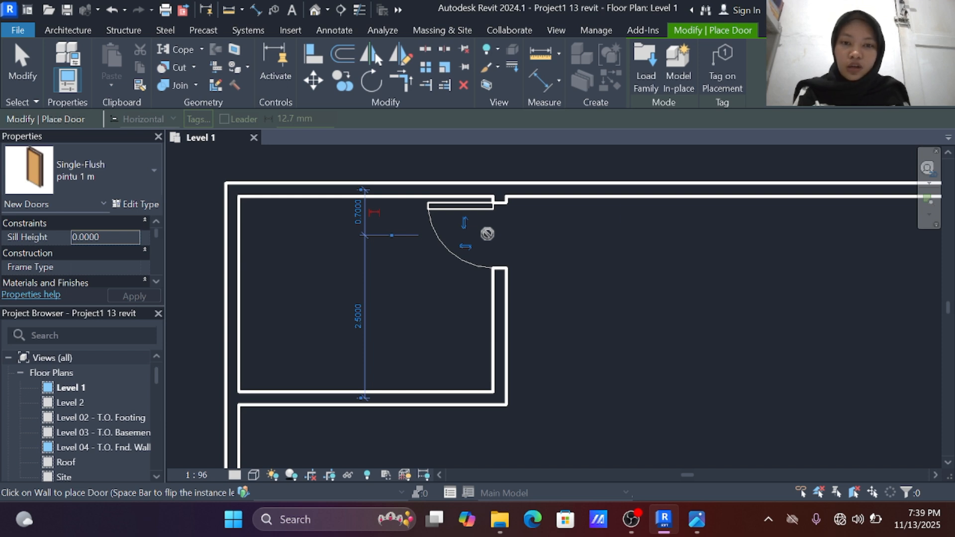
key(Escape)
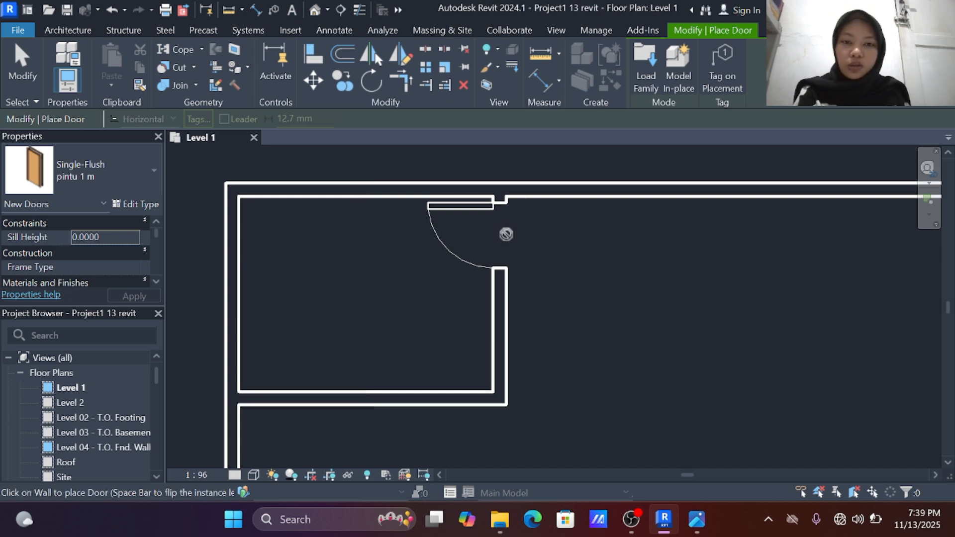
key(Escape)
scroll(511, 252, down, 2)
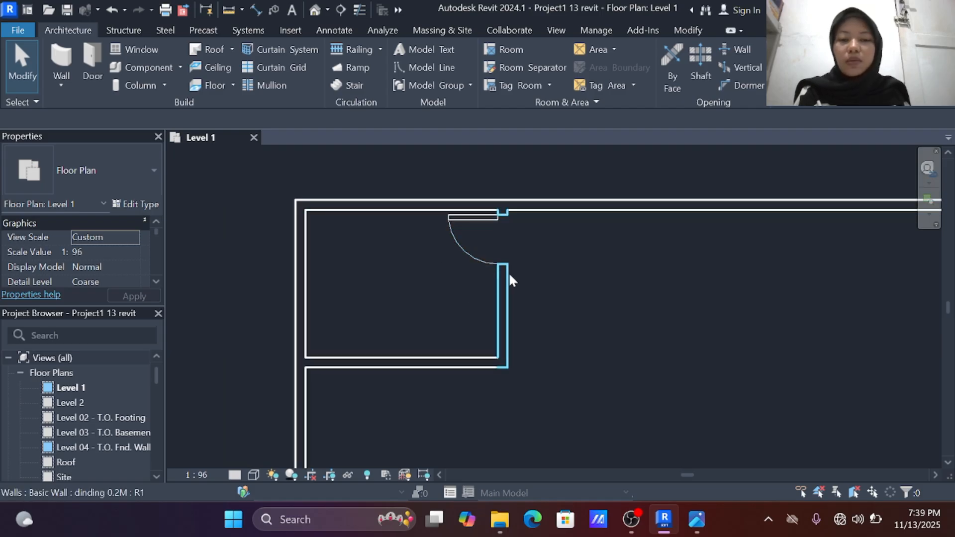
scroll(537, 264, up, 1)
scroll(537, 264, down, 1)
scroll(537, 263, down, 2)
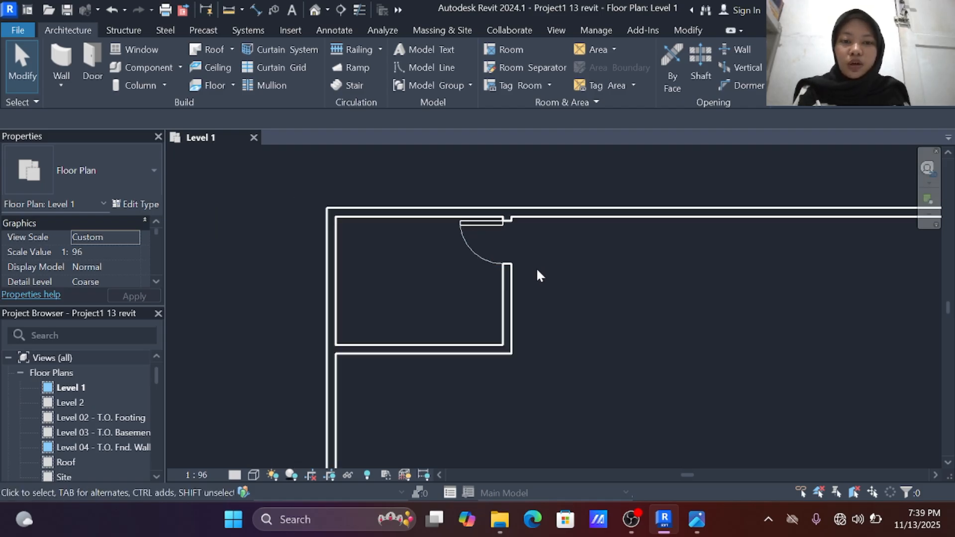
middle_drag(545, 290, 519, 255)
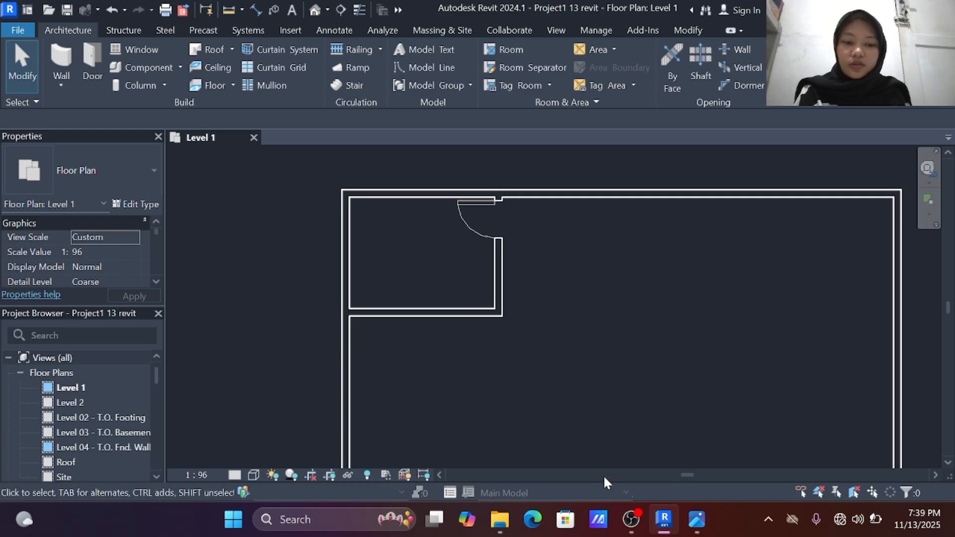
mouse_move(631, 519)
click(632, 453)
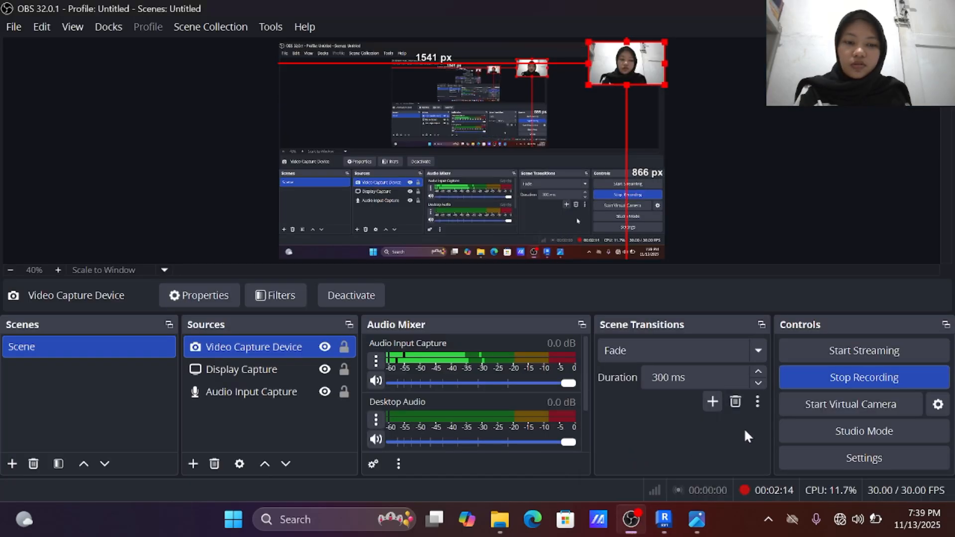
click(812, 384)
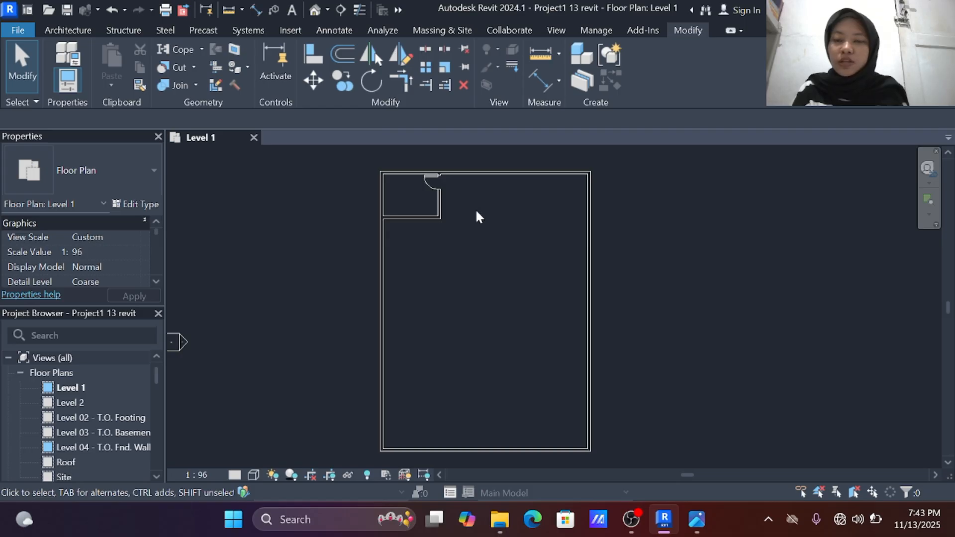
Start a new sheet and load the Double Wall - A3 title block from the metric library's Structural Precast title blocks
click(556, 30)
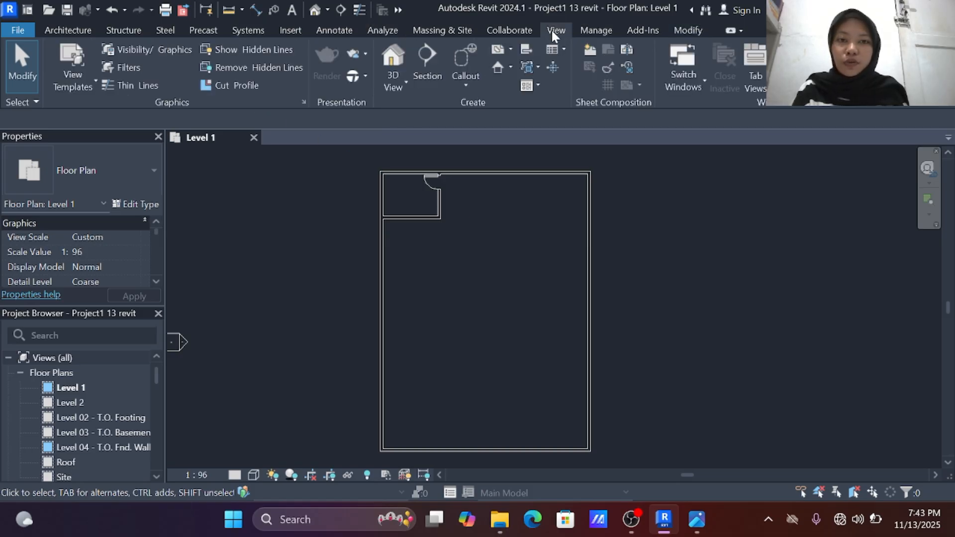
click(589, 52)
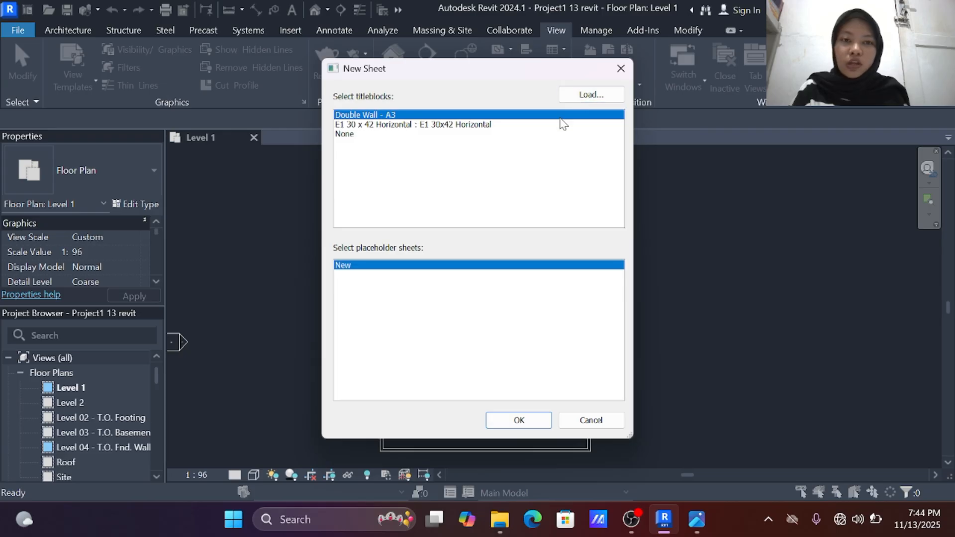
click(594, 94)
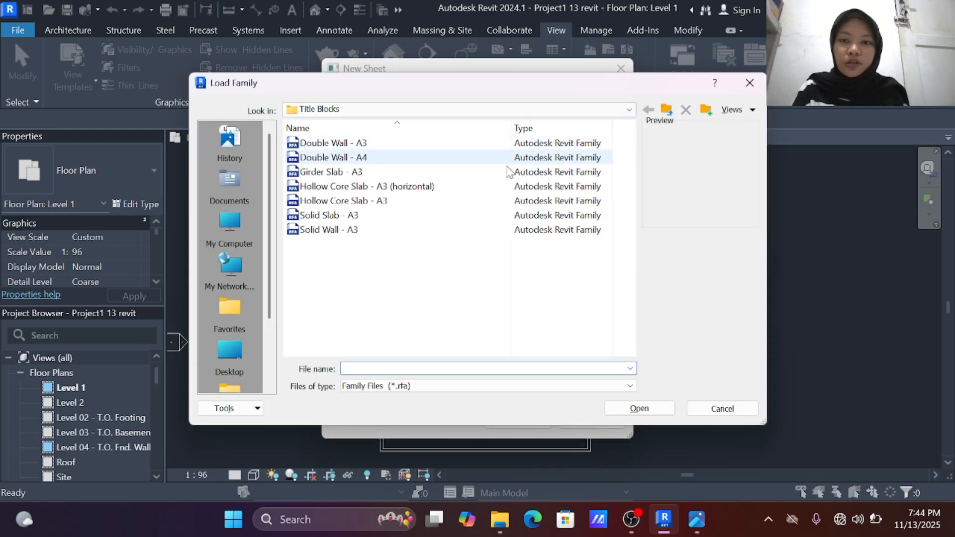
scroll(228, 323, down, 2)
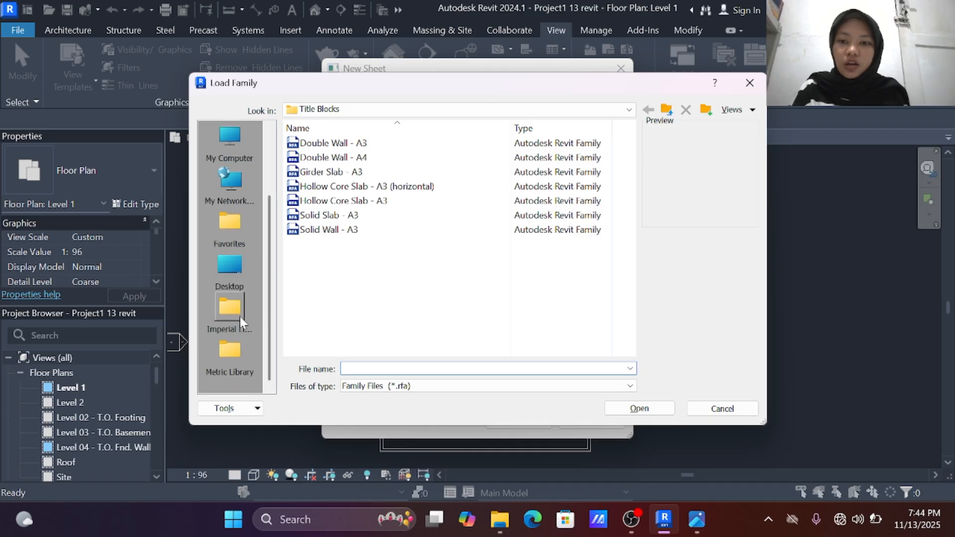
click(231, 351)
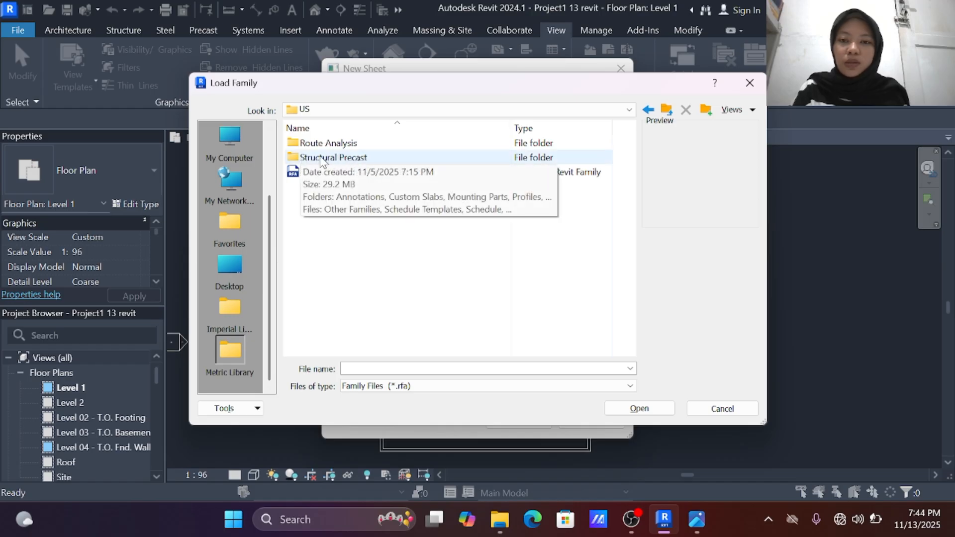
click(327, 158)
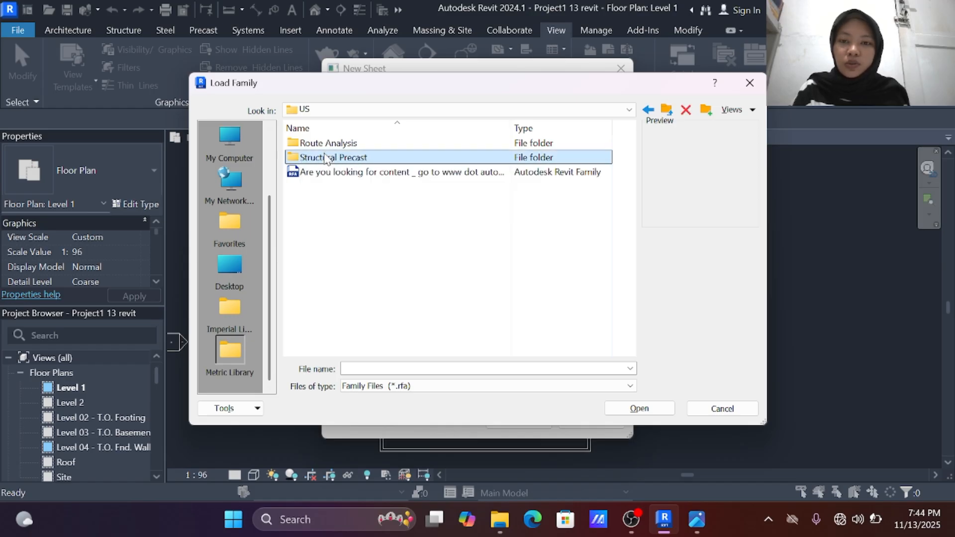
click(325, 158)
click(381, 159)
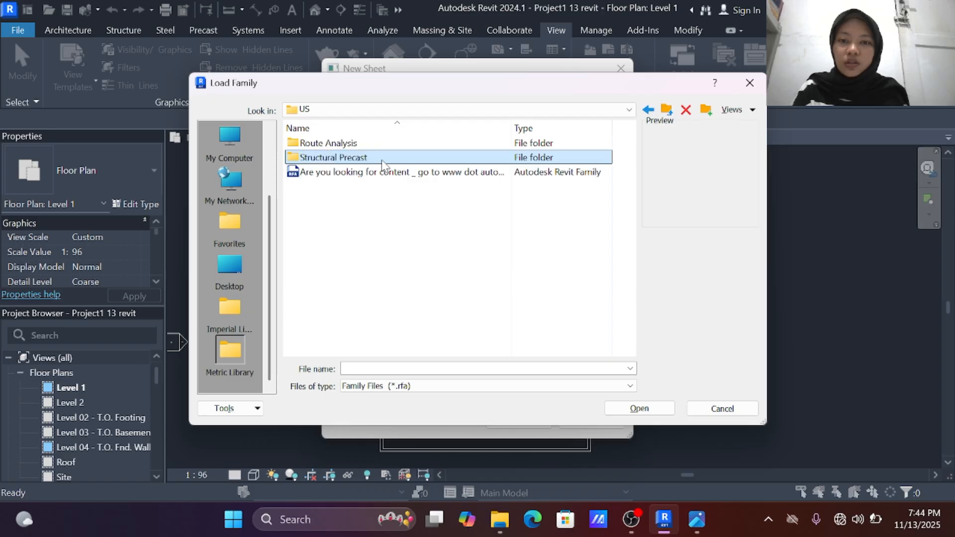
double_click(368, 162)
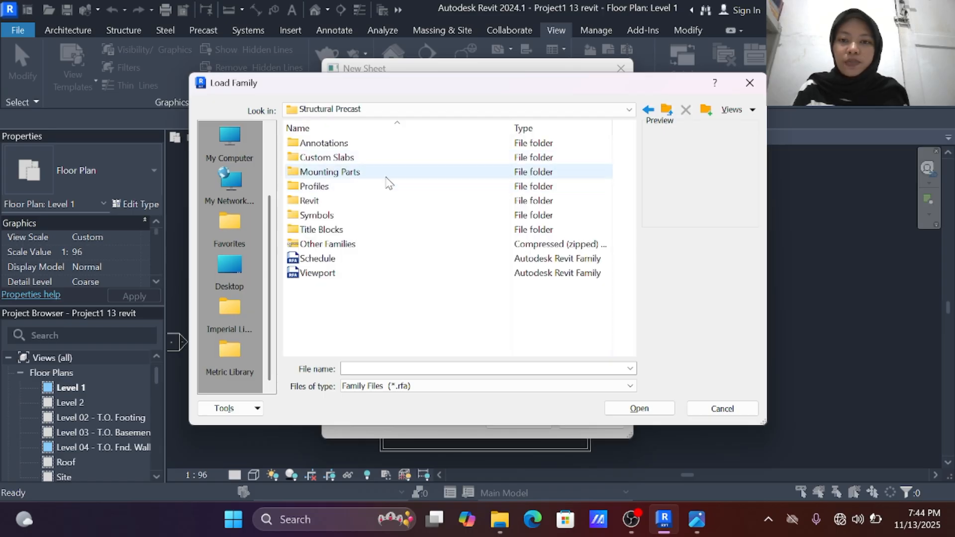
double_click(323, 231)
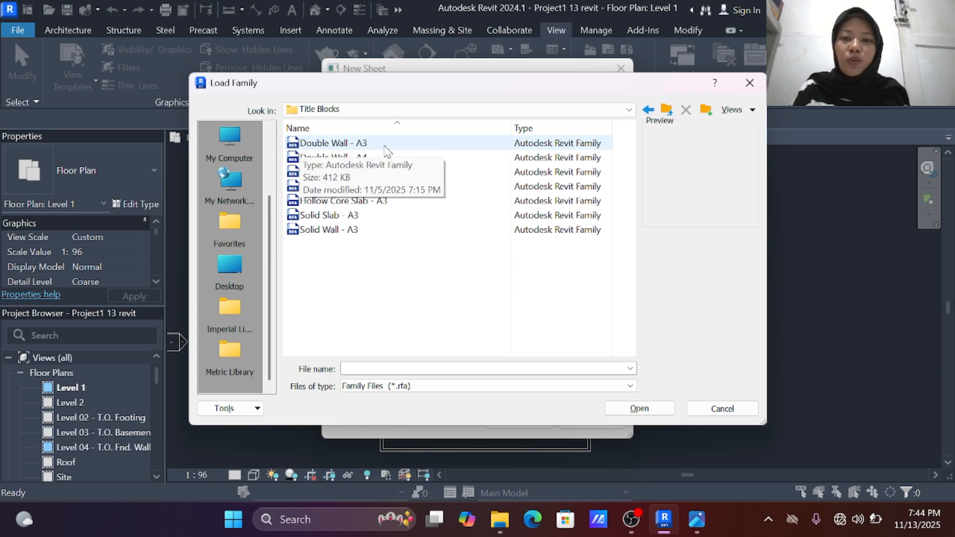
double_click(336, 143)
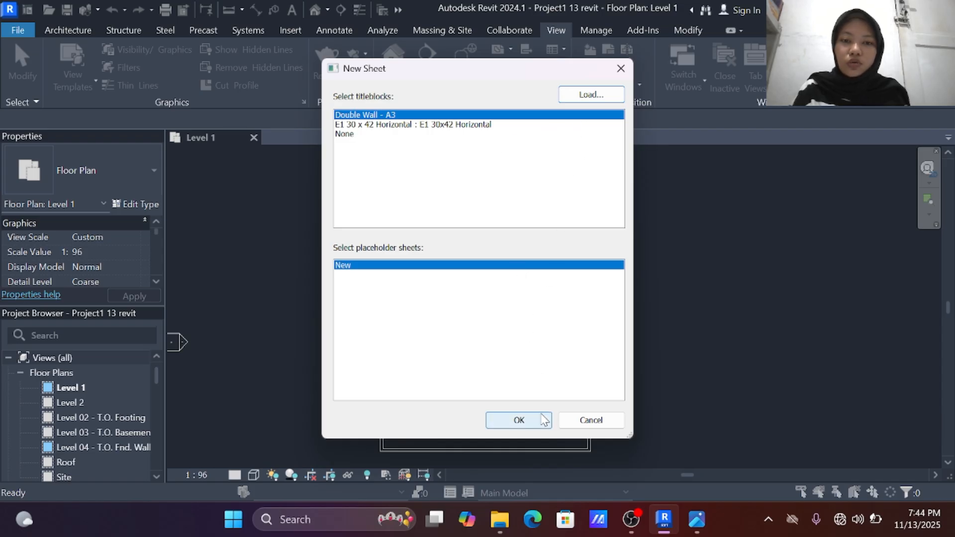
Create the new sheet with the Double Wall - A3 title block
click(544, 420)
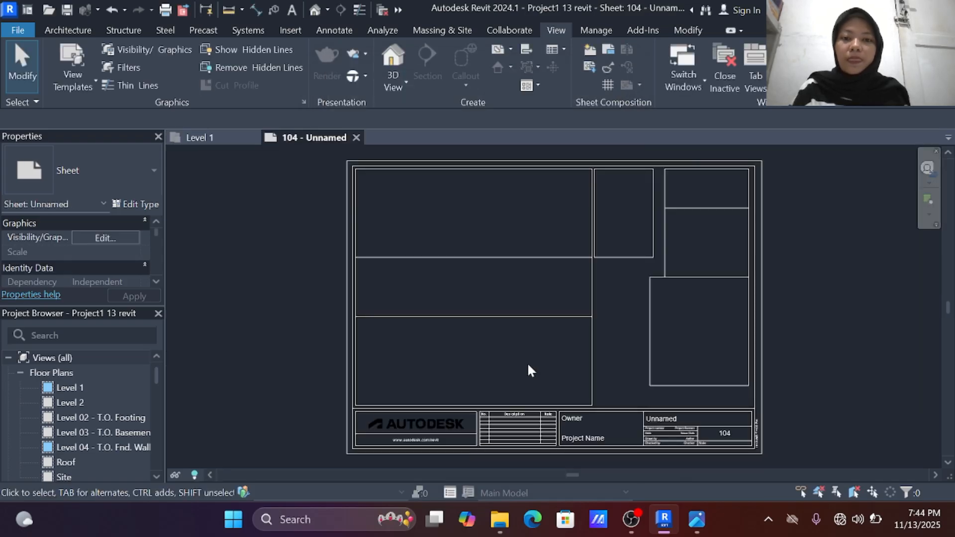
scroll(377, 279, up, 3)
scroll(398, 297, down, 4)
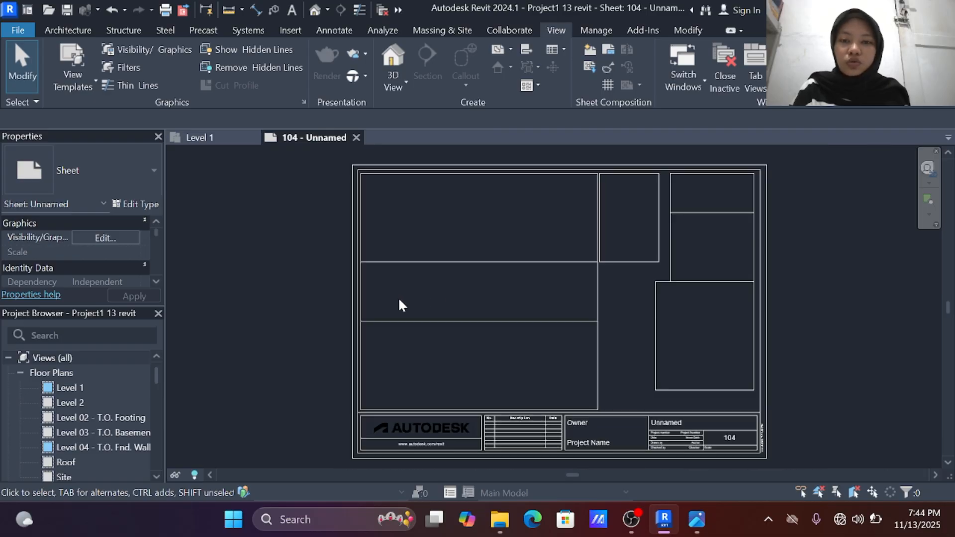
middle_drag(441, 335, 427, 305)
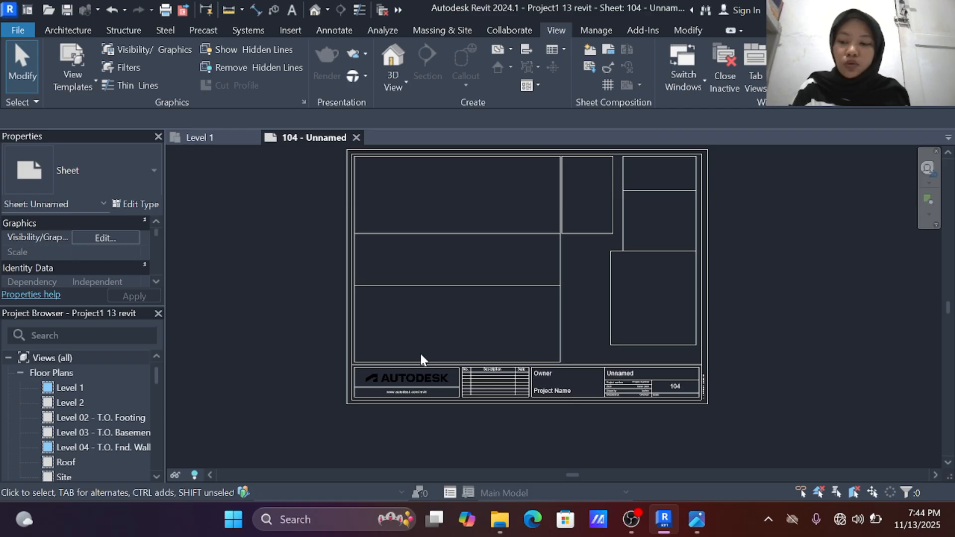
Open the sheet's Double Wall - A3 title block family for editing
scroll(420, 355, up, 2)
middle_drag(424, 359, 419, 333)
scroll(423, 356, up, 1)
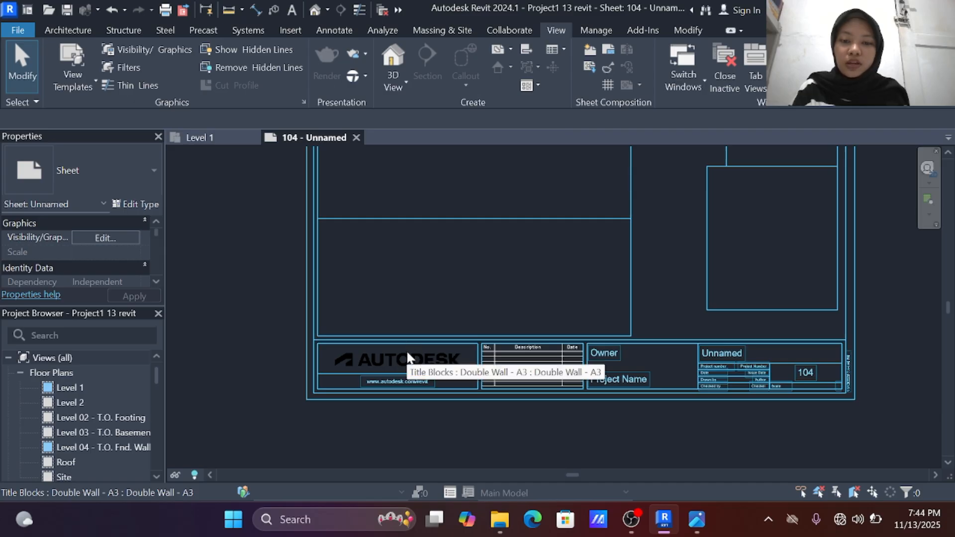
double_click(407, 352)
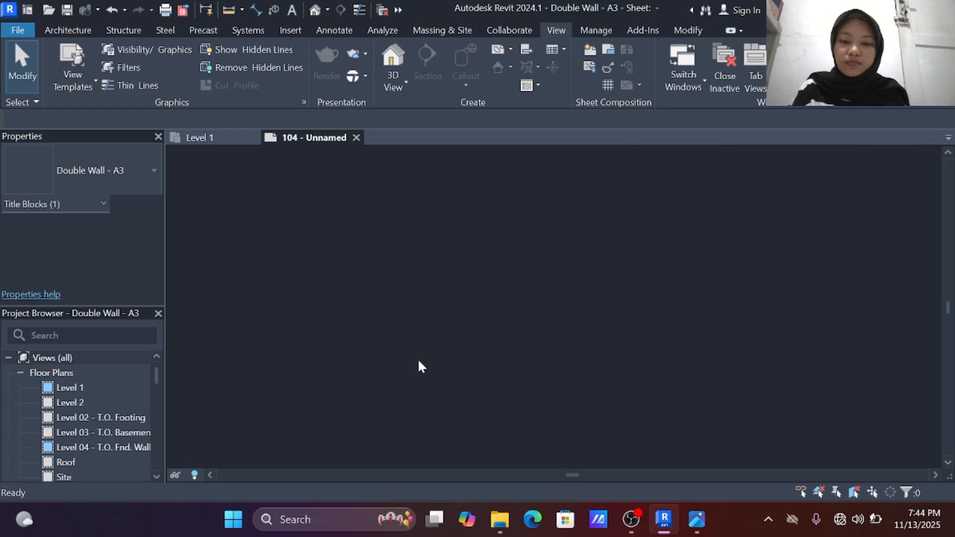
middle_drag(422, 412, 398, 361)
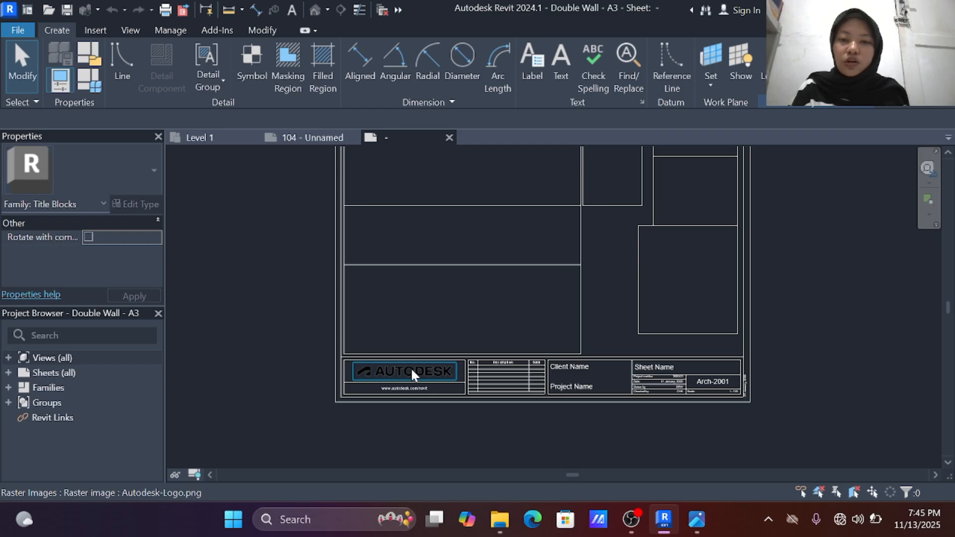
Move the Autodesk logo image out of its title block cell into the large upper-left frame
click(411, 370)
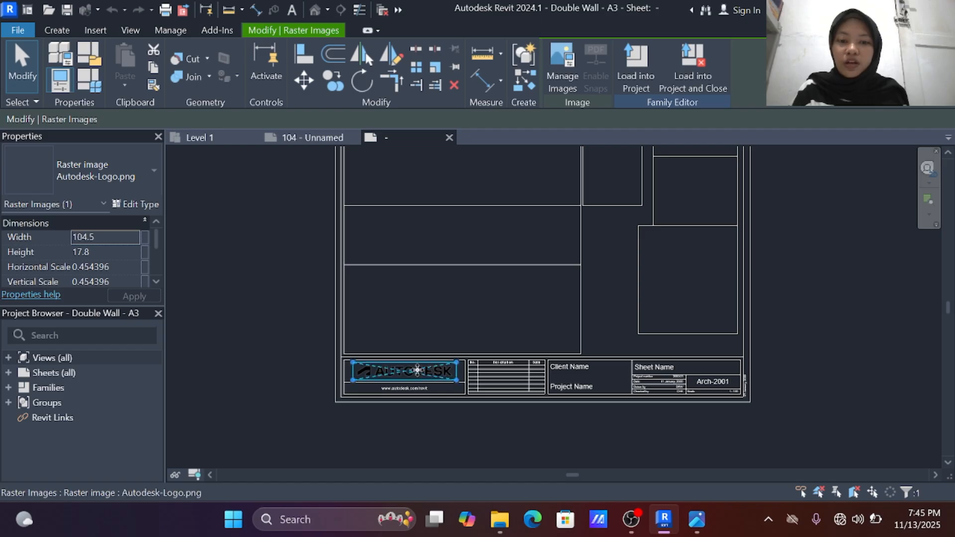
drag(411, 370, 468, 249)
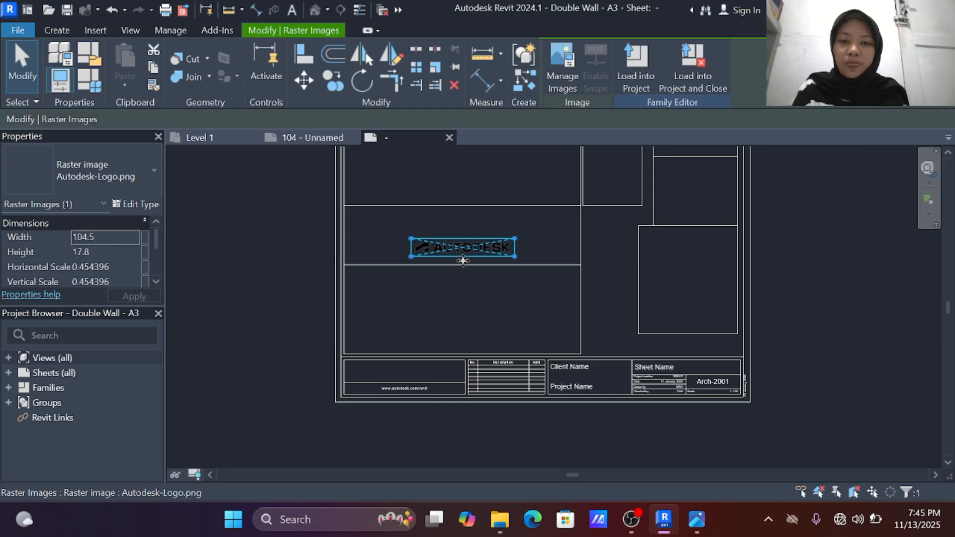
drag(467, 247, 455, 180)
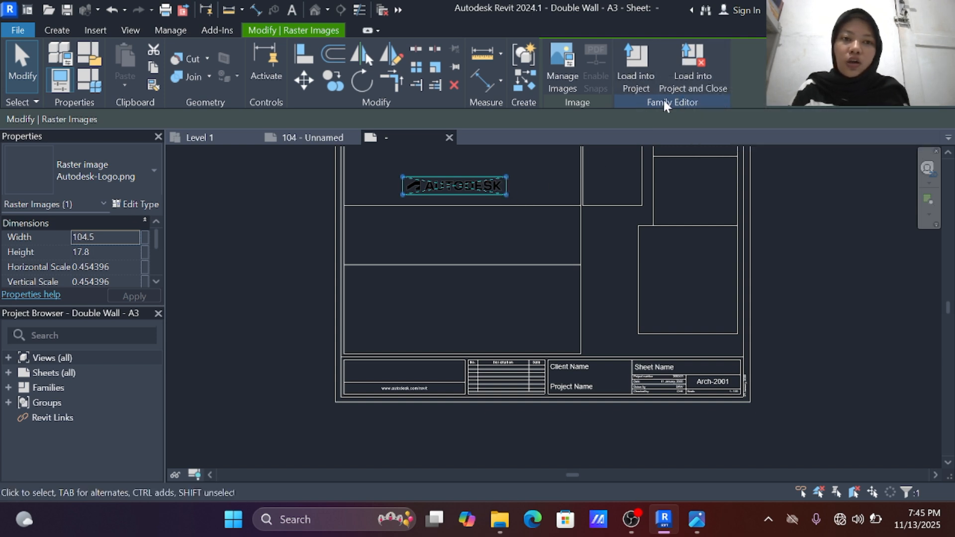
Try to save the edited title block family and load it into the project, and undo both logo moves
click(692, 78)
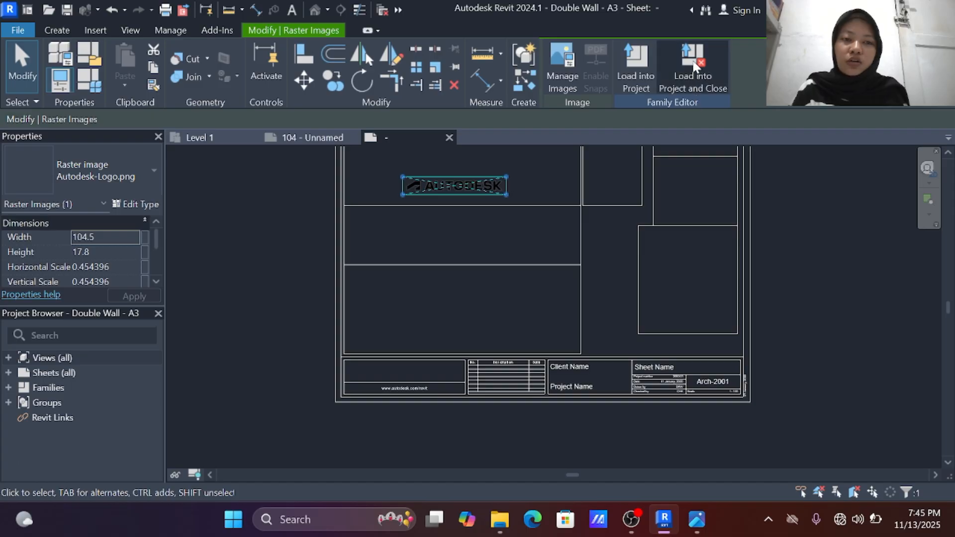
click(457, 268)
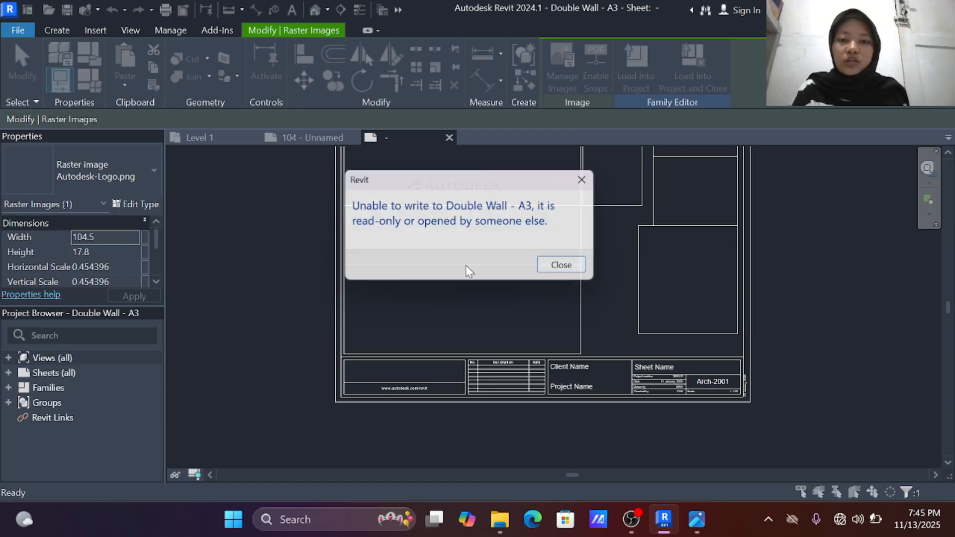
click(566, 268)
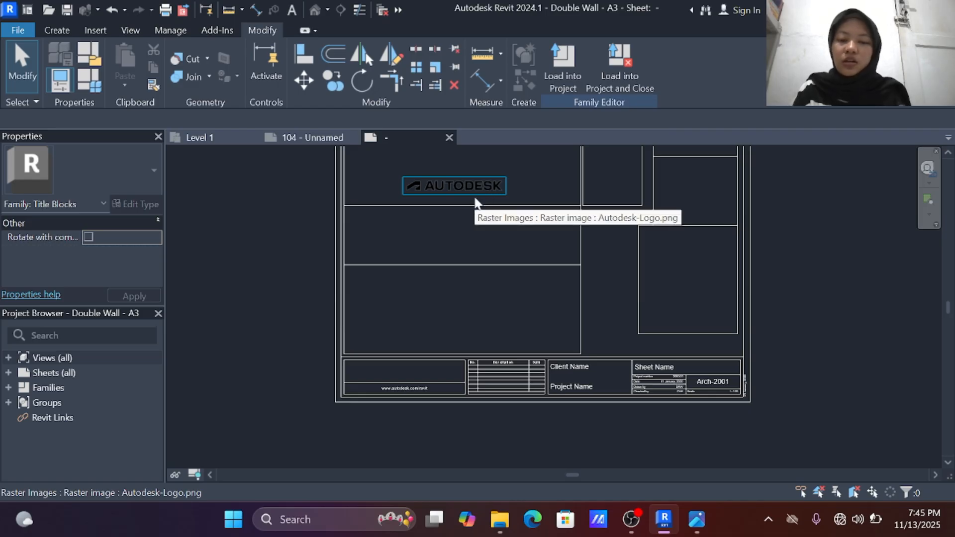
key(ctrl+z)
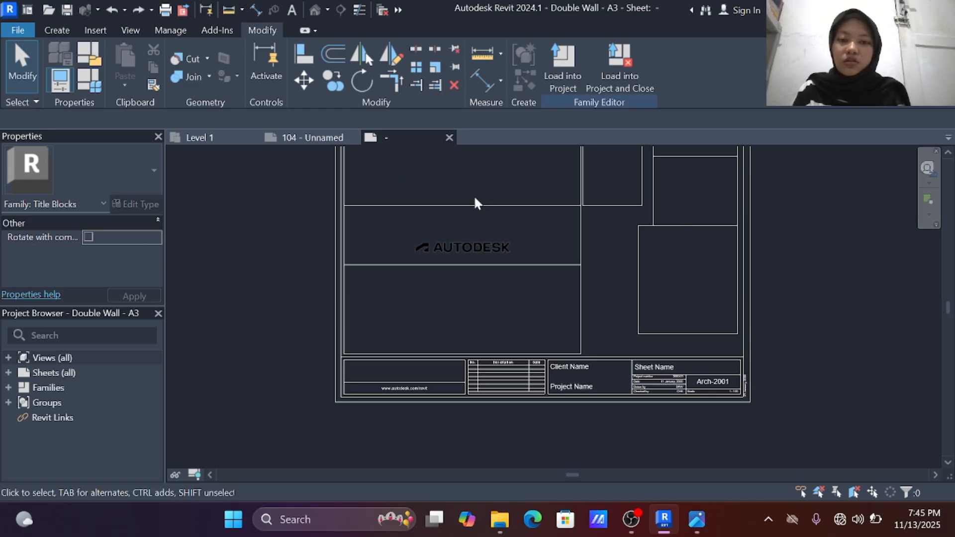
key(ctrl+z)
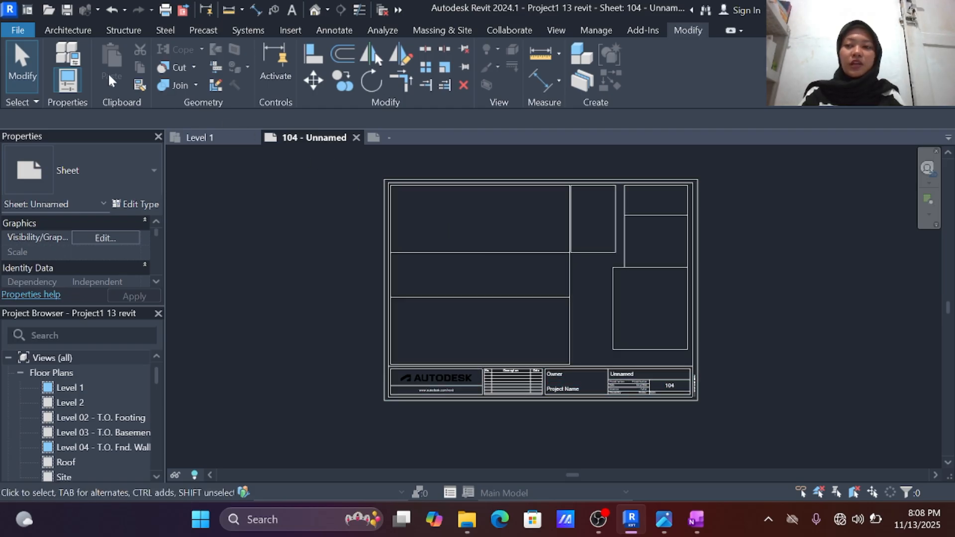
Start printing sheet 104 with Microsoft Print to PDF as the printer and the current window as the print range
click(25, 31)
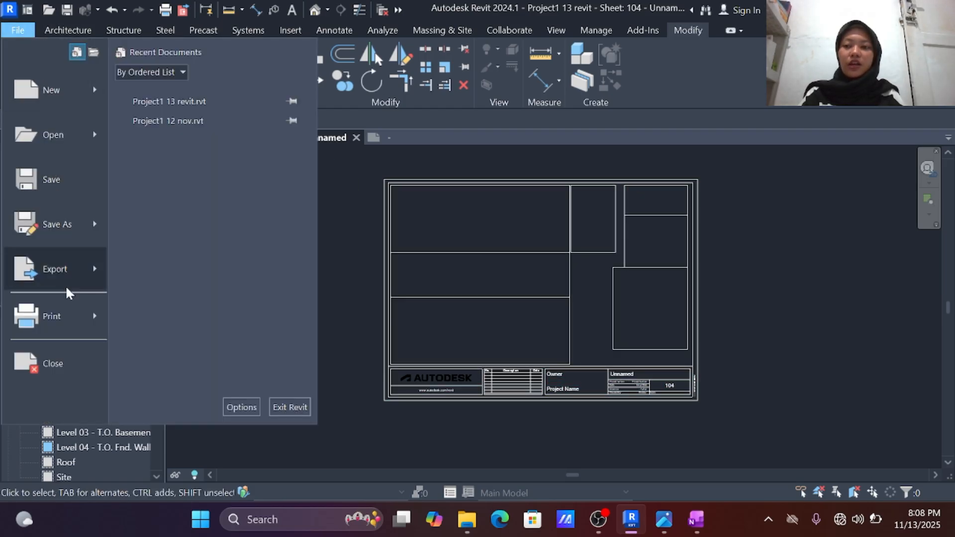
click(96, 304)
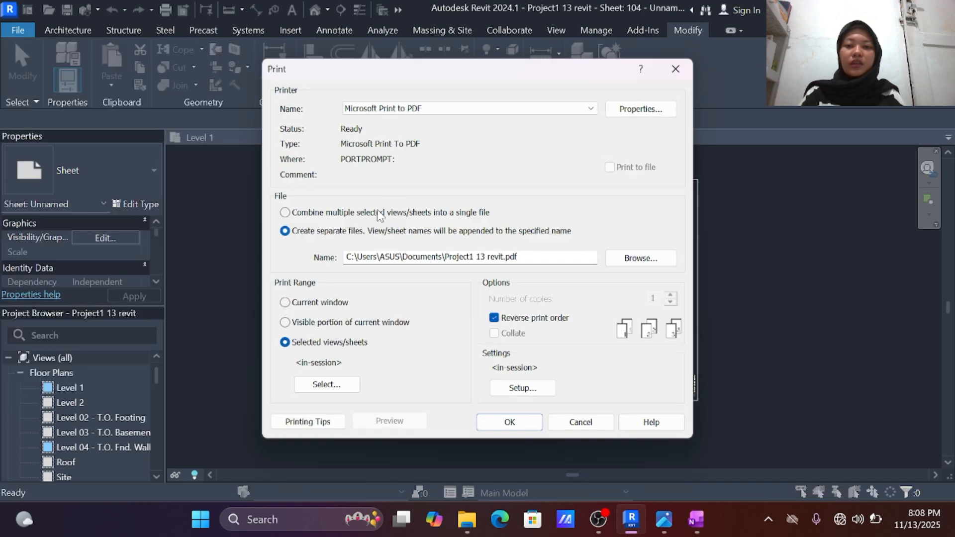
click(428, 108)
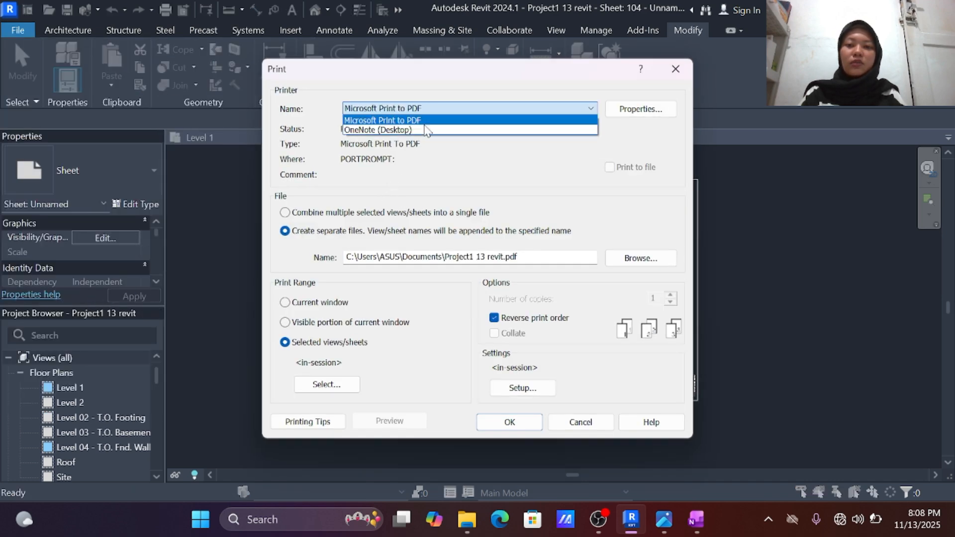
click(426, 121)
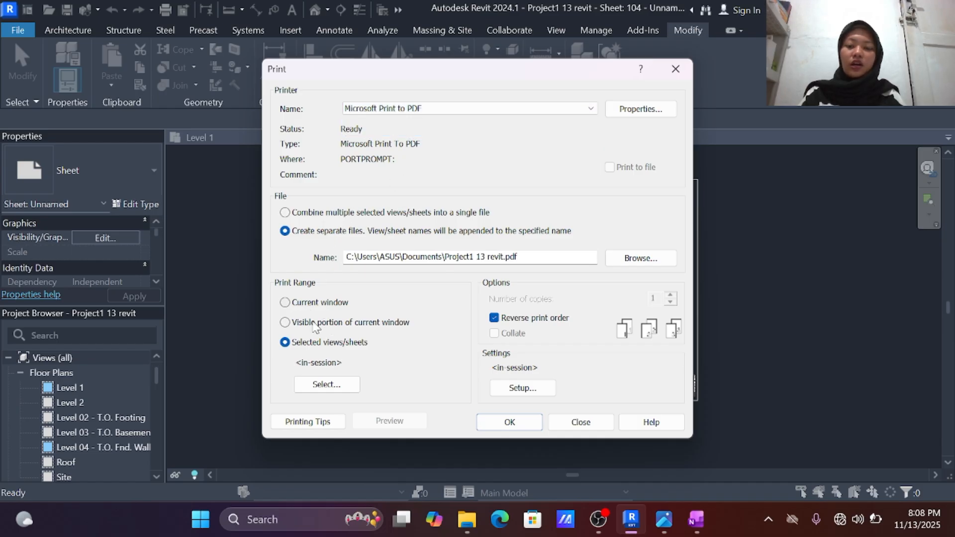
click(285, 303)
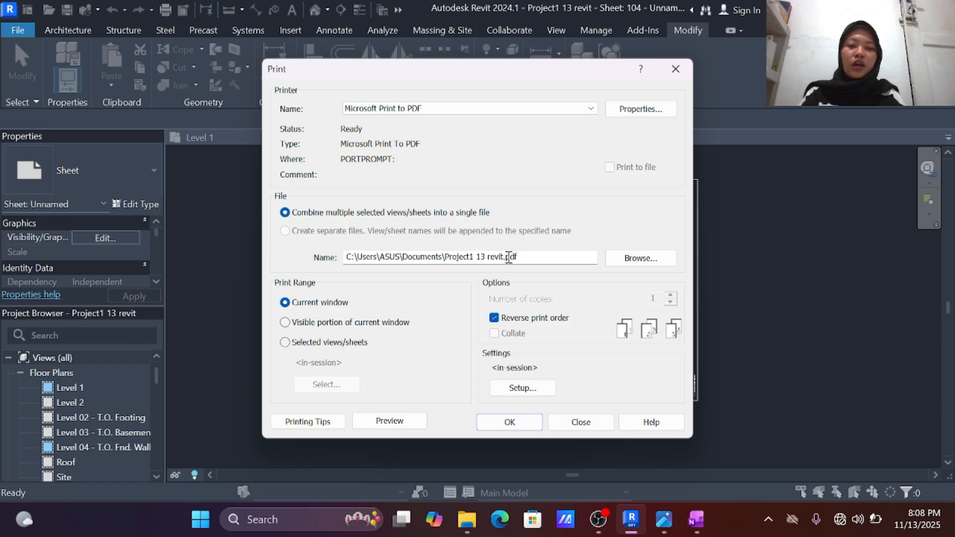
Choose the A3 paper size in the print setup and preview the sheet's printout
click(524, 388)
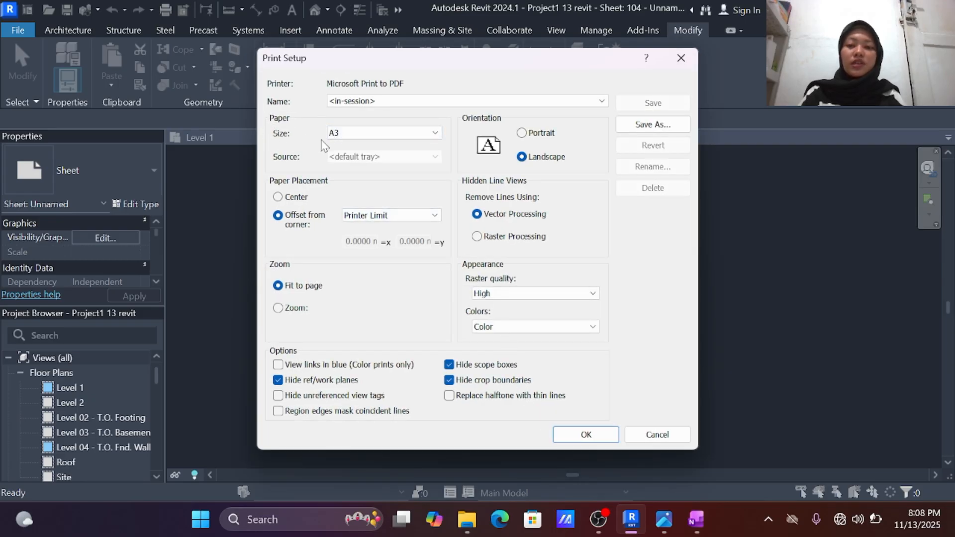
click(348, 134)
scroll(352, 209, down, 5)
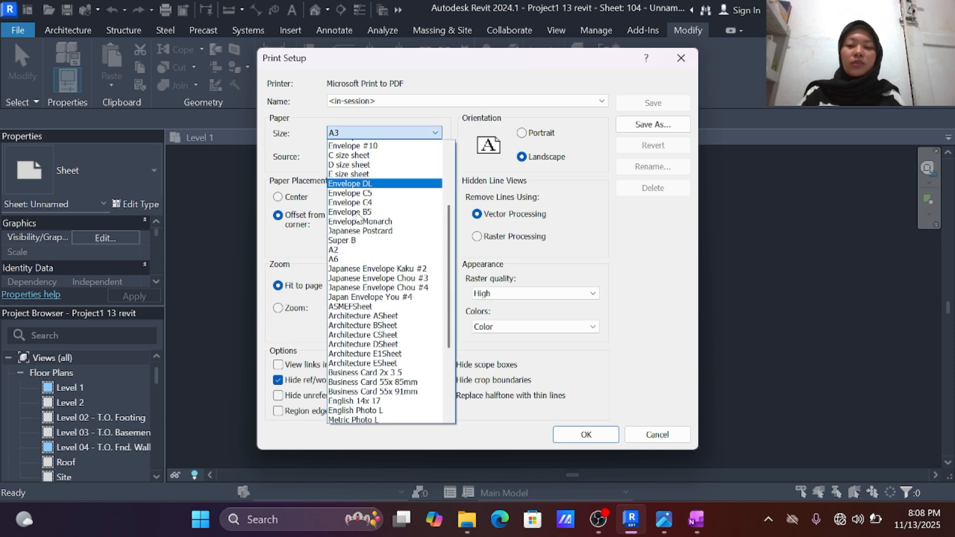
scroll(352, 213, down, 2)
scroll(352, 213, up, 7)
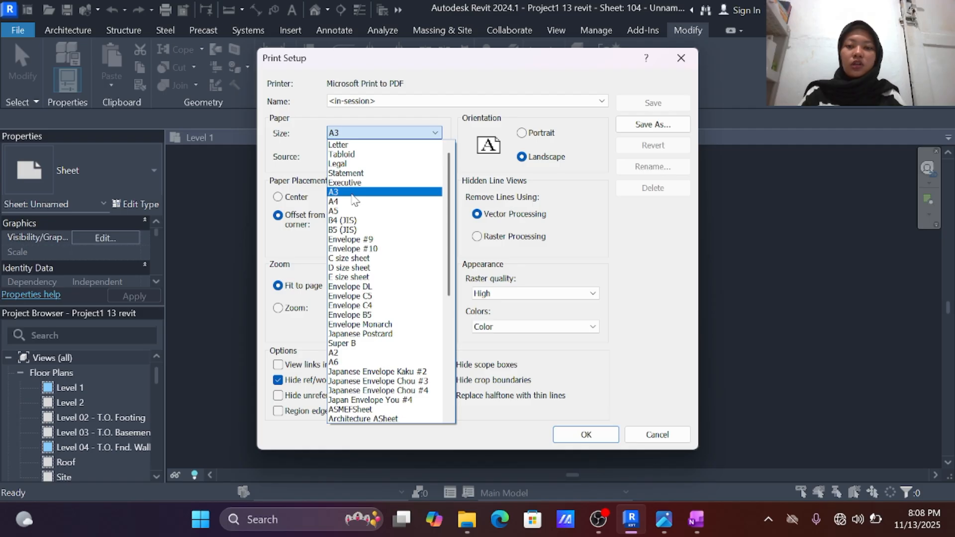
click(354, 193)
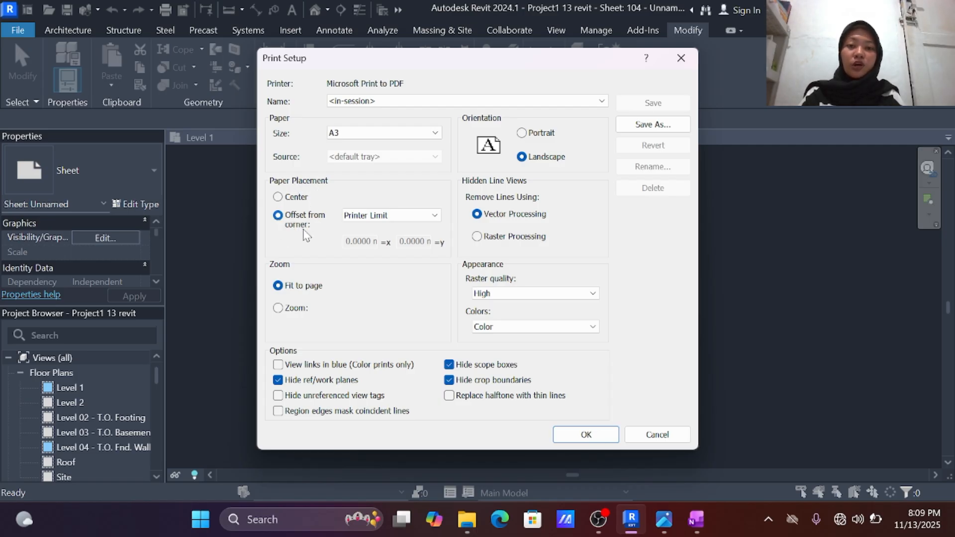
click(573, 437)
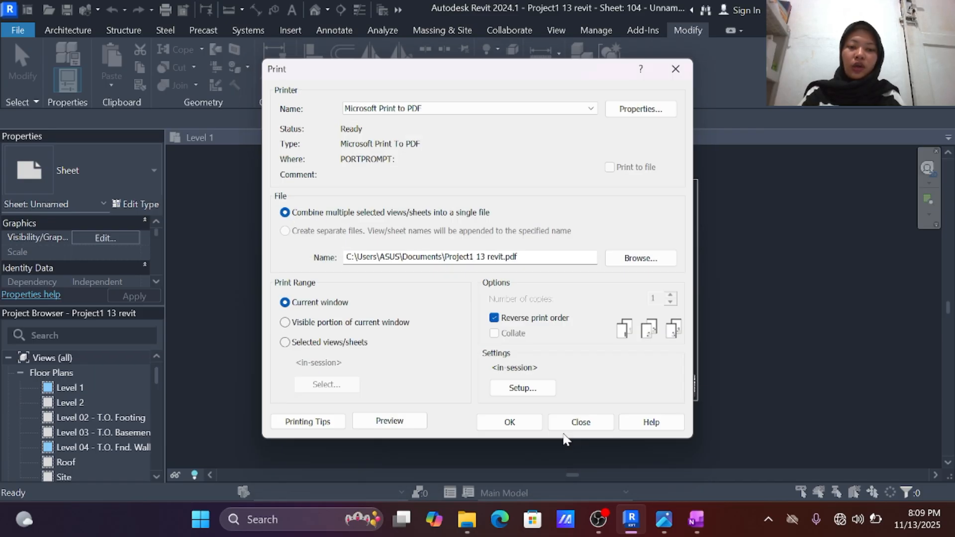
click(398, 421)
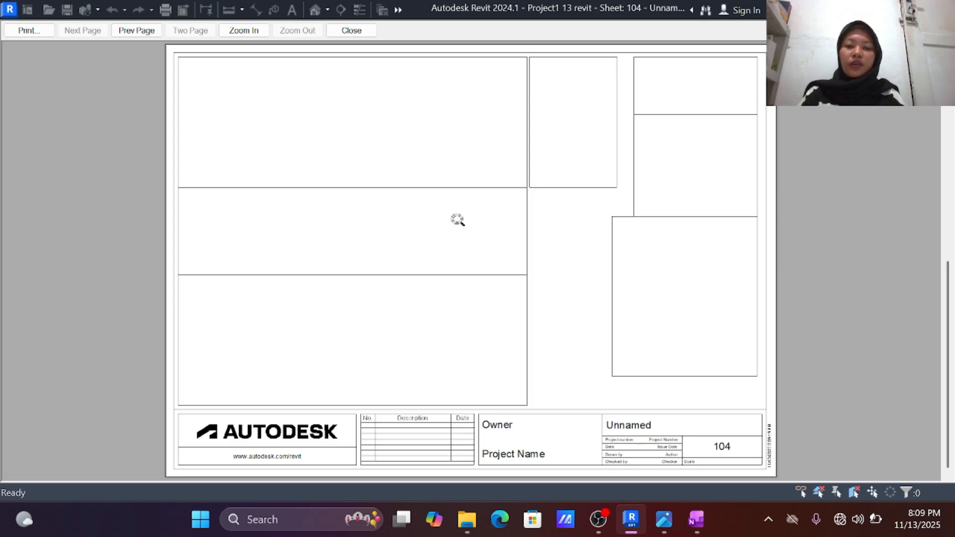
key(Escape)
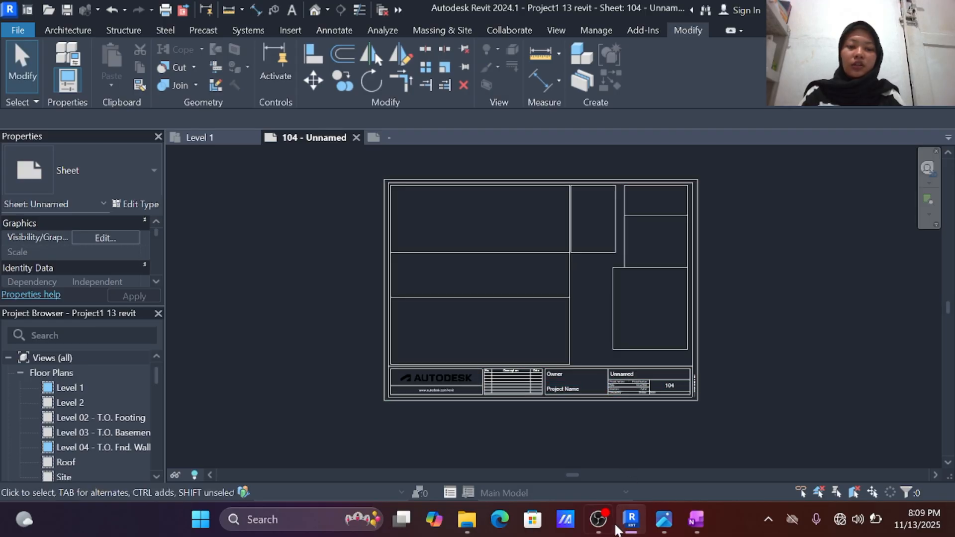